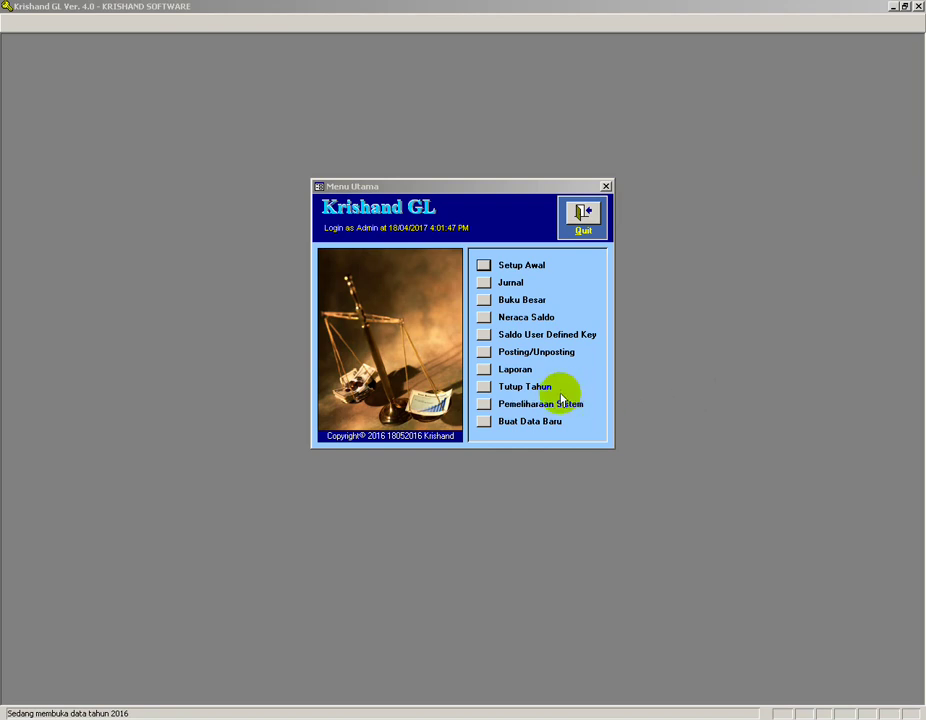
Step: Delete all listed data types through Hapus Data, from journals of all branches to Daftar Perkiraan, and return to the main menu
{"action": "left_click", "coordinate": [485, 410]}
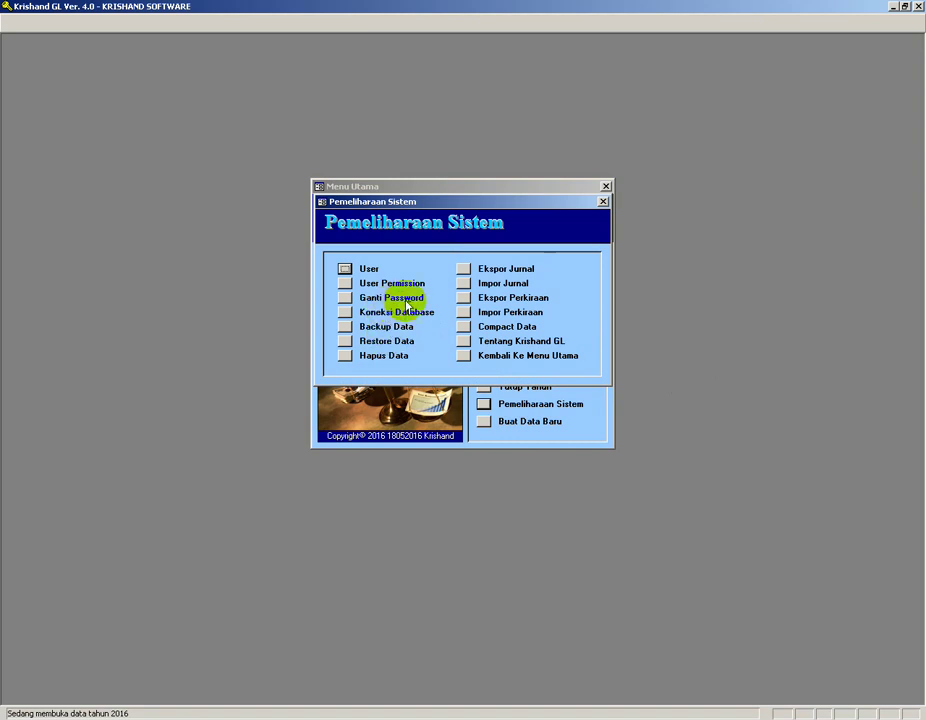
{"action": "left_click", "coordinate": [346, 357]}
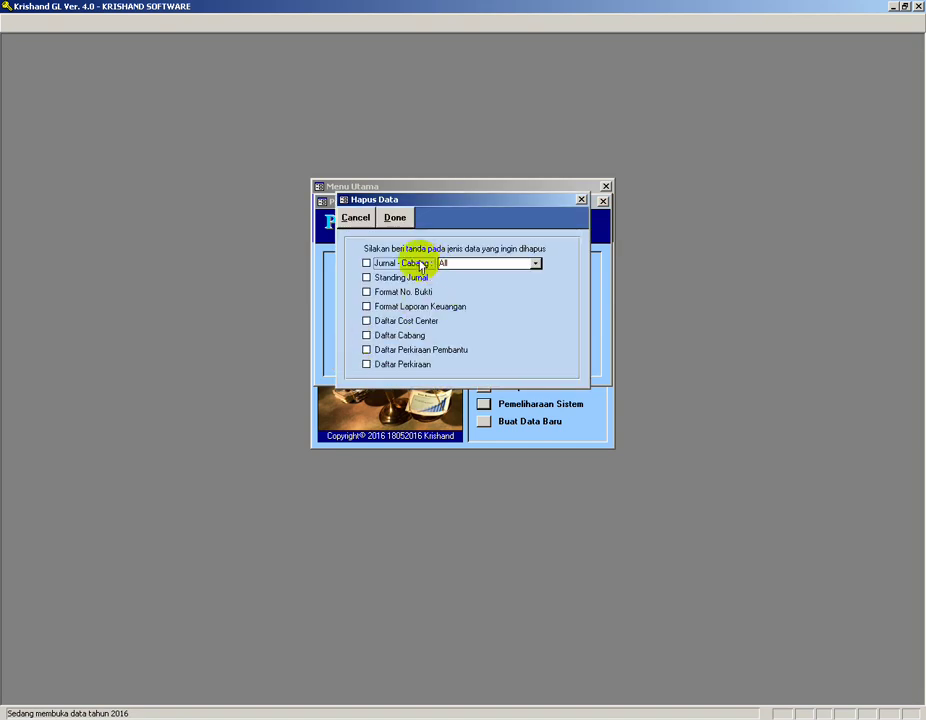
{"action": "left_click", "coordinate": [376, 264]}
{"action": "left_click", "coordinate": [371, 278]}
{"action": "left_click", "coordinate": [370, 291]}
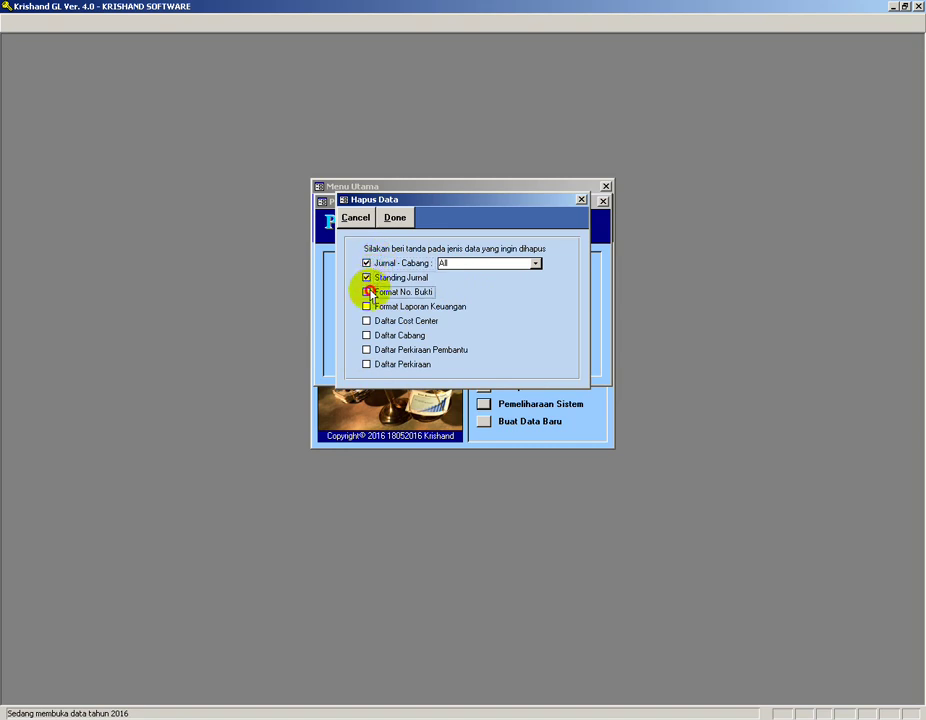
{"action": "left_click", "coordinate": [367, 306]}
{"action": "left_click", "coordinate": [367, 321]}
{"action": "left_click", "coordinate": [367, 335]}
{"action": "left_click", "coordinate": [367, 364]}
{"action": "left_click", "coordinate": [367, 350]}
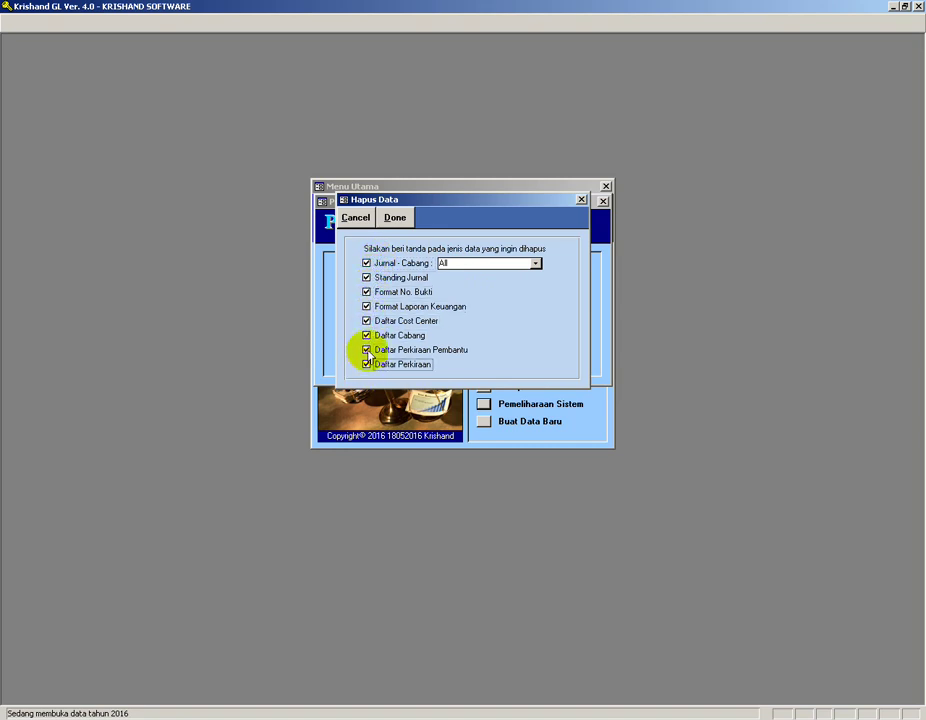
{"action": "left_click", "coordinate": [396, 218]}
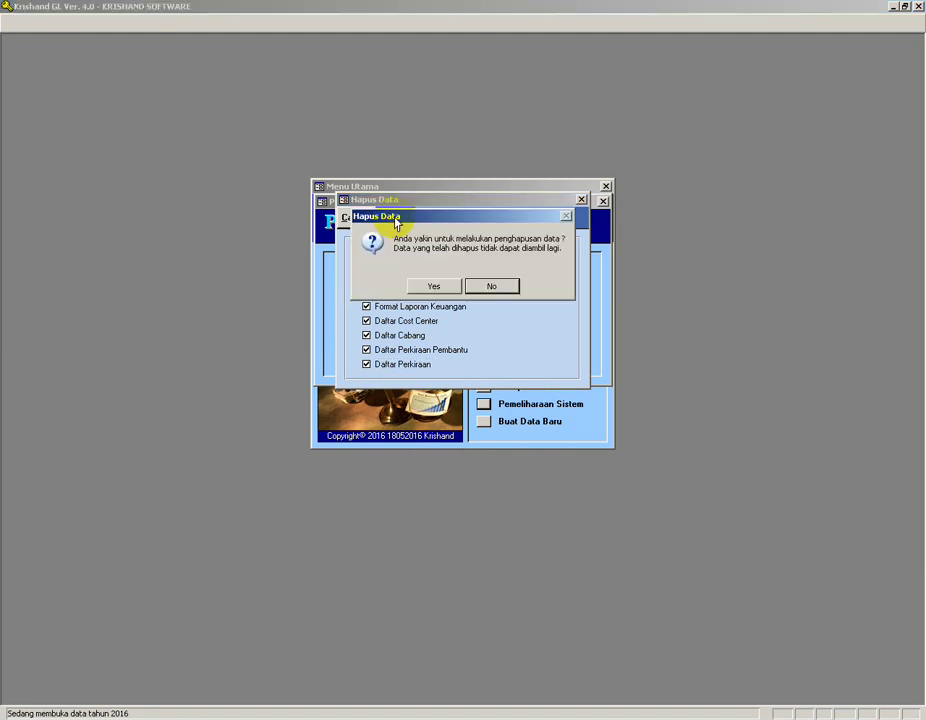
{"action": "left_click", "coordinate": [435, 286]}
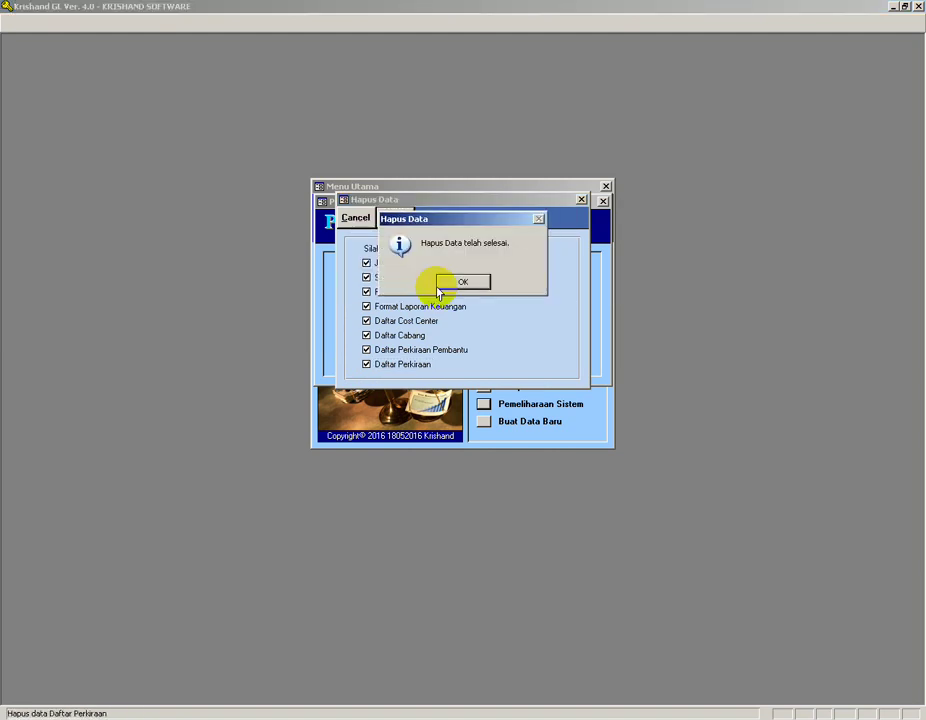
{"action": "left_click", "coordinate": [442, 284]}
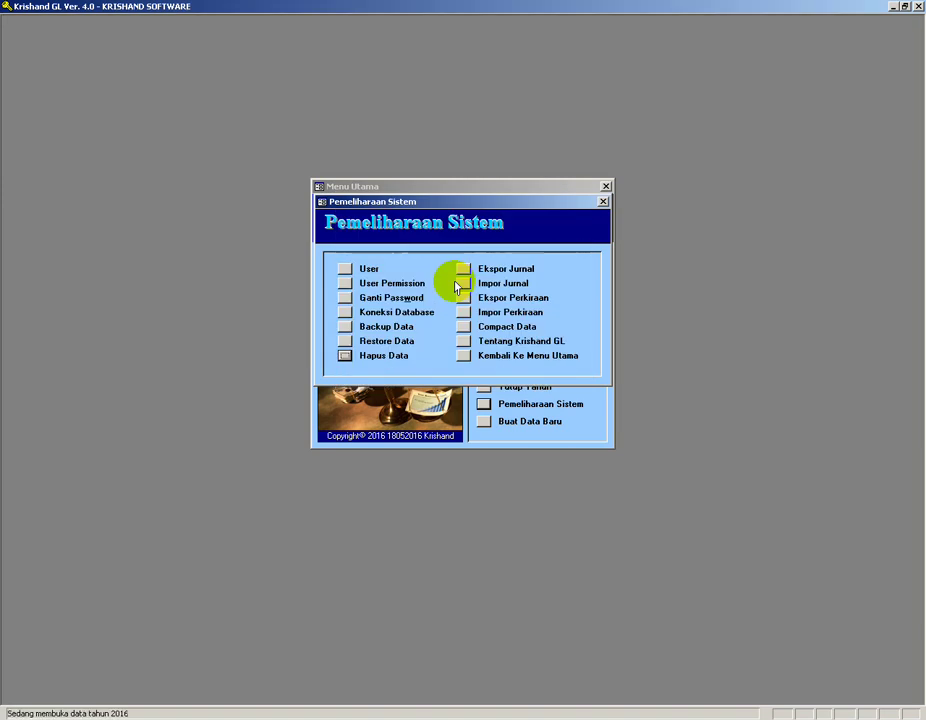
{"action": "left_click", "coordinate": [463, 357]}
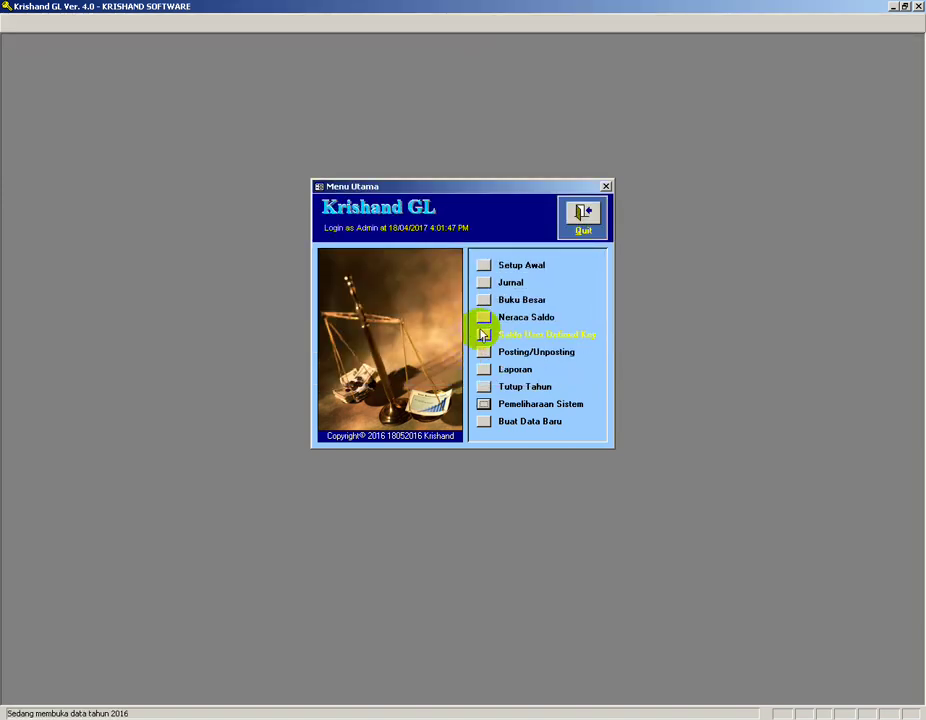
Step: Review the start and end dates of the accounting periods in the Periode GL setup
{"action": "left_click", "coordinate": [483, 264]}
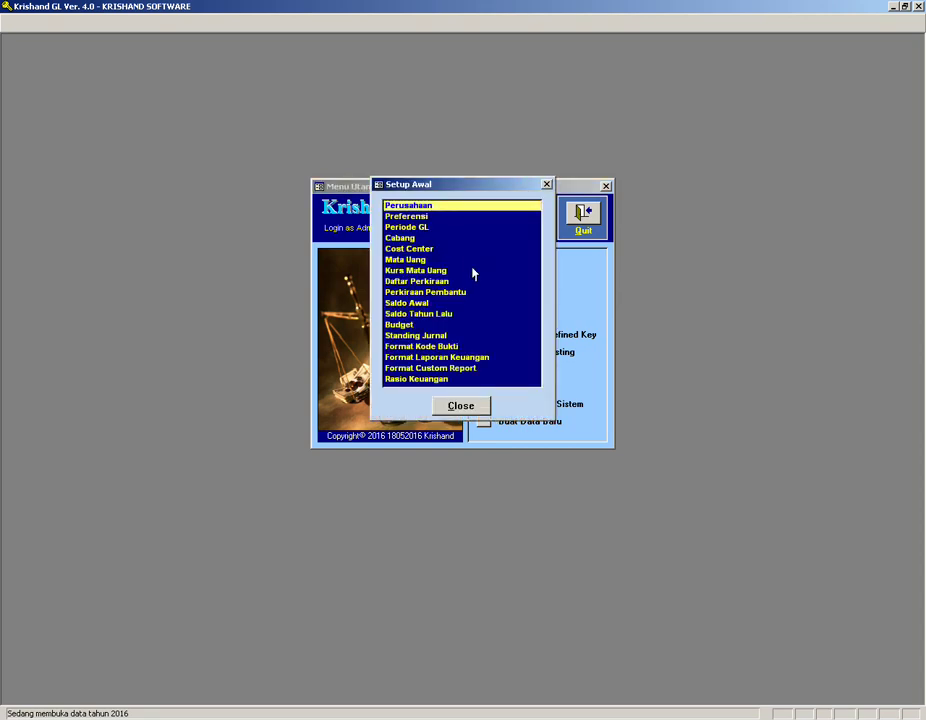
{"action": "double_click", "coordinate": [424, 228]}
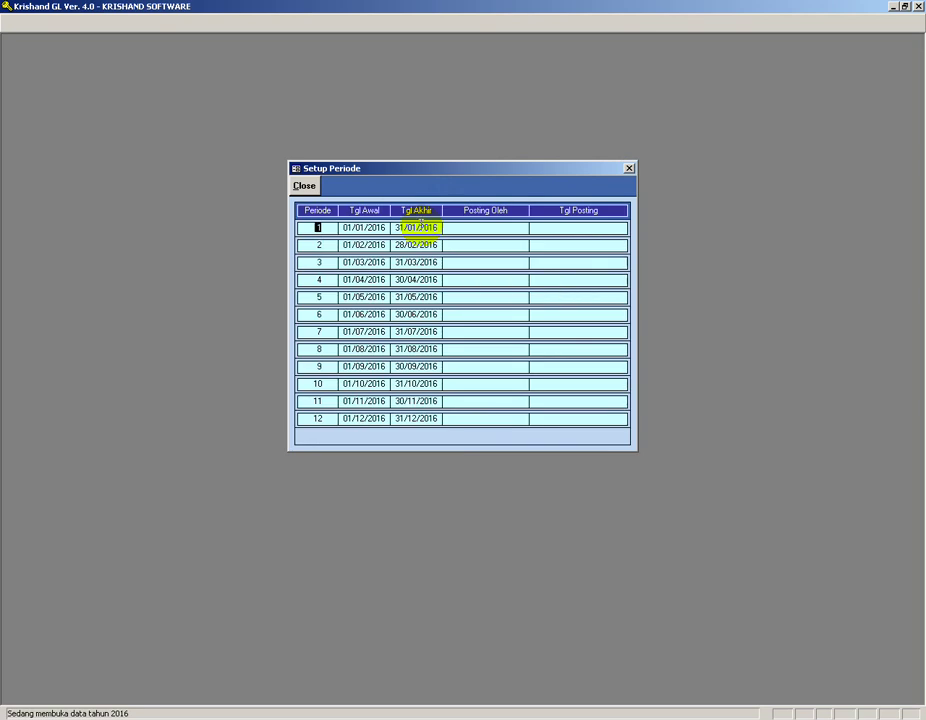
{"action": "left_click", "coordinate": [303, 187]}
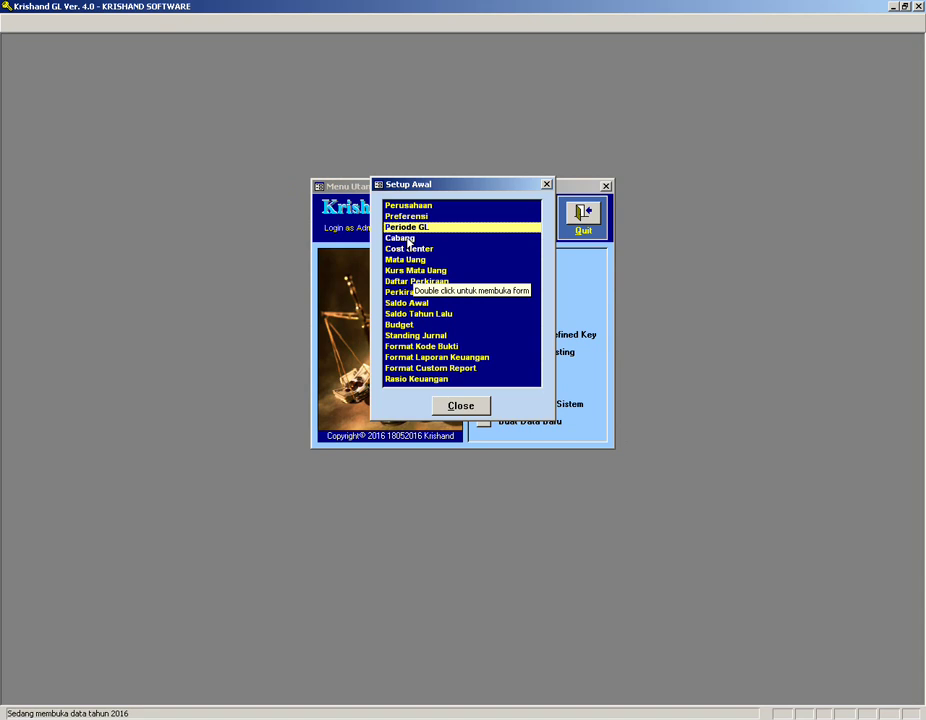
Step: Add a branch with code 01 and name Pusat in the Cabang setup
{"action": "double_click", "coordinate": [409, 240]}
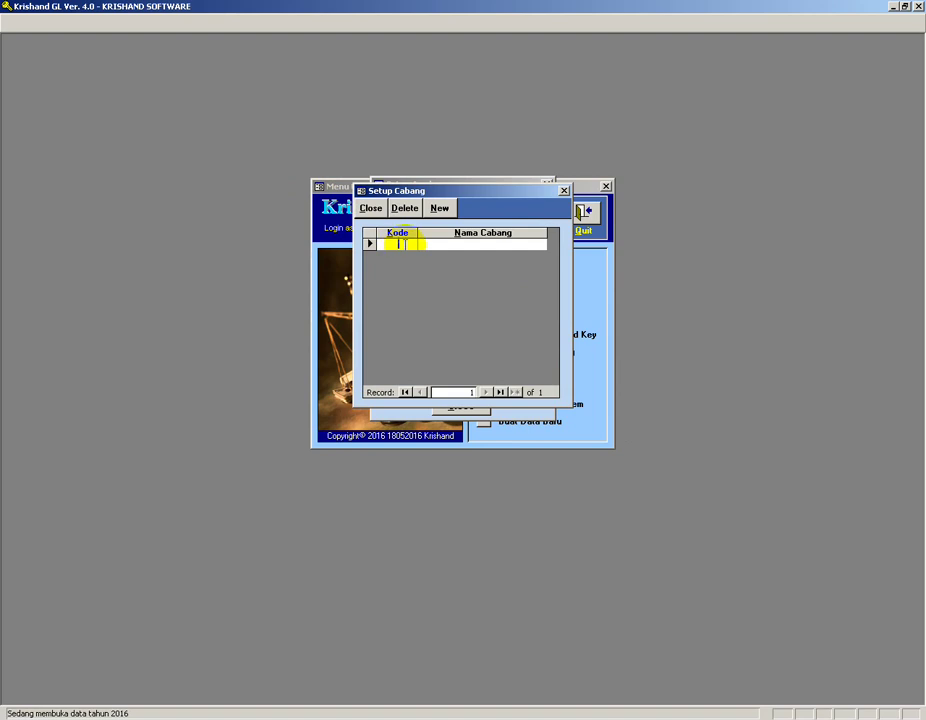
{"action": "type", "text": "01"}
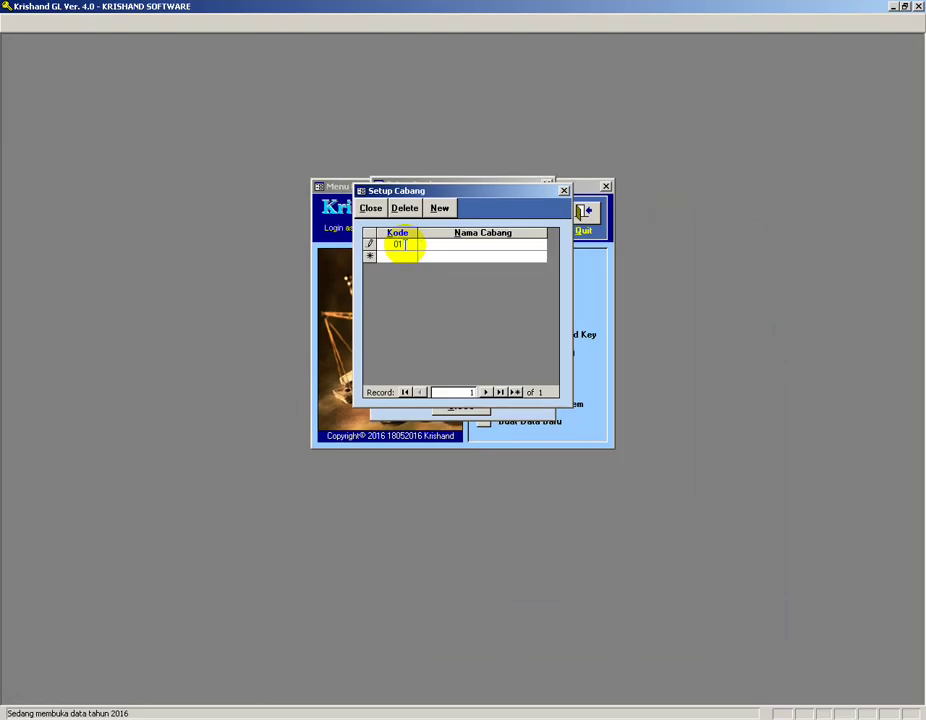
{"action": "type", "text": "Pusat"}
{"action": "left_click", "coordinate": [394, 257]}
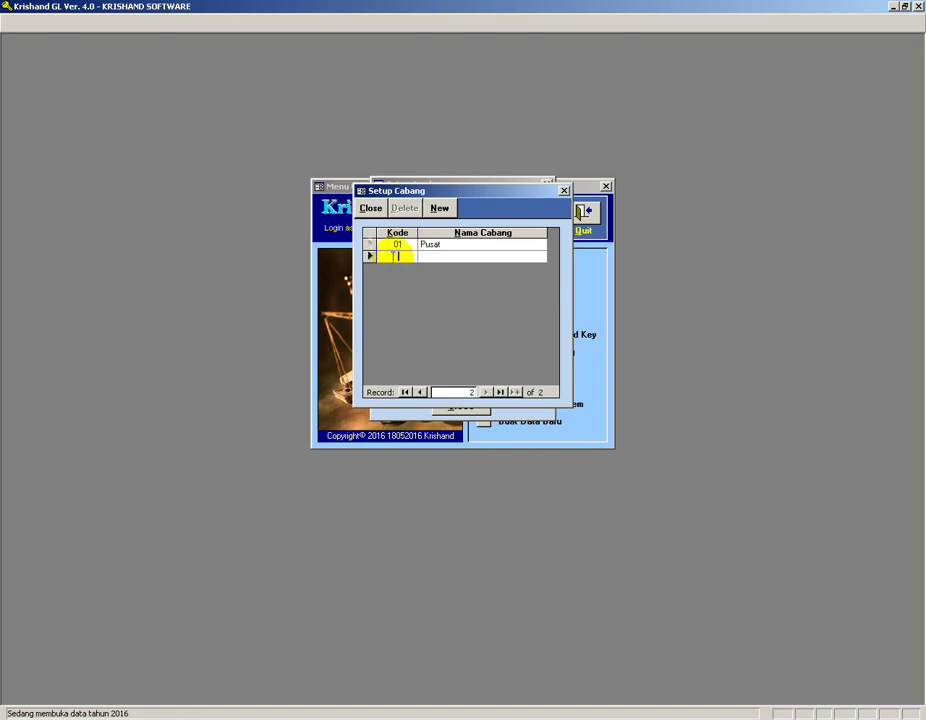
{"action": "left_click", "coordinate": [372, 210]}
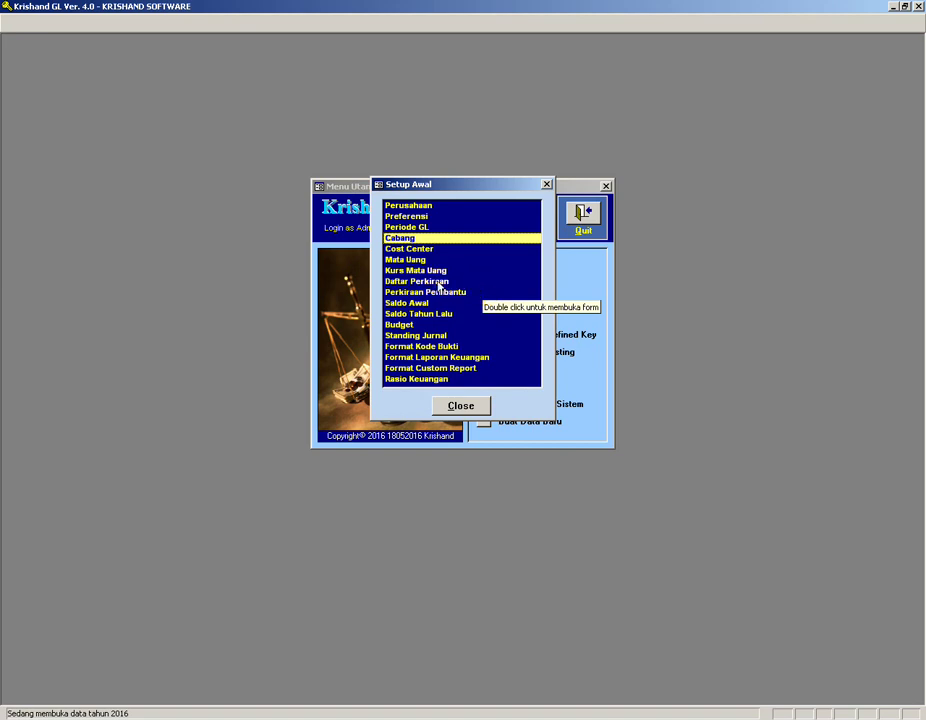
Step: Create account number 1101 named Bank in the Daftar Perkiraan setup
{"action": "double_click", "coordinate": [428, 283]}
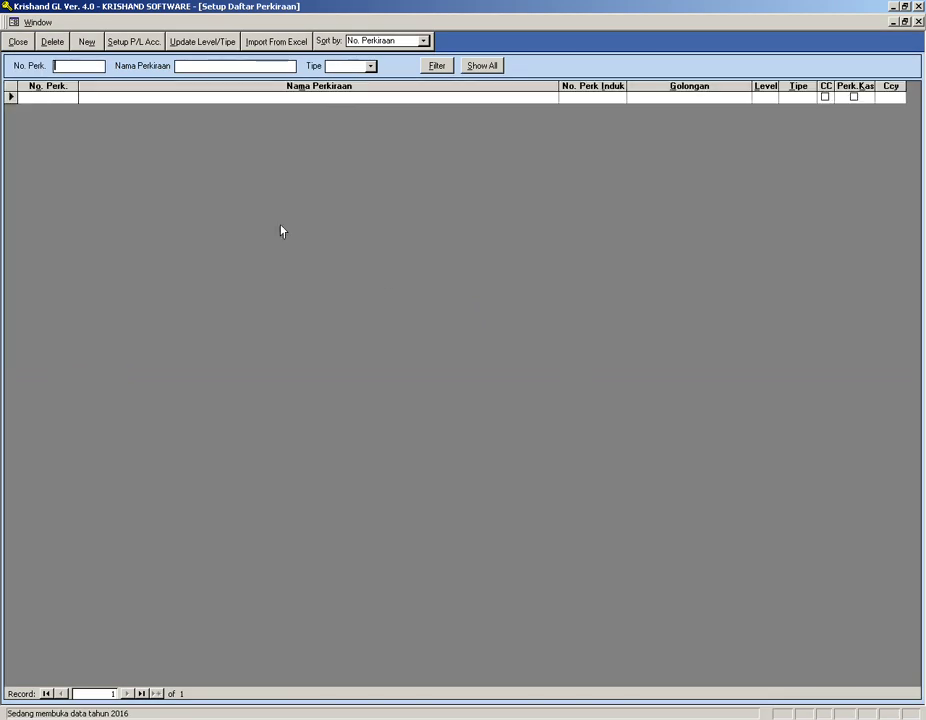
{"action": "left_click", "coordinate": [41, 97]}
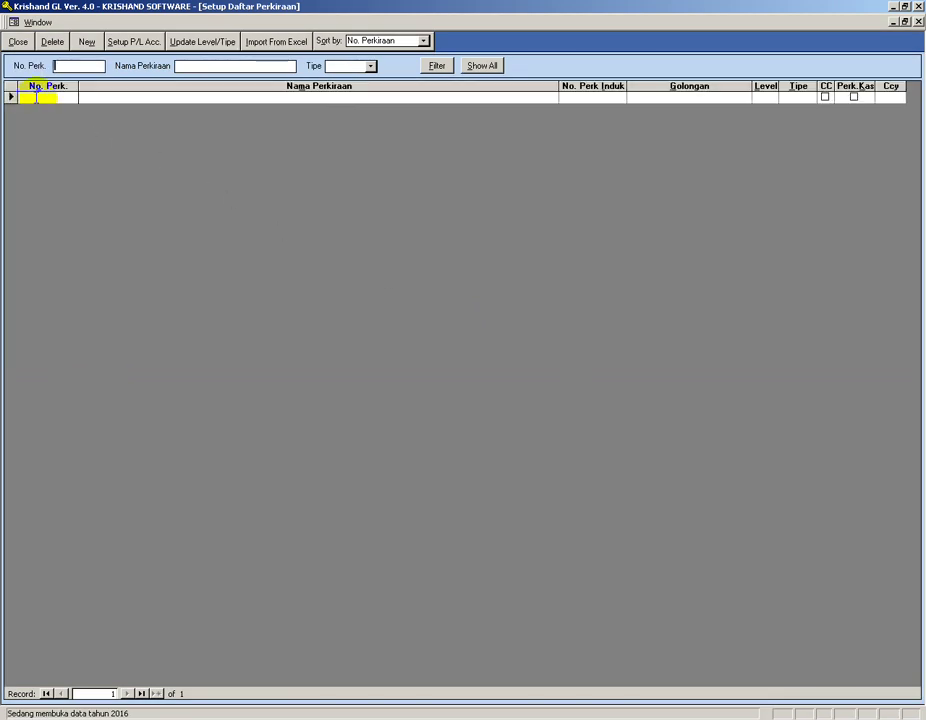
{"action": "left_click", "coordinate": [36, 98]}
{"action": "type", "text": "110"}
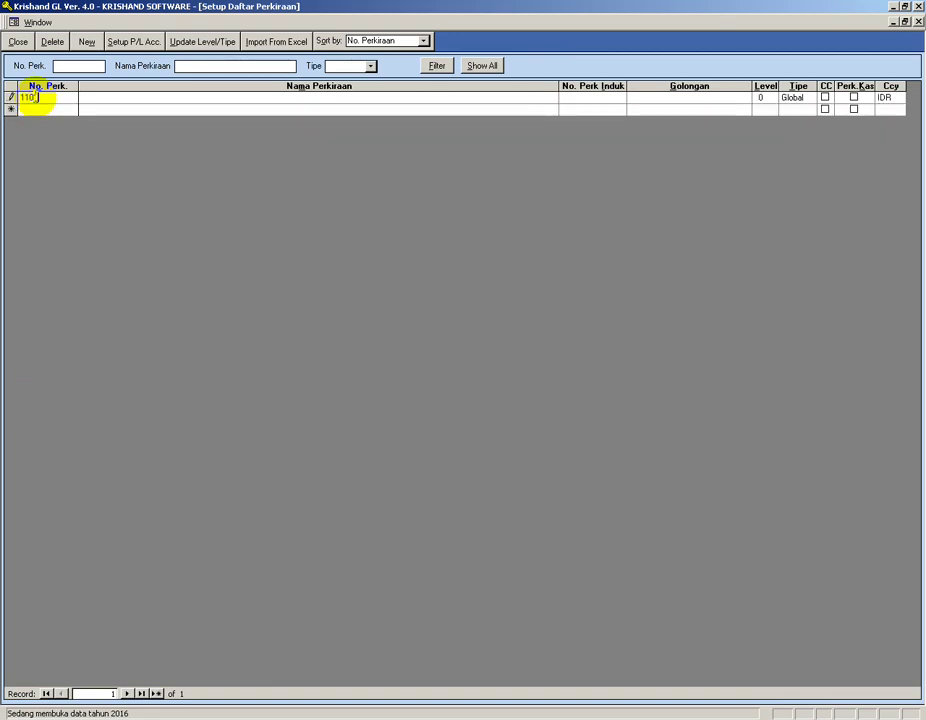
{"action": "key", "text": "Tab"}
{"action": "type", "text": "Bank"}
{"action": "left_click", "coordinate": [33, 97]}
{"action": "type", "text": "1"}
Step: Classify the Bank account under Golongan Aktiva Lancar with Tipe Detail
{"action": "left_click", "coordinate": [688, 98]}
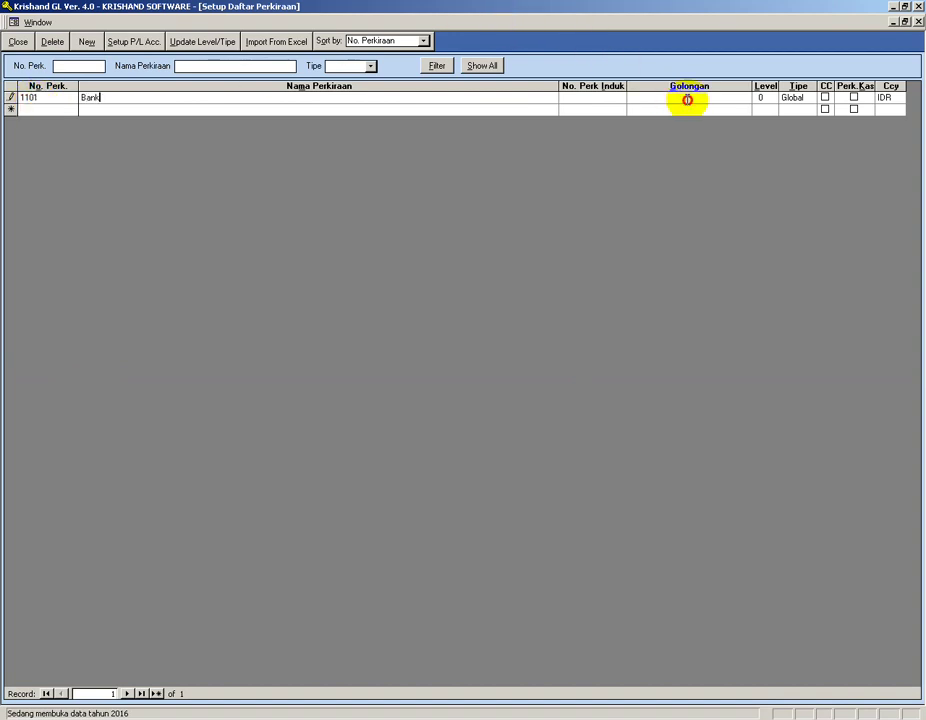
{"action": "left_click", "coordinate": [744, 97]}
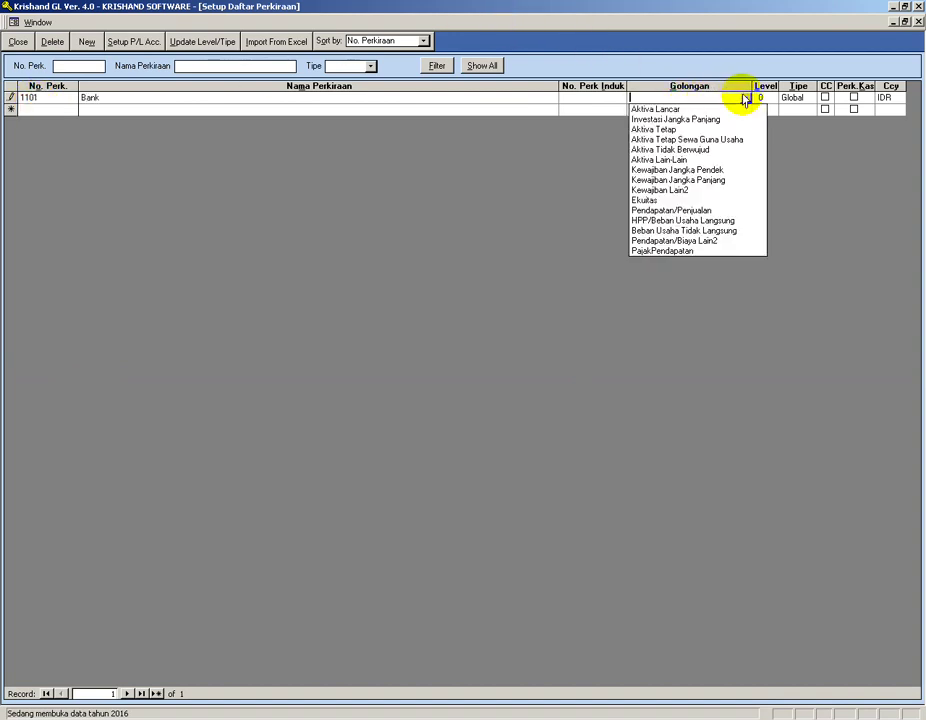
{"action": "left_click", "coordinate": [692, 110]}
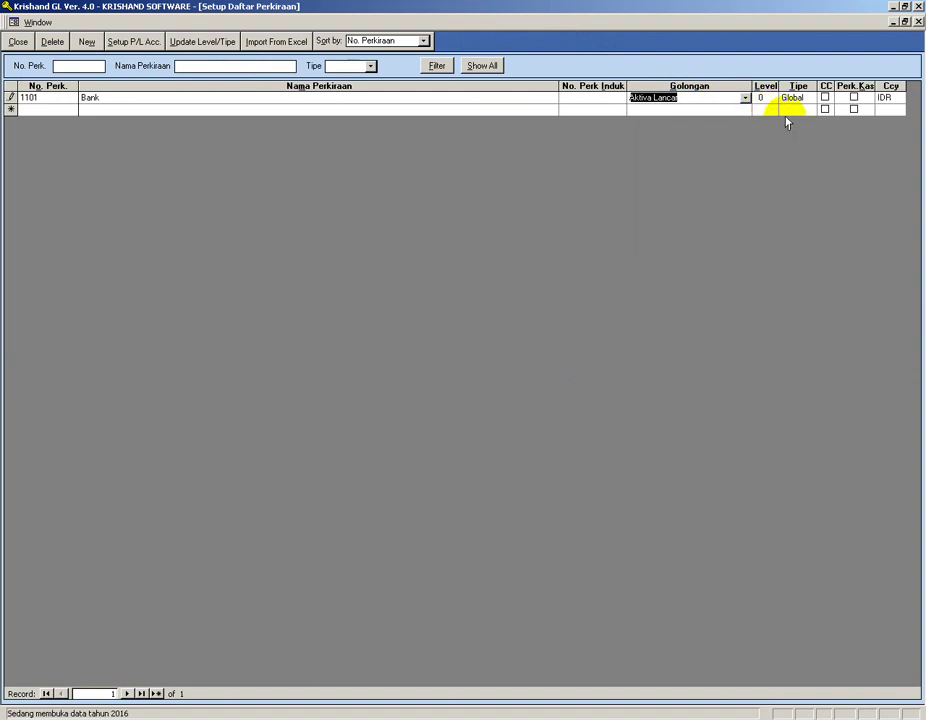
{"action": "key", "text": "Tab"}
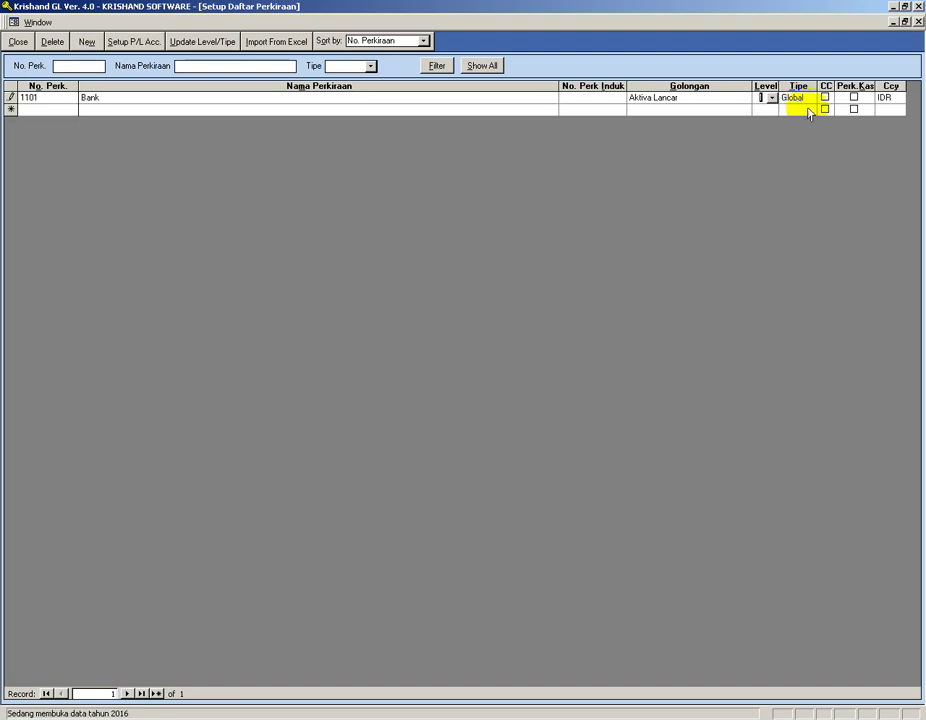
{"action": "left_click", "coordinate": [811, 98]}
{"action": "left_click", "coordinate": [797, 120]}
Step: Add a second account with number 5101 and name Biaya 1
{"action": "left_click", "coordinate": [45, 107]}
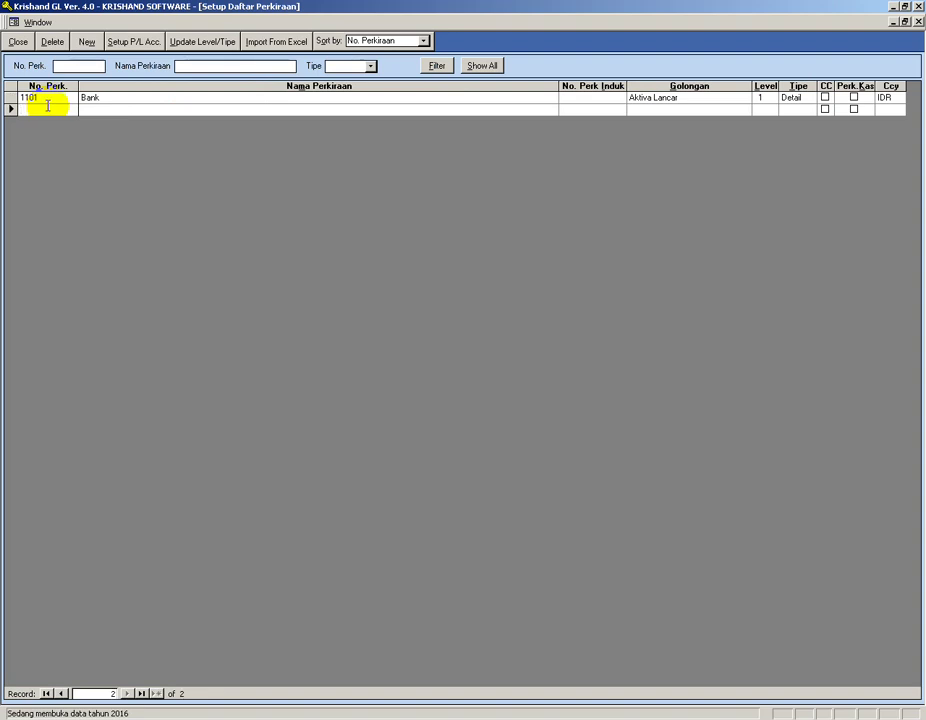
{"action": "type", "text": "11"}
{"action": "key", "text": "BackSpace"}
{"action": "key", "text": "BackSpace"}
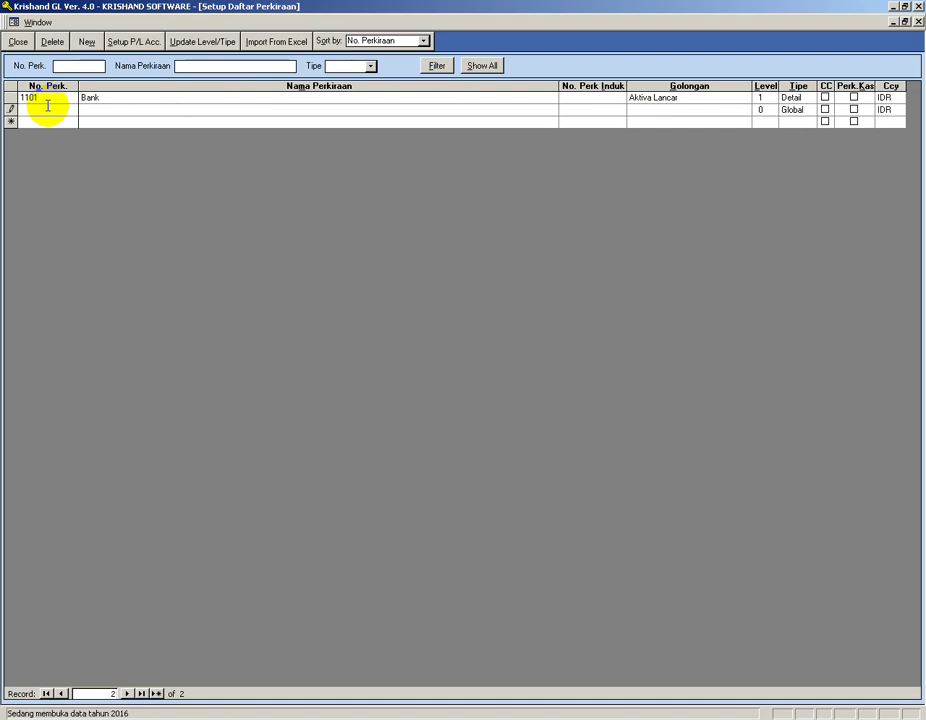
{"action": "type", "text": "5101"}
{"action": "type", "text": "Bia"}
{"action": "type", "text": "ya 1"}
{"action": "key", "text": "Tab"}
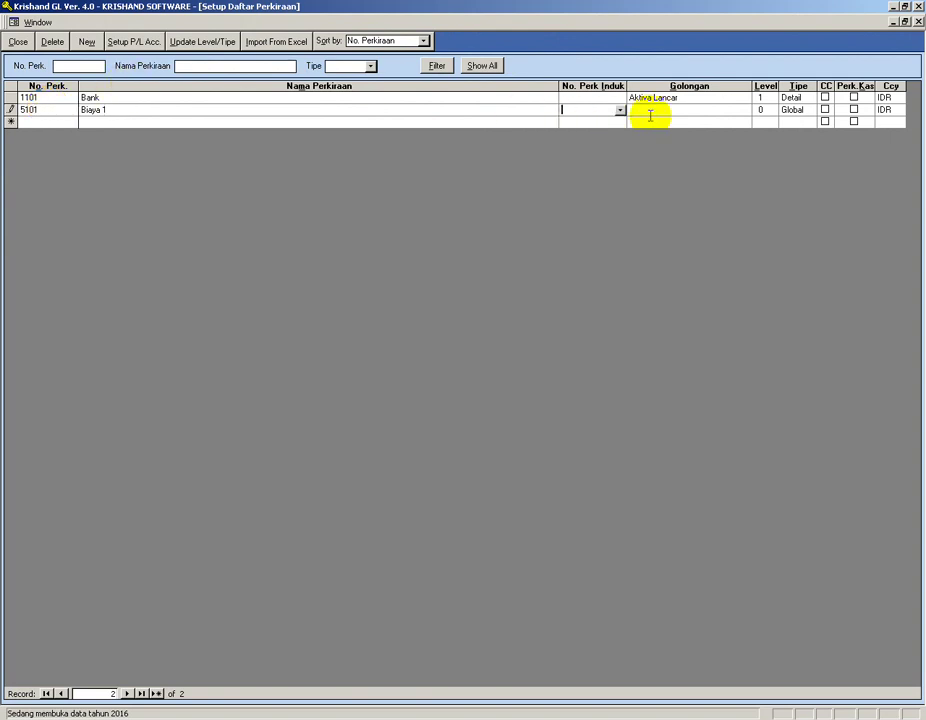
Step: Classify the Biaya 1 account under Golongan HPP/Beban Usaha Langsung with Tipe Detail
{"action": "left_click", "coordinate": [745, 110]}
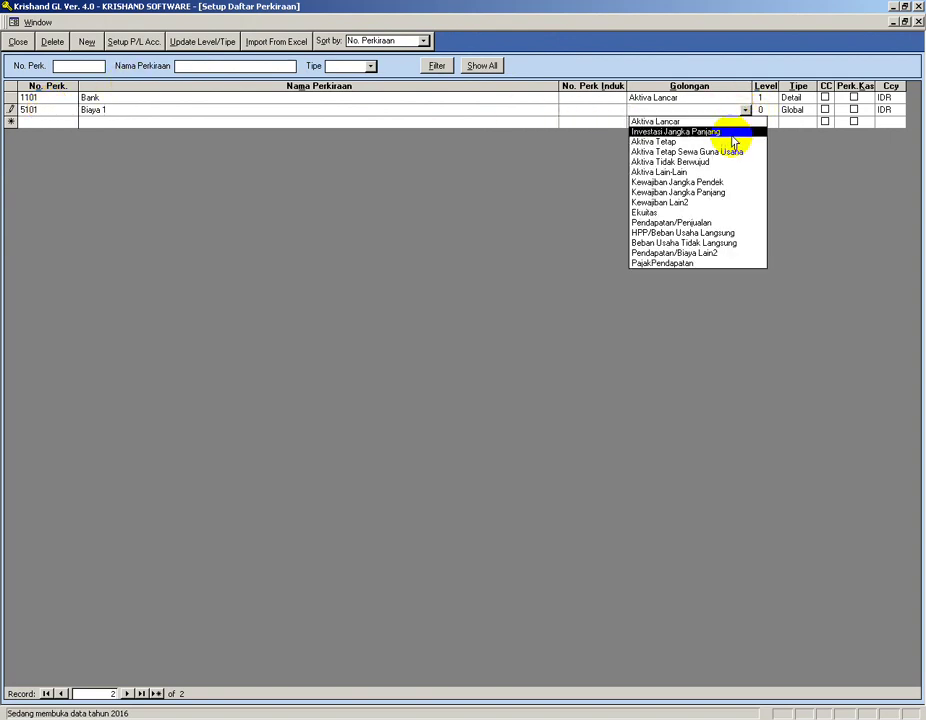
{"action": "left_click", "coordinate": [682, 237]}
{"action": "left_click", "coordinate": [760, 112]}
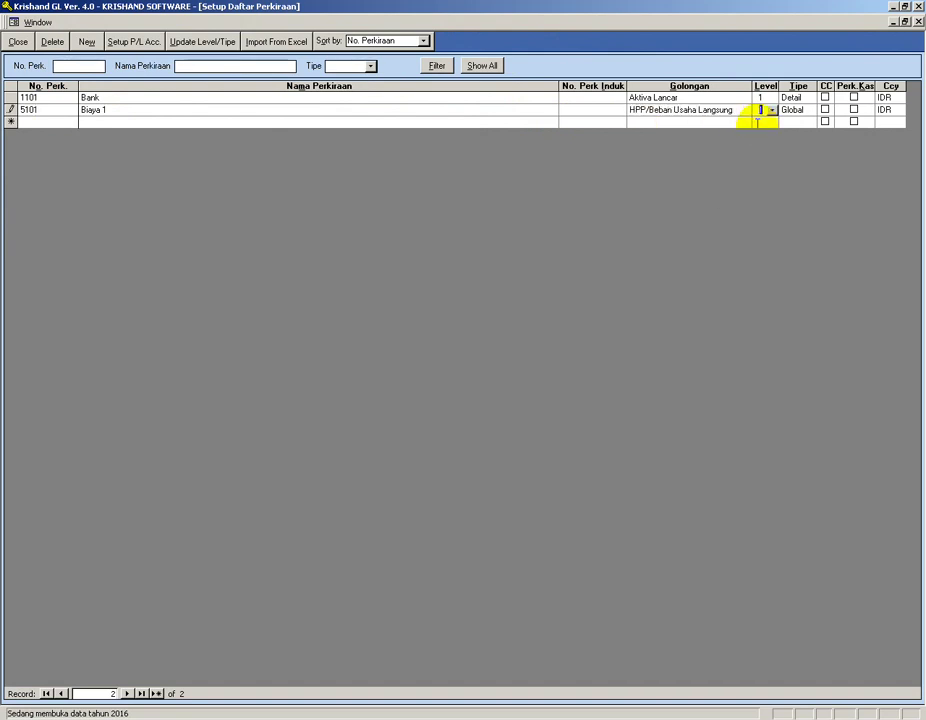
{"action": "key", "text": "Tab"}
{"action": "type", "text": "D"}
{"action": "key", "text": "Tab"}
{"action": "key", "text": "Tab"}
{"action": "key", "text": "Tab"}
Step: Add a third account with number 5102 and name Biaya 2
{"action": "left_click", "coordinate": [31, 122]}
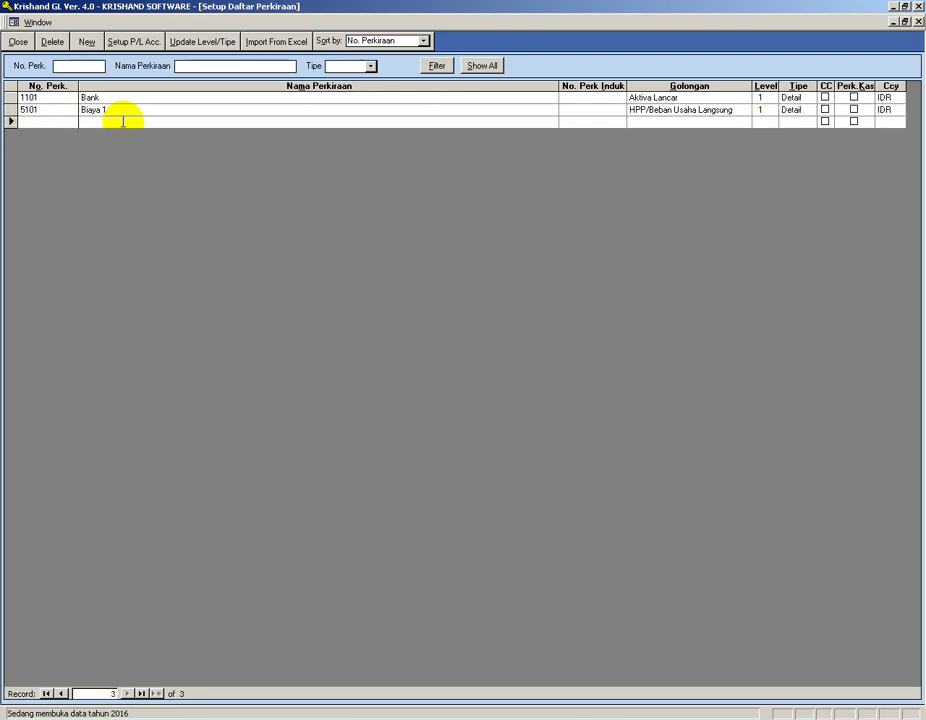
{"action": "type", "text": "5"}
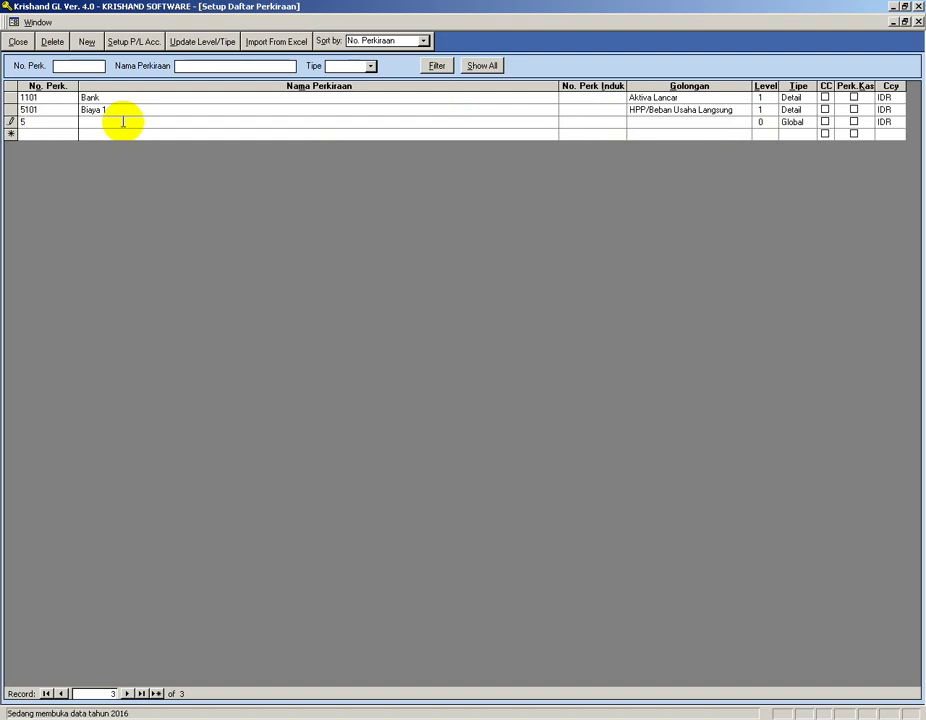
{"action": "type", "text": "102"}
{"action": "key", "text": "Tab"}
{"action": "type", "text": "Biaya 2"}
{"action": "key", "text": "Tab"}
{"action": "key", "text": "Tab"}
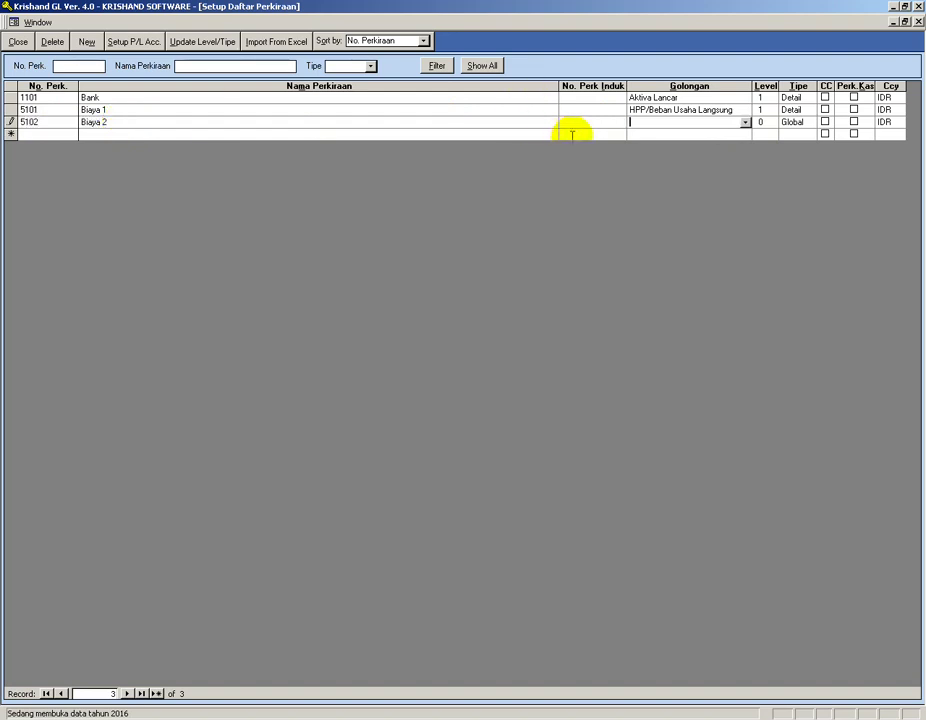
Step: Classify the Biaya 2 account under Golongan HPP/Beban Usaha Langsung with Tipe Detail
{"action": "left_click", "coordinate": [745, 123]}
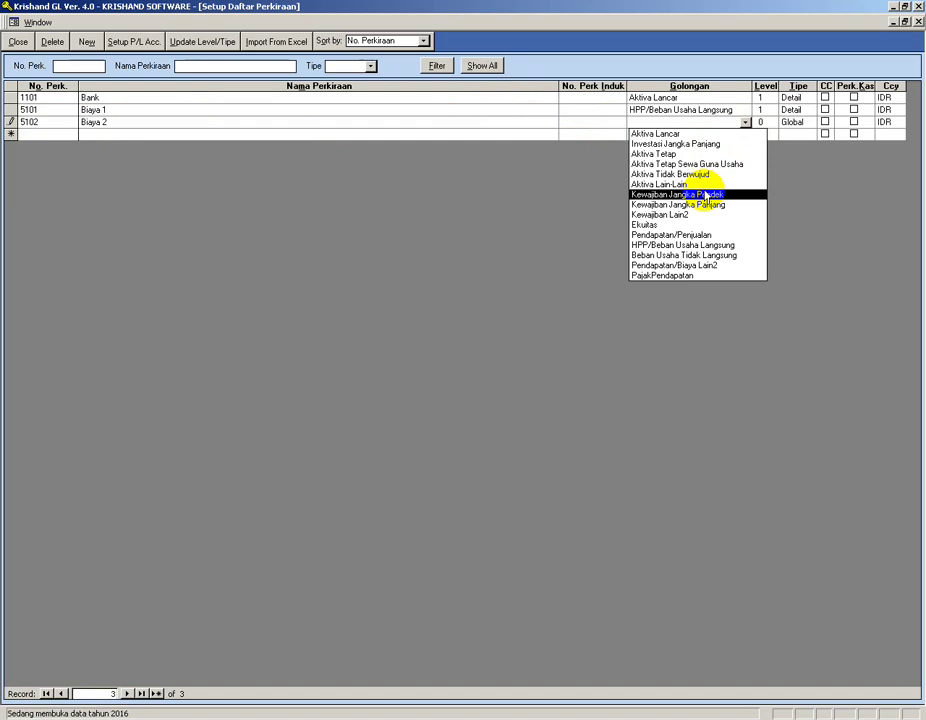
{"action": "left_click", "coordinate": [682, 245]}
{"action": "key", "text": "Tab"}
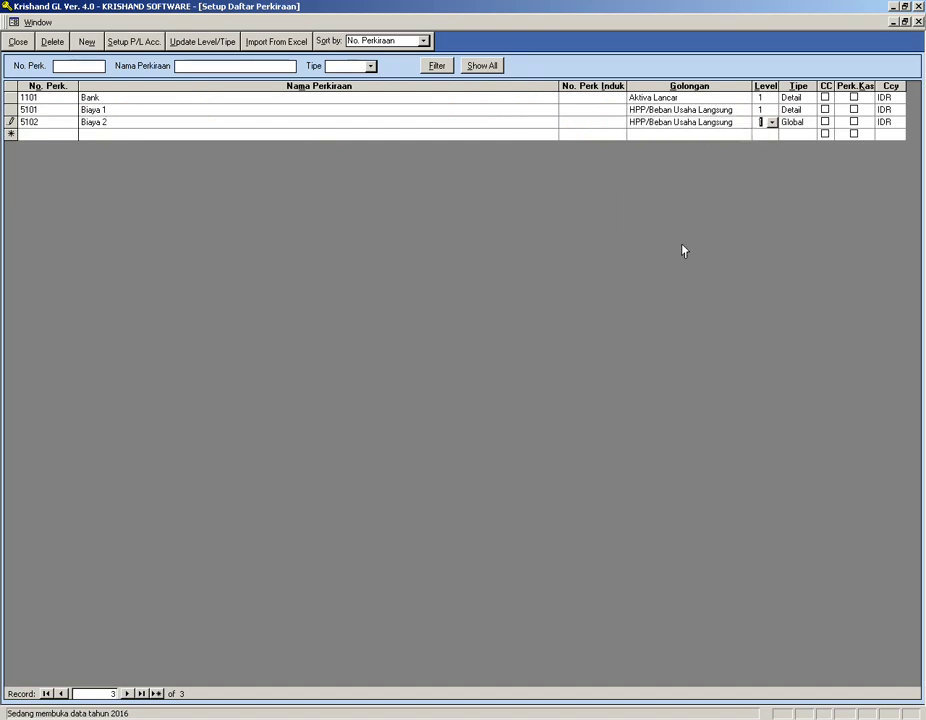
{"action": "key", "text": "Tab"}
{"action": "key", "text": "Tab"}
{"action": "left_click", "coordinate": [810, 121]}
{"action": "left_click", "coordinate": [799, 149]}
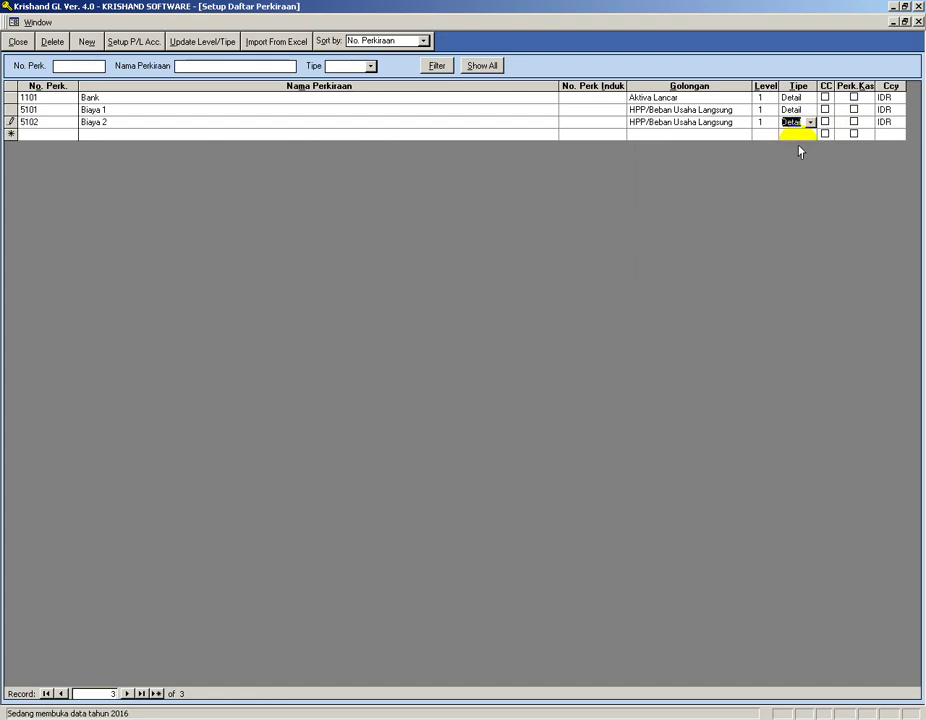
Step: Add a fourth account with number 5103 and name Biaya 3
{"action": "left_click", "coordinate": [50, 134]}
{"action": "type", "text": "5"}
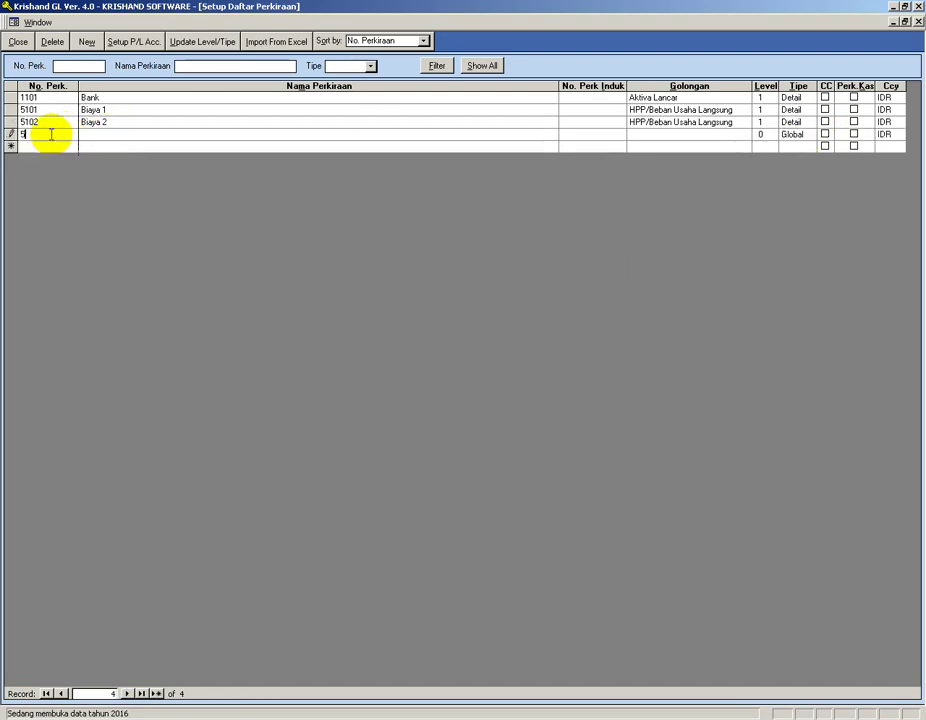
{"action": "type", "text": "103"}
{"action": "key", "text": "Tab"}
{"action": "type", "text": "Biaya 3"}
Step: Classify the Biaya 3 account under Golongan HPP/Beban Usaha Langsung with Tipe Detail, and close the account list
{"action": "left_click", "coordinate": [639, 134]}
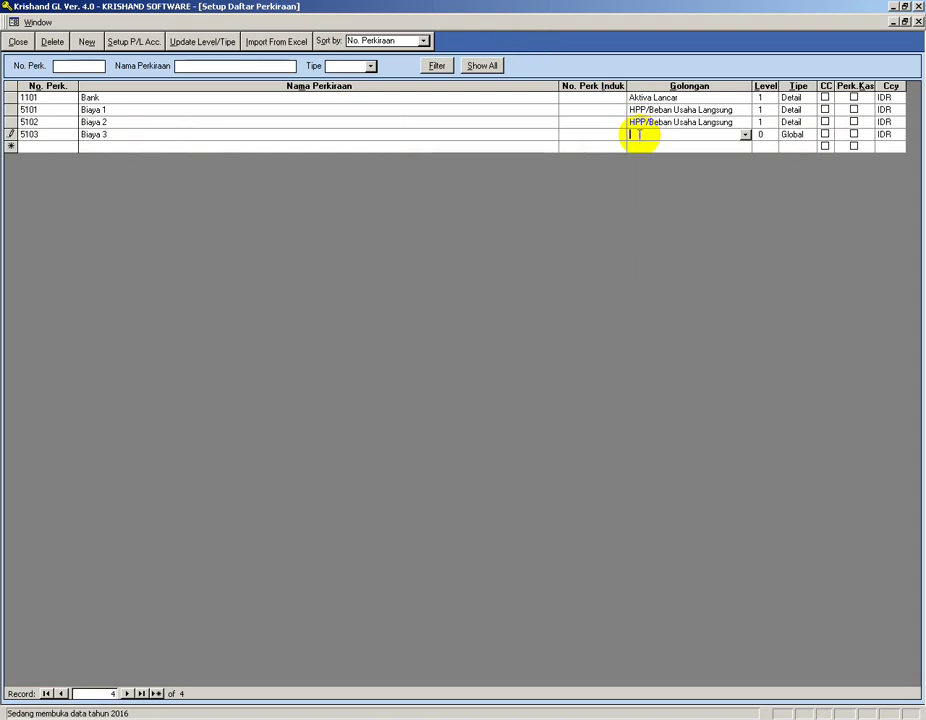
{"action": "left_click", "coordinate": [746, 135]}
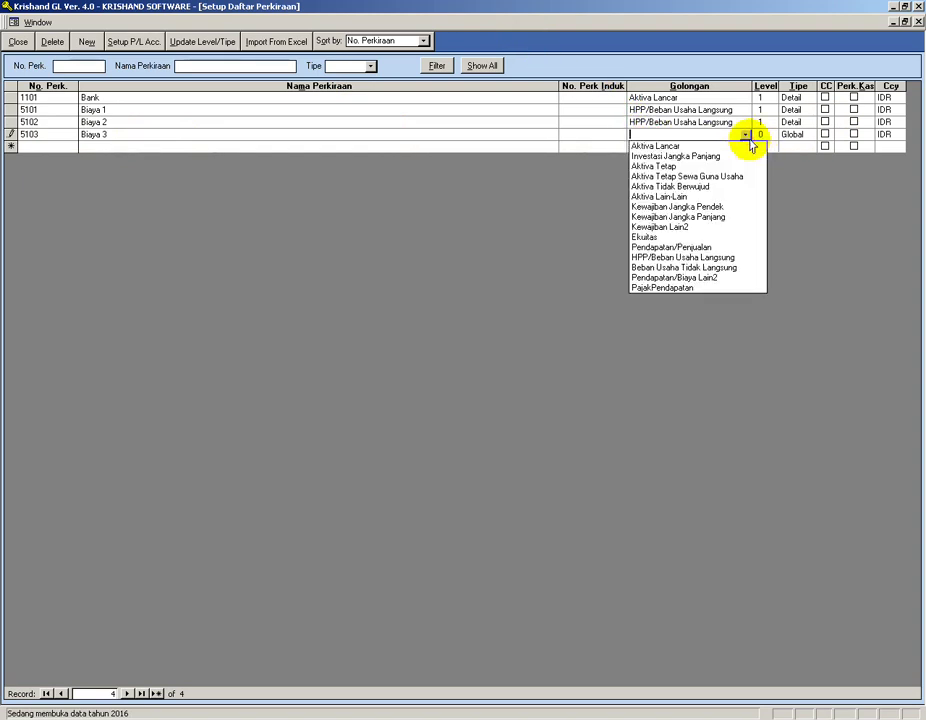
{"action": "left_click", "coordinate": [688, 258]}
{"action": "key", "text": "Tab"}
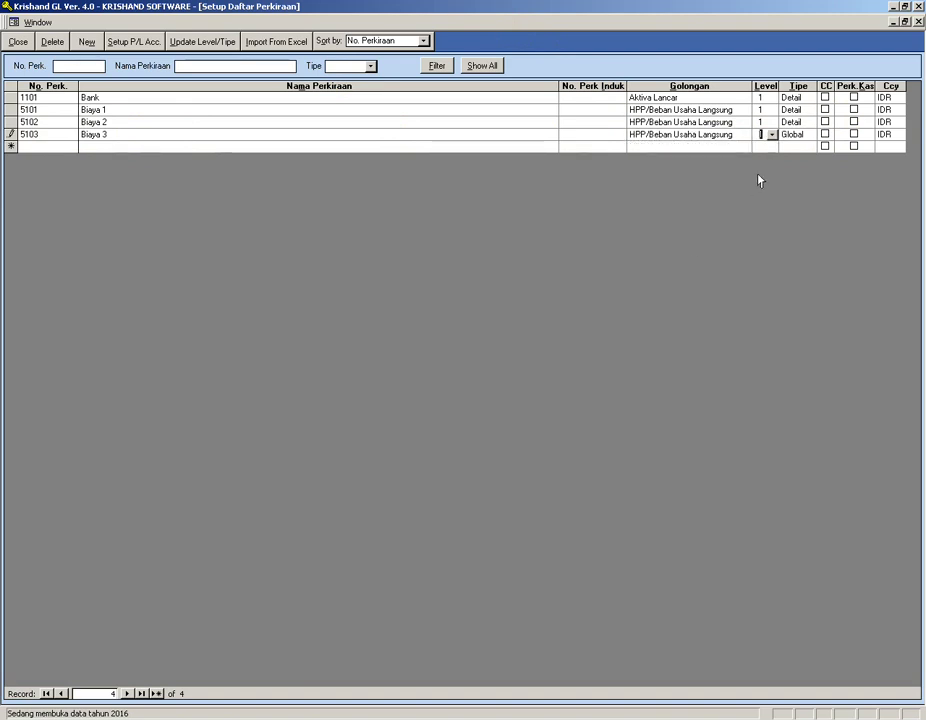
{"action": "key", "text": "Tab"}
{"action": "type", "text": "Detail"}
{"action": "key", "text": "Tab"}
{"action": "key", "text": "Tab"}
{"action": "key", "text": "Tab"}
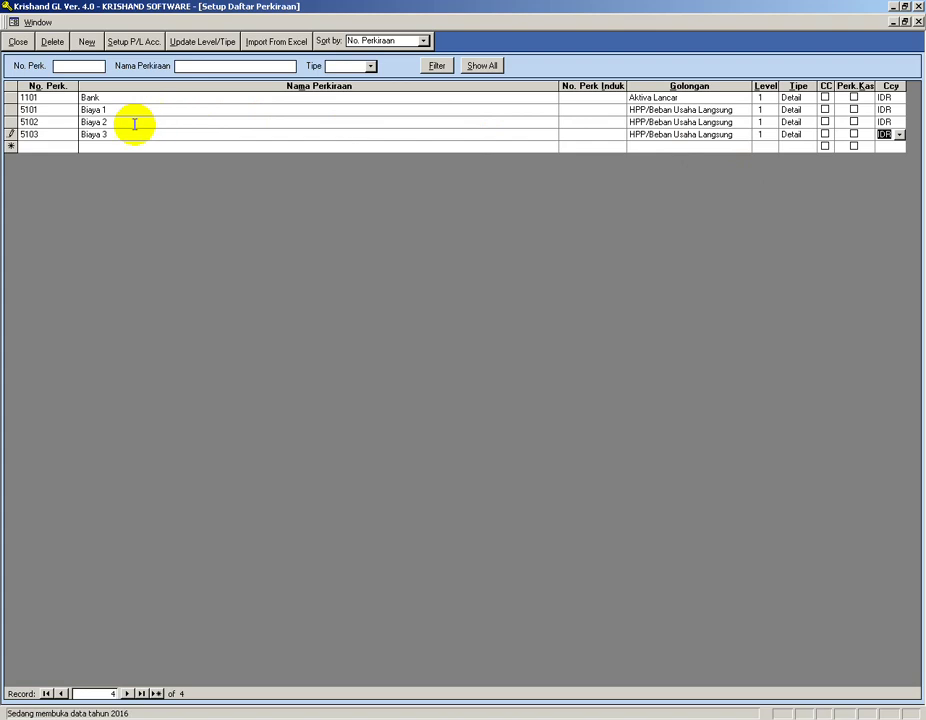
{"action": "left_click", "coordinate": [58, 146]}
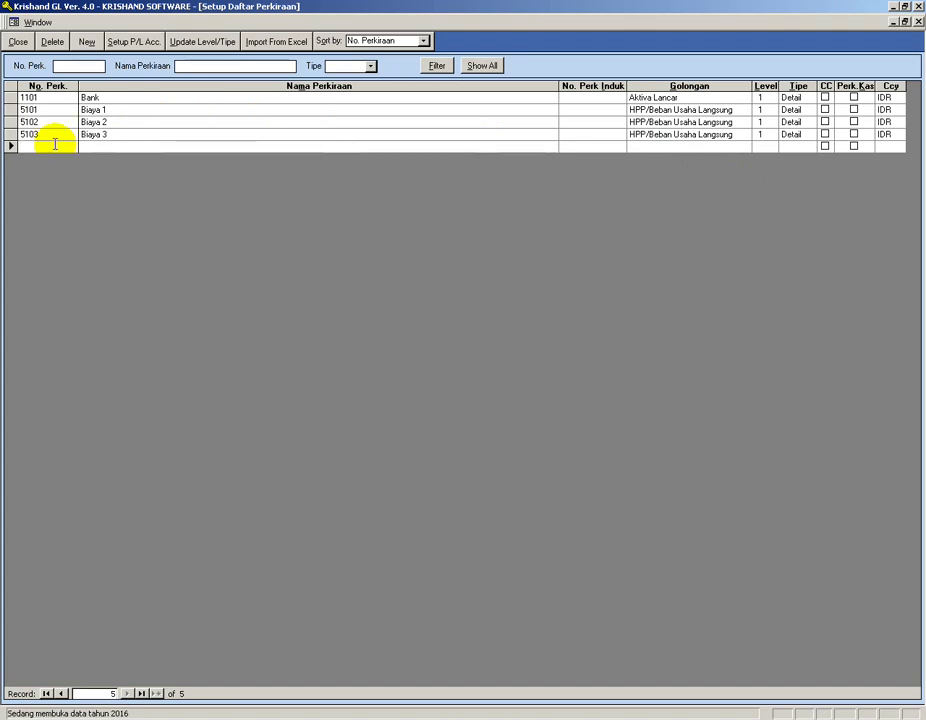
{"action": "left_click", "coordinate": [24, 46]}
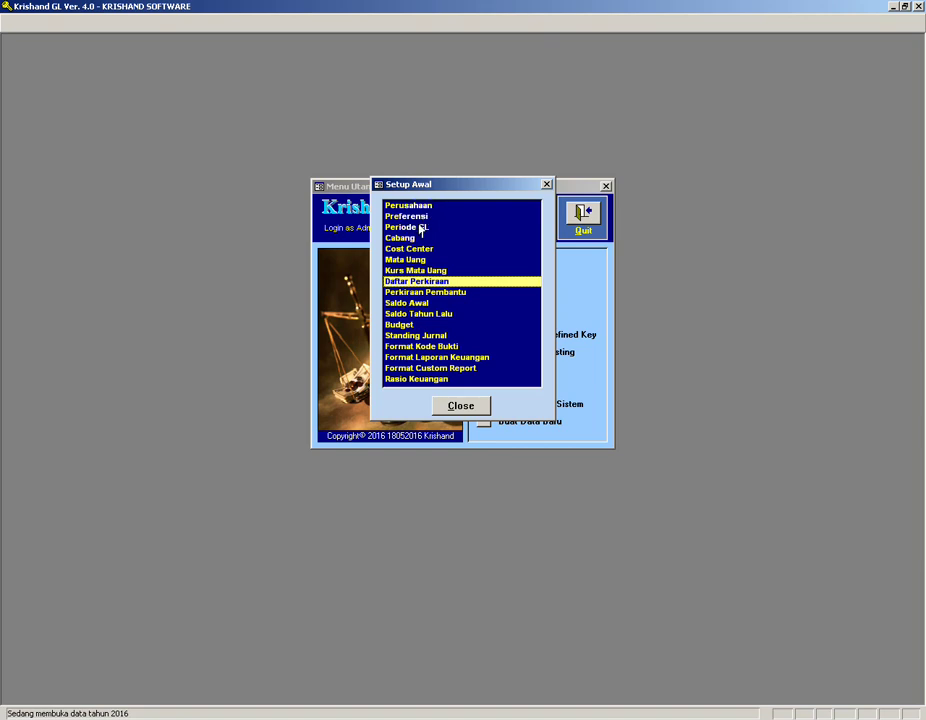
Step: Name the first user-defined analysis key Job in the setup preferences
{"action": "double_click", "coordinate": [419, 217]}
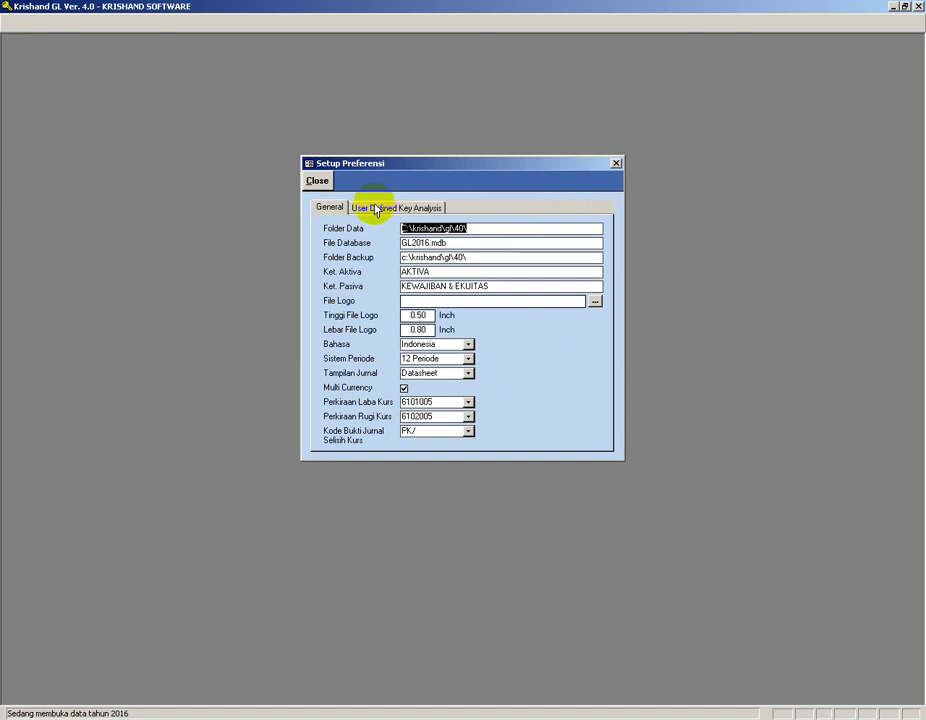
{"action": "left_click", "coordinate": [386, 208]}
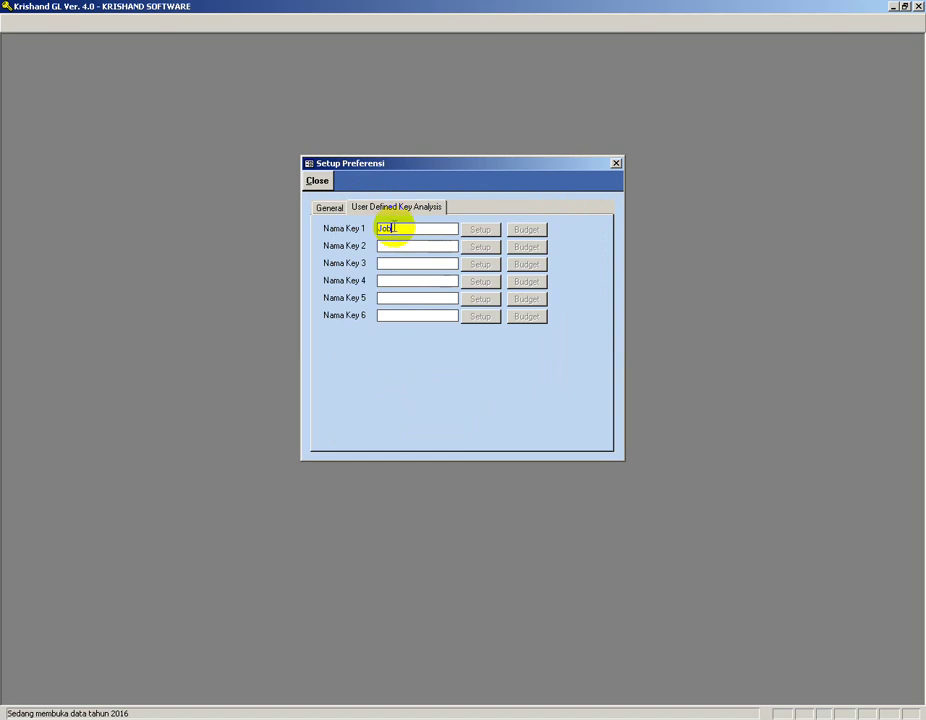
{"action": "left_click", "coordinate": [398, 246]}
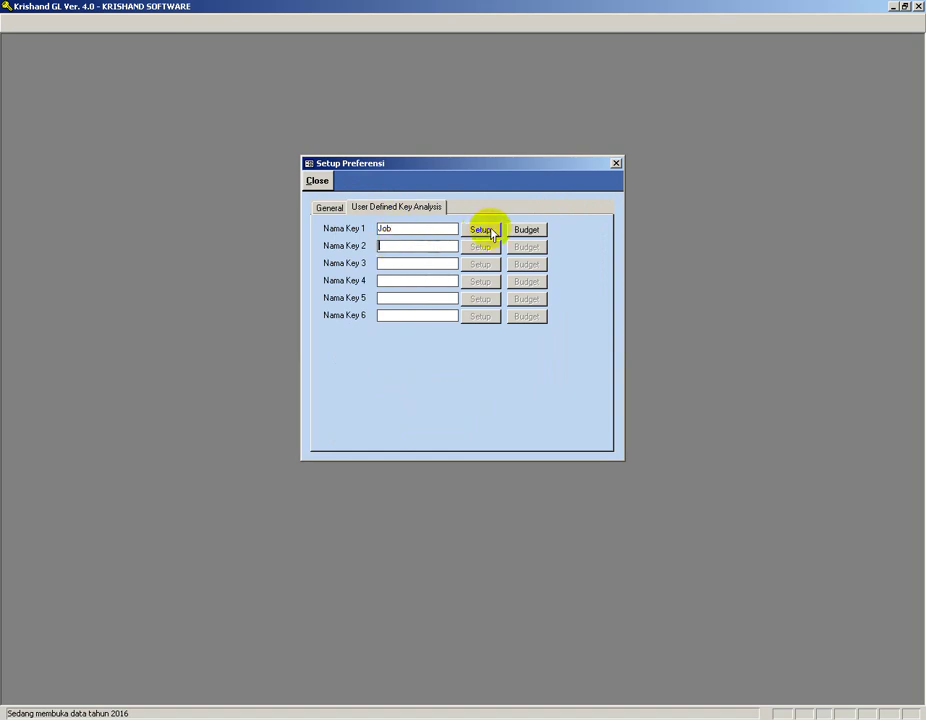
Step: Set up the Job key's codes J-001 as Job 1 and J-002 as Job 2, and close the setup
{"action": "left_click", "coordinate": [490, 231]}
{"action": "left_click", "coordinate": [428, 290]}
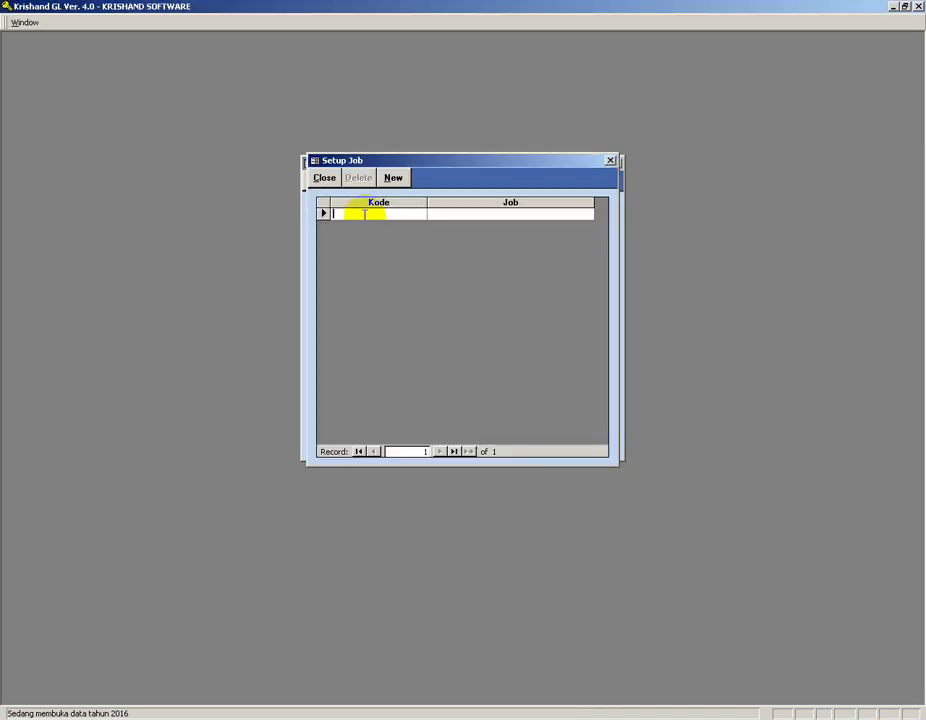
{"action": "type", "text": "J-001"}
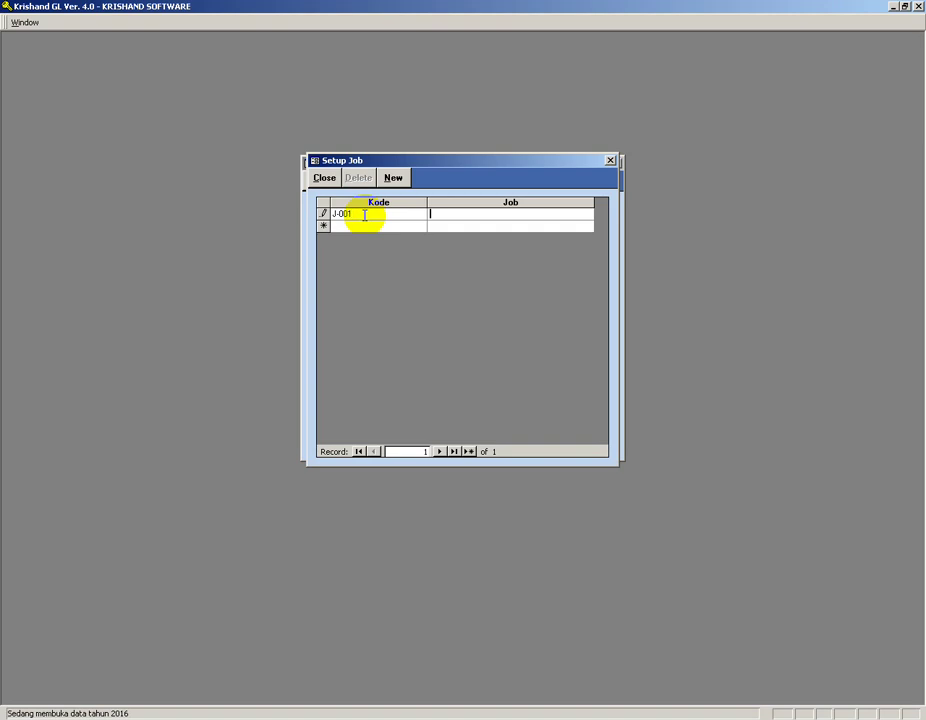
{"action": "type", "text": "Job 1"}
{"action": "key", "text": "Tab"}
{"action": "type", "text": "J-002"}
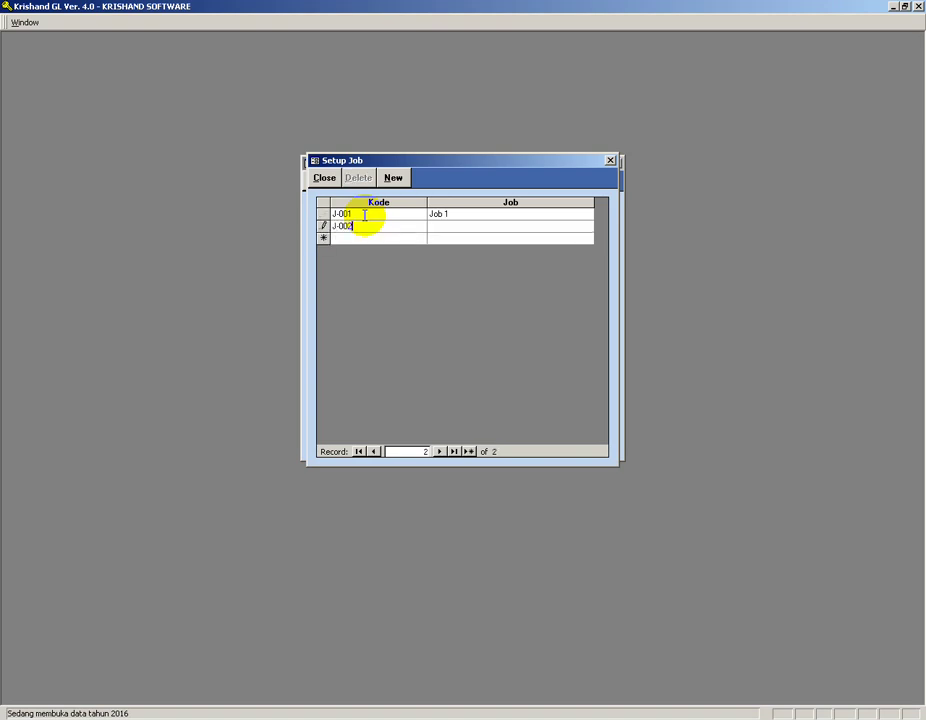
{"action": "key", "text": "Tab"}
{"action": "type", "text": "Job"}
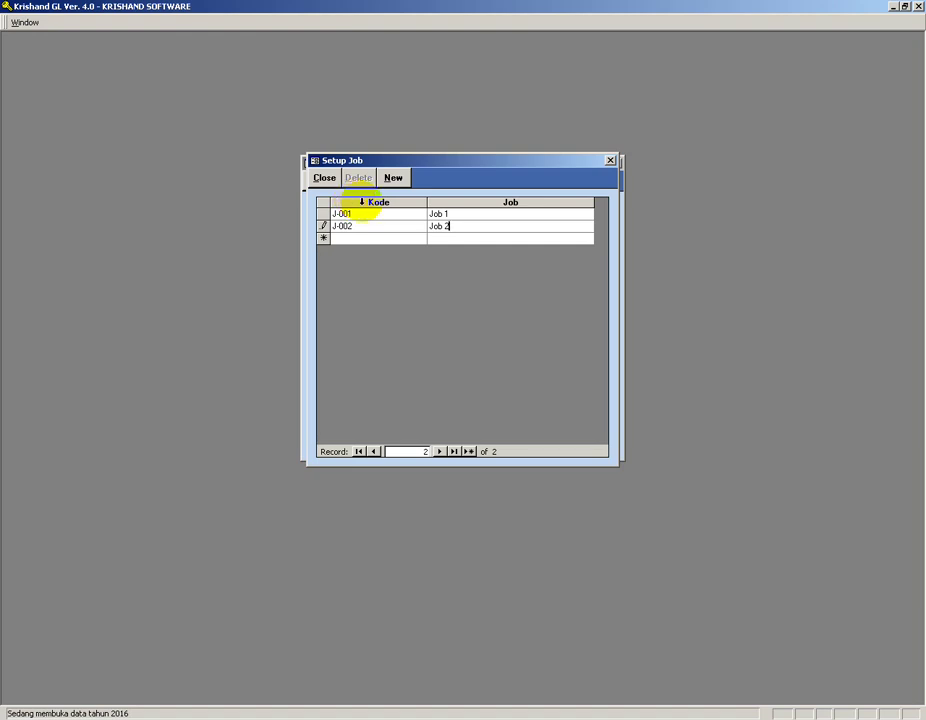
{"action": "left_click", "coordinate": [324, 179]}
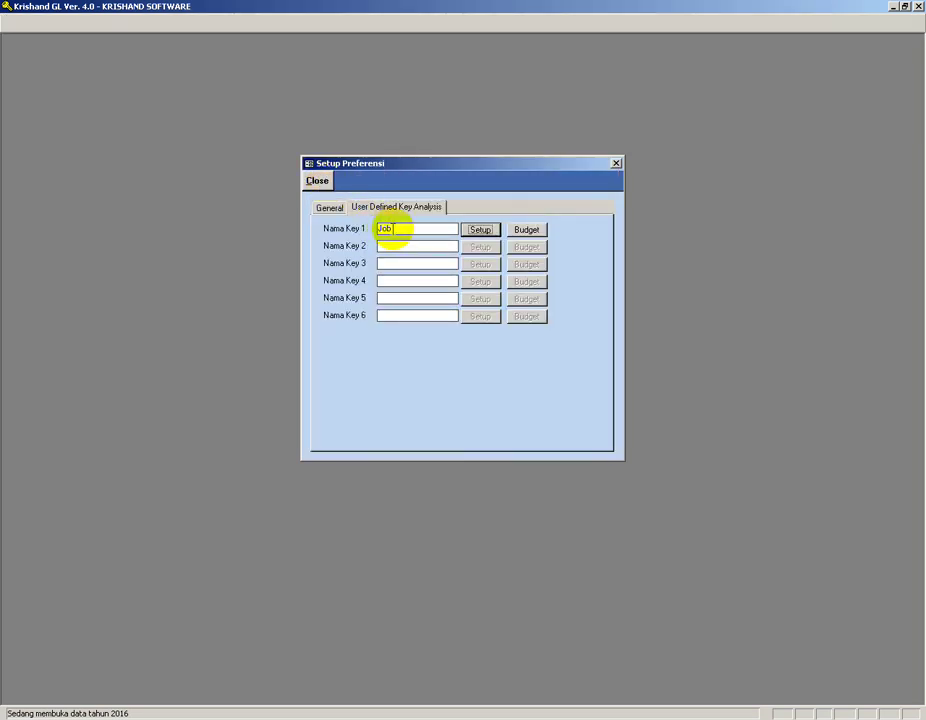
{"action": "left_click", "coordinate": [316, 180]}
{"action": "left_click", "coordinate": [458, 405]}
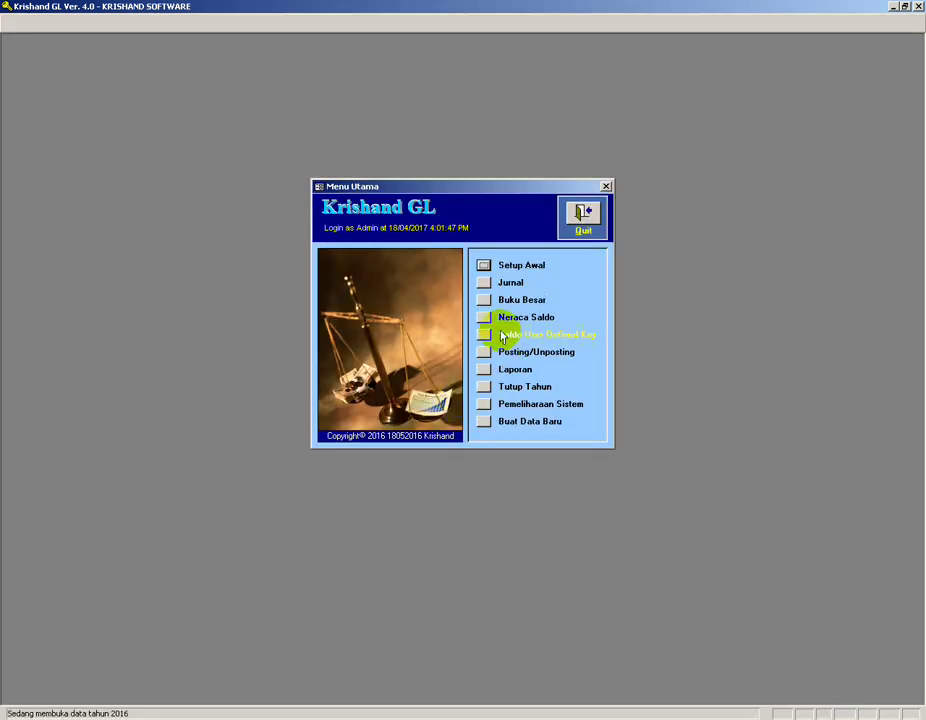
Step: Check the Job column in the journal transaction form
{"action": "left_click", "coordinate": [483, 283]}
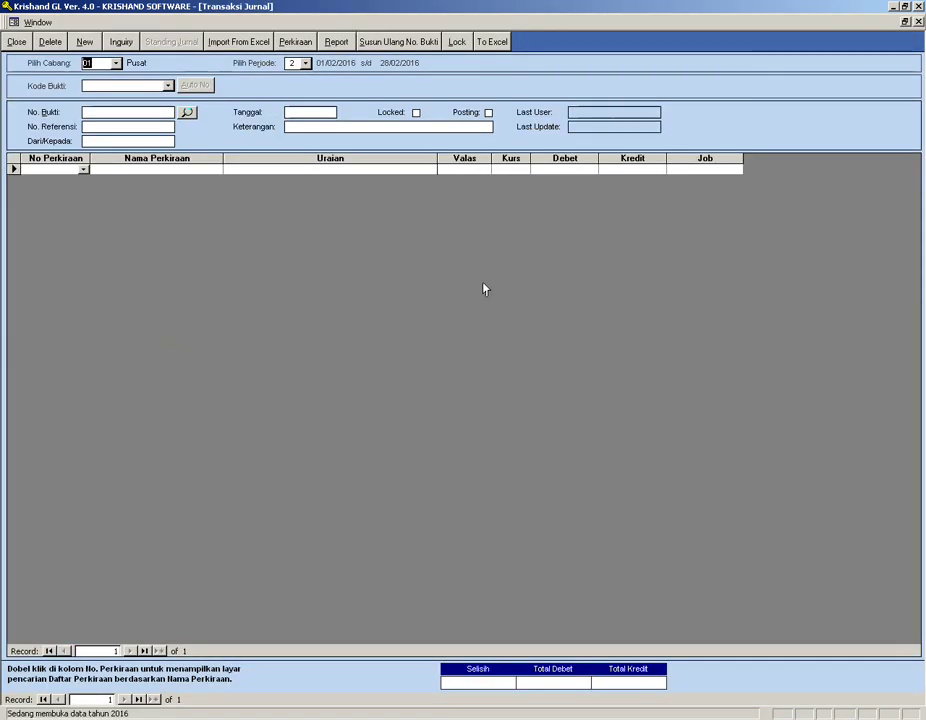
{"action": "left_click", "coordinate": [686, 168]}
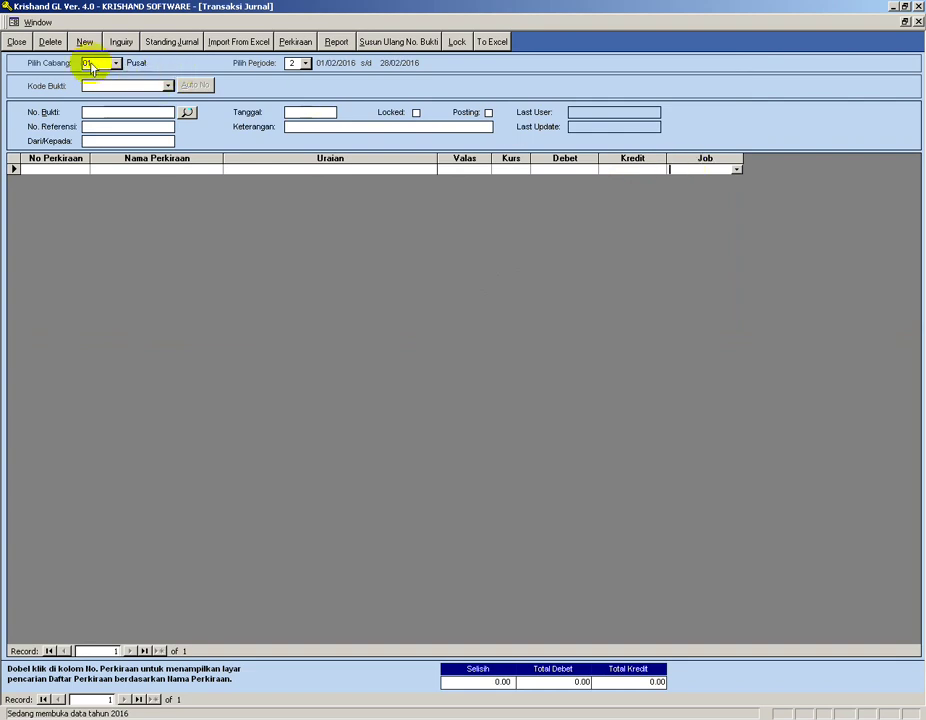
{"action": "left_click", "coordinate": [19, 46]}
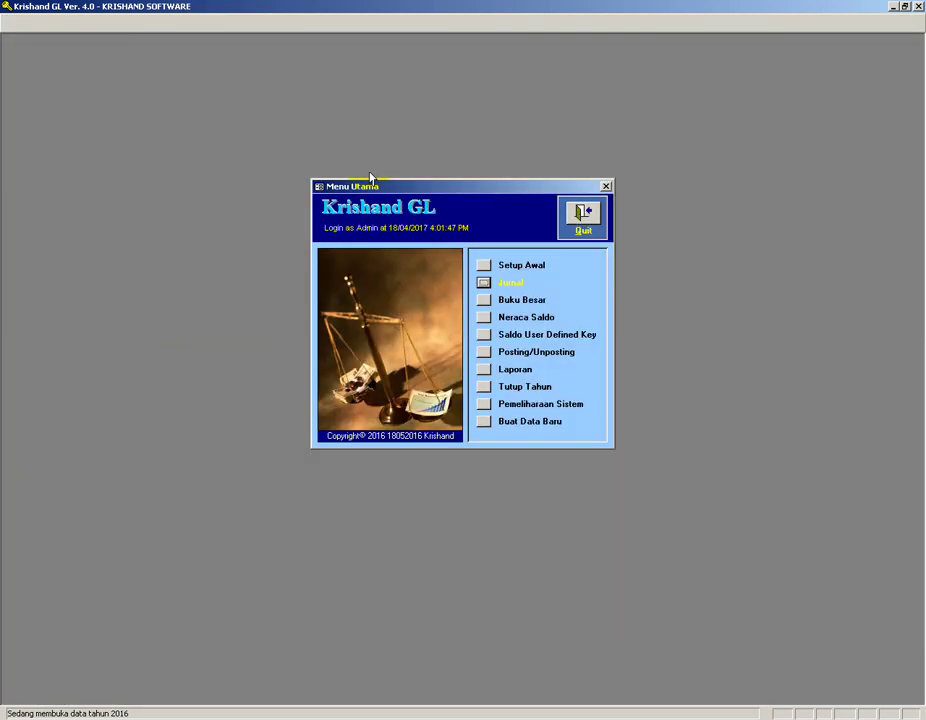
Step: Add a voucher code format with prefix BK-, number format 0000 and suffix /mmyy
{"action": "left_click", "coordinate": [485, 268]}
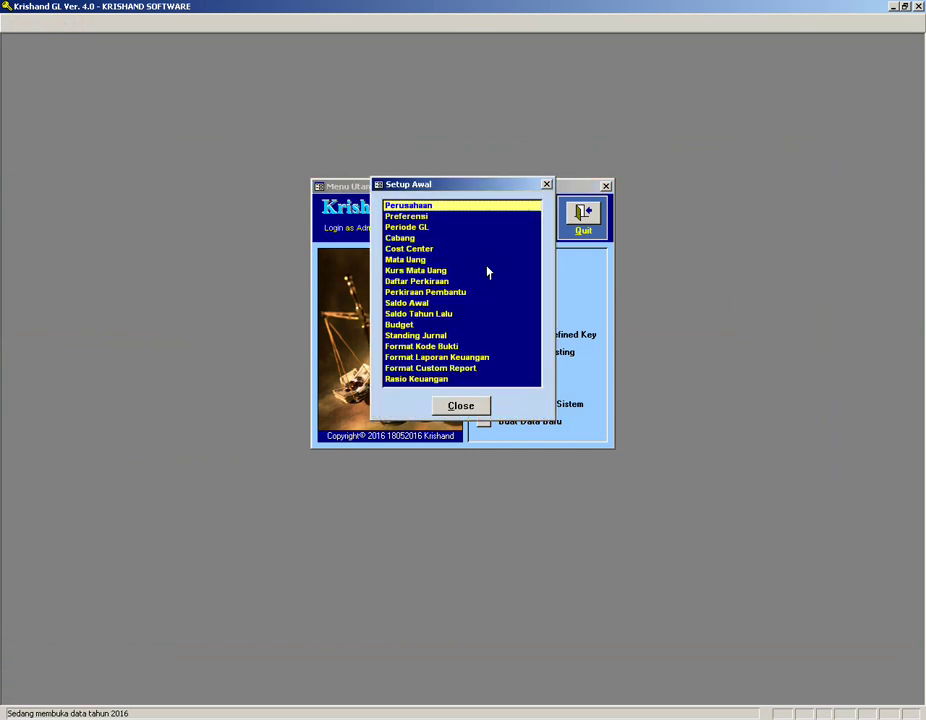
{"action": "double_click", "coordinate": [432, 347]}
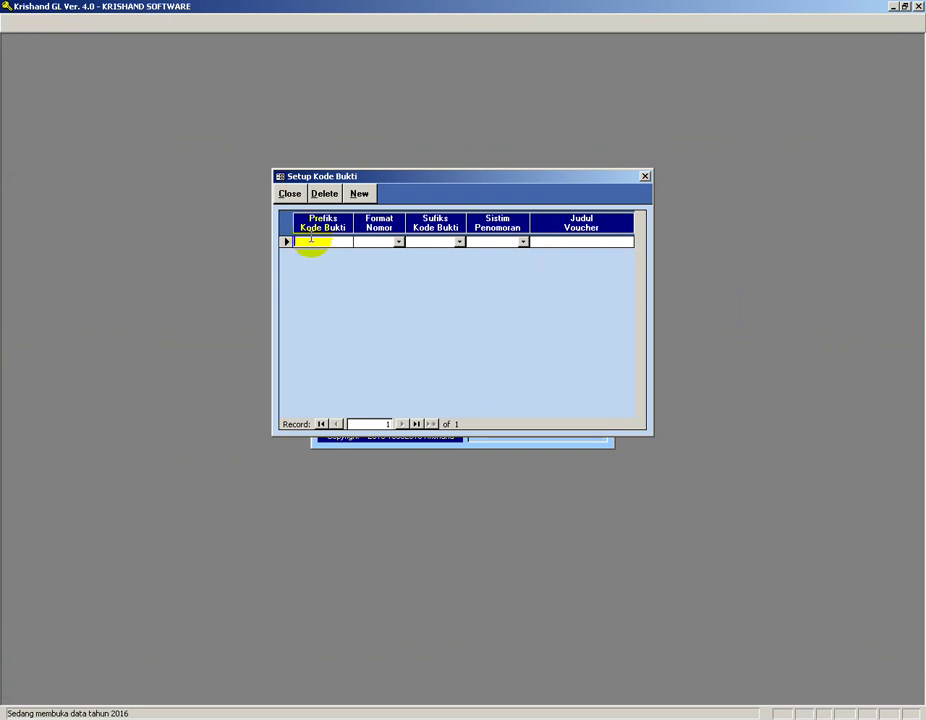
{"action": "left_click", "coordinate": [383, 241]}
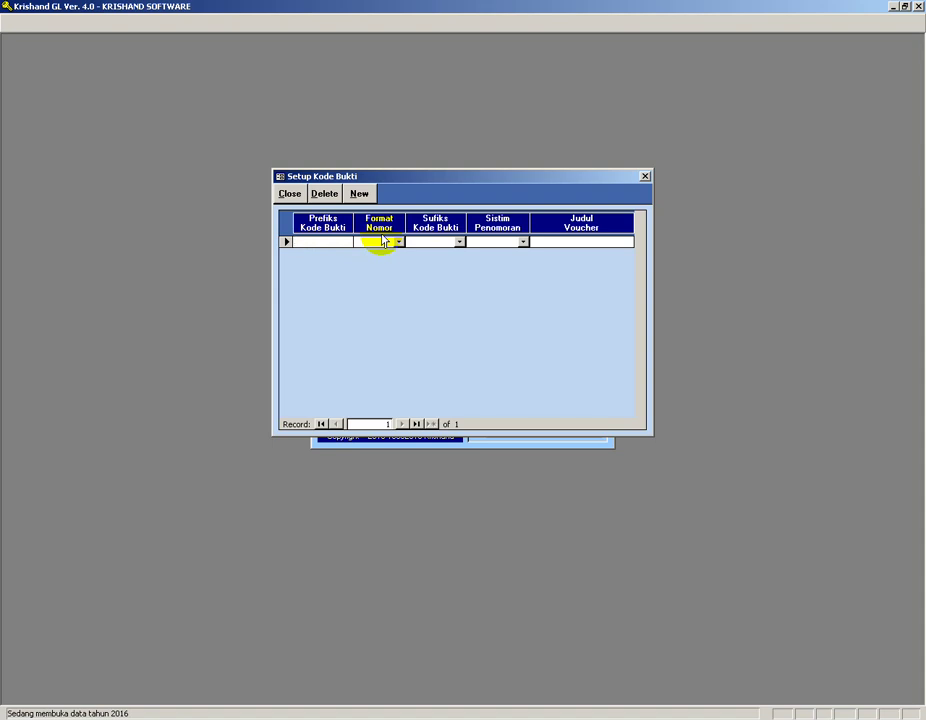
{"action": "type", "text": "BK-"}
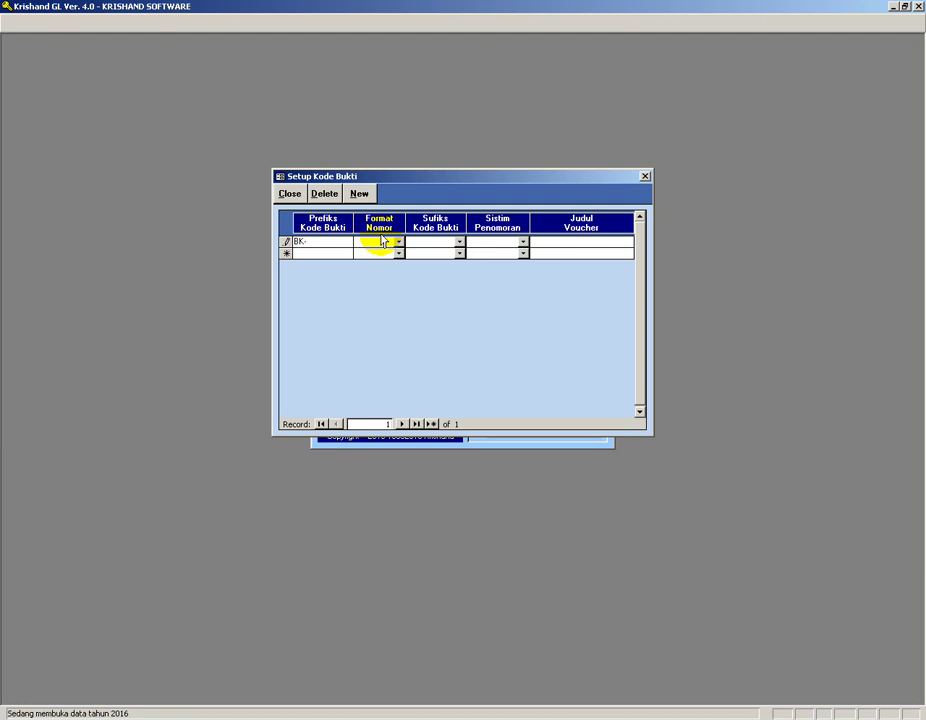
{"action": "left_click", "coordinate": [399, 242]}
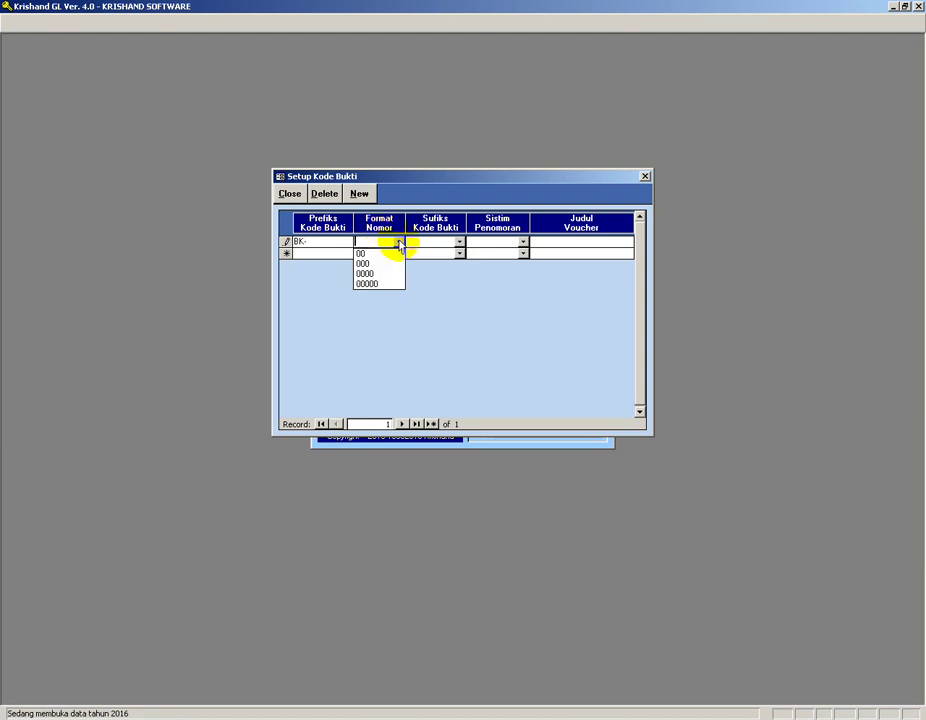
{"action": "left_click", "coordinate": [381, 275]}
{"action": "left_click", "coordinate": [459, 243]}
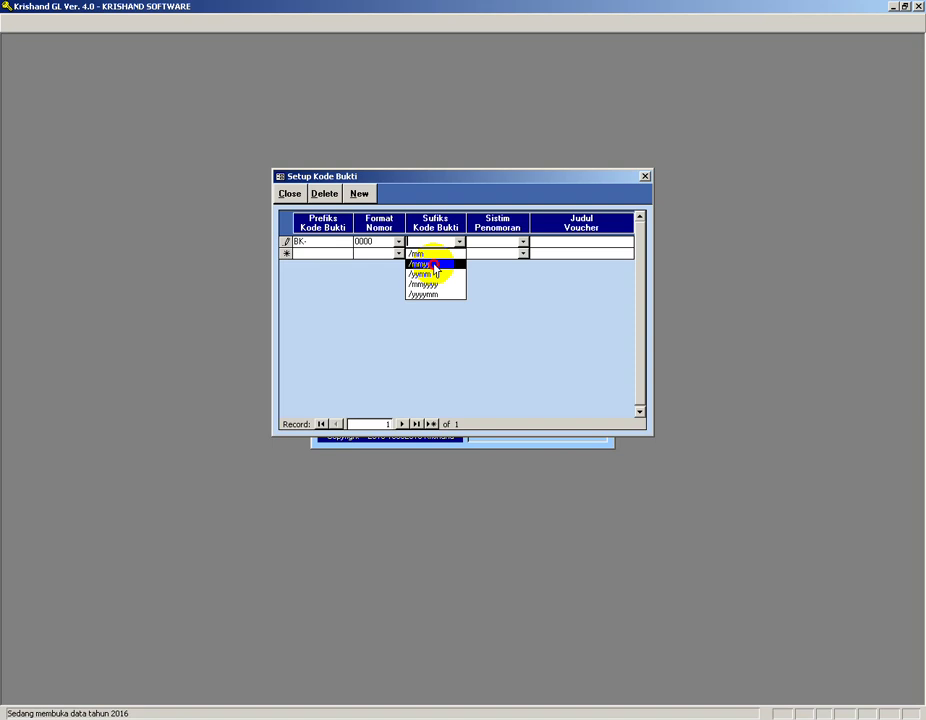
{"action": "left_click", "coordinate": [432, 265]}
Step: Give the BK- voucher code Bulanan numbering and the voucher title Bukti Bank Keluar, and close the setup
{"action": "left_click", "coordinate": [522, 243]}
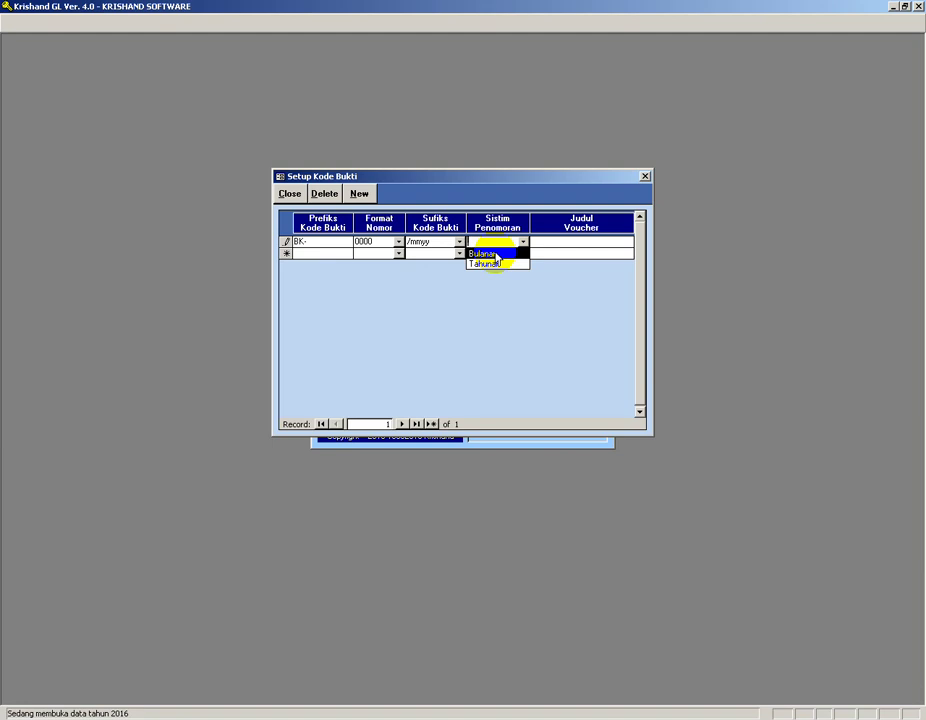
{"action": "left_click", "coordinate": [494, 256]}
{"action": "left_click", "coordinate": [562, 240]}
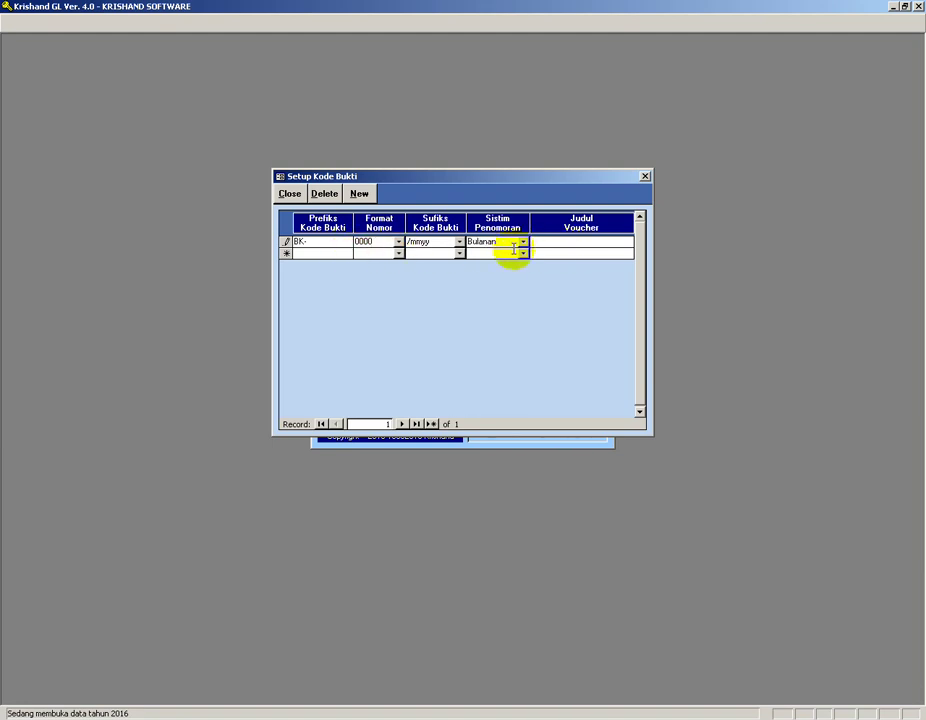
{"action": "type", "text": "Buktiti Bank Keluar"}
{"action": "key", "text": "Escape"}
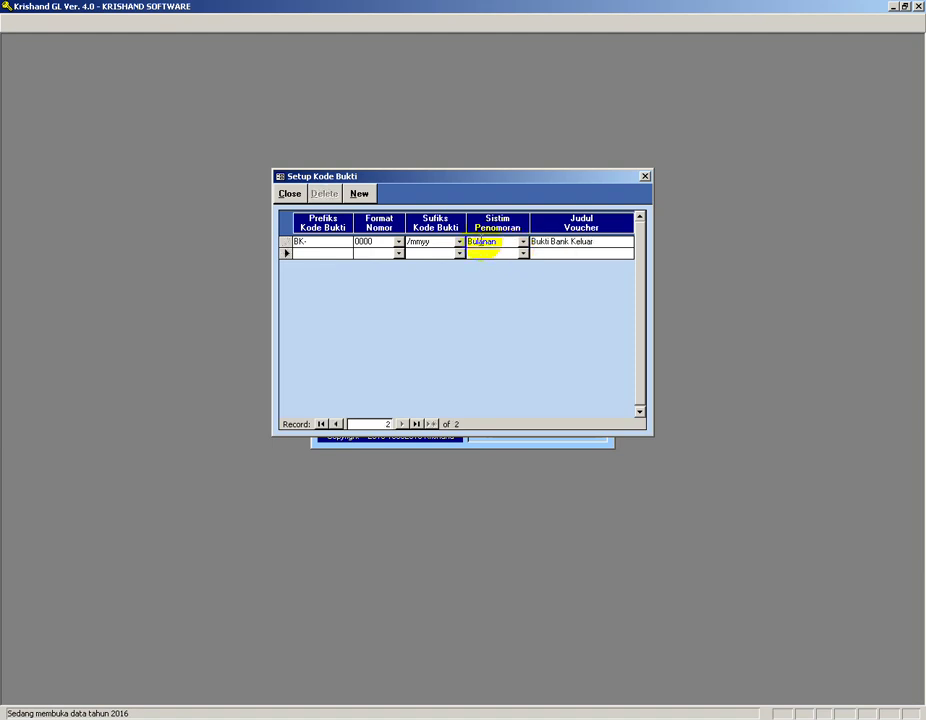
{"action": "left_click", "coordinate": [324, 252]}
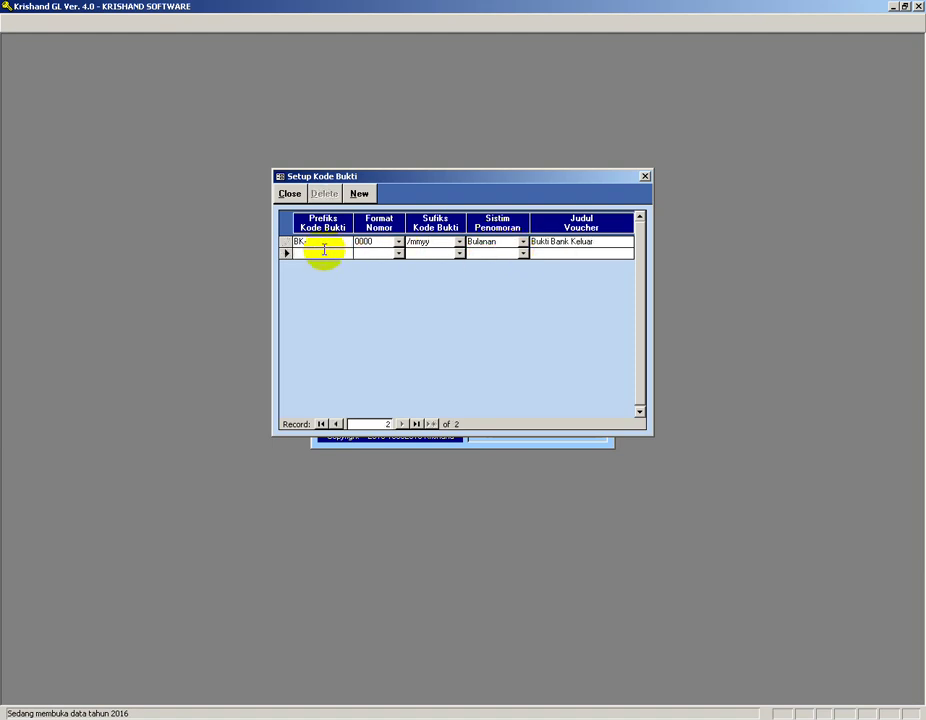
{"action": "left_click", "coordinate": [288, 196]}
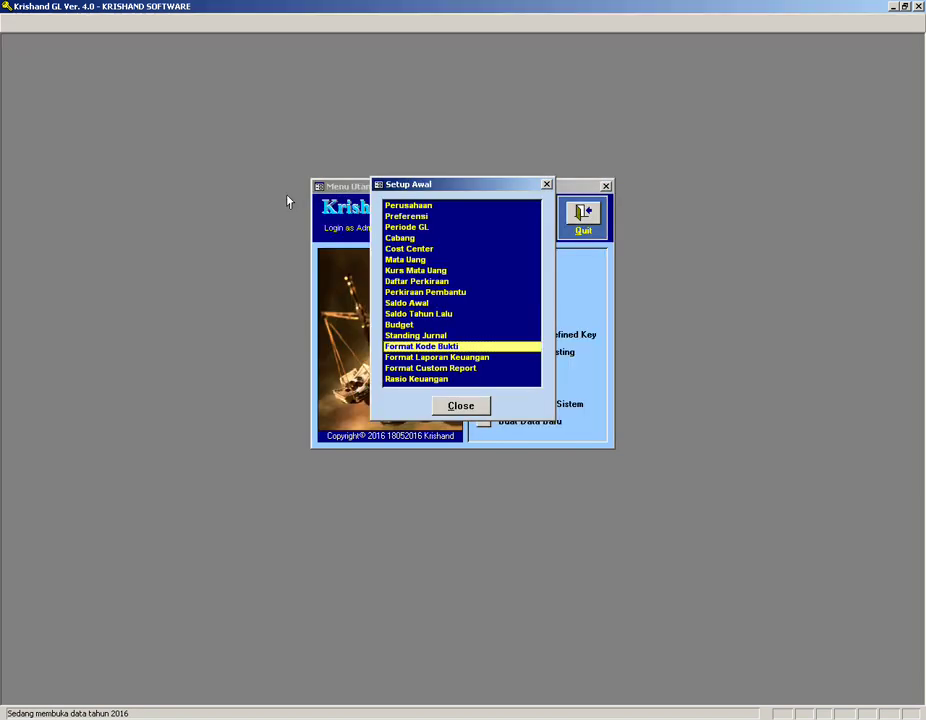
{"action": "left_click", "coordinate": [460, 404]}
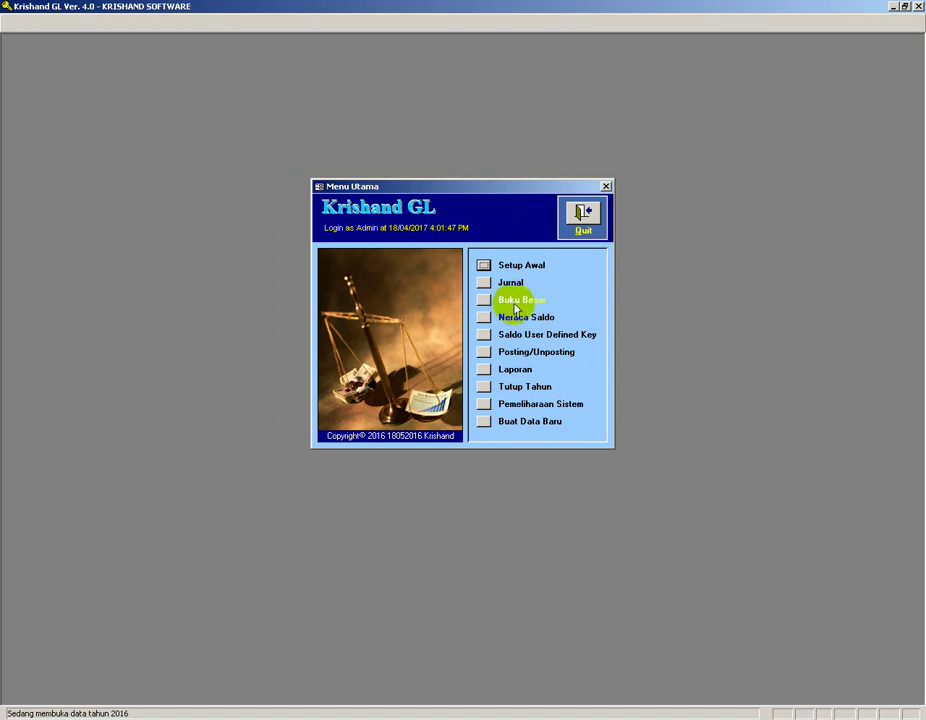
Step: Open the journal transaction form and select period 1, 01/01/2016 to 31/01/2016
{"action": "left_click", "coordinate": [484, 282]}
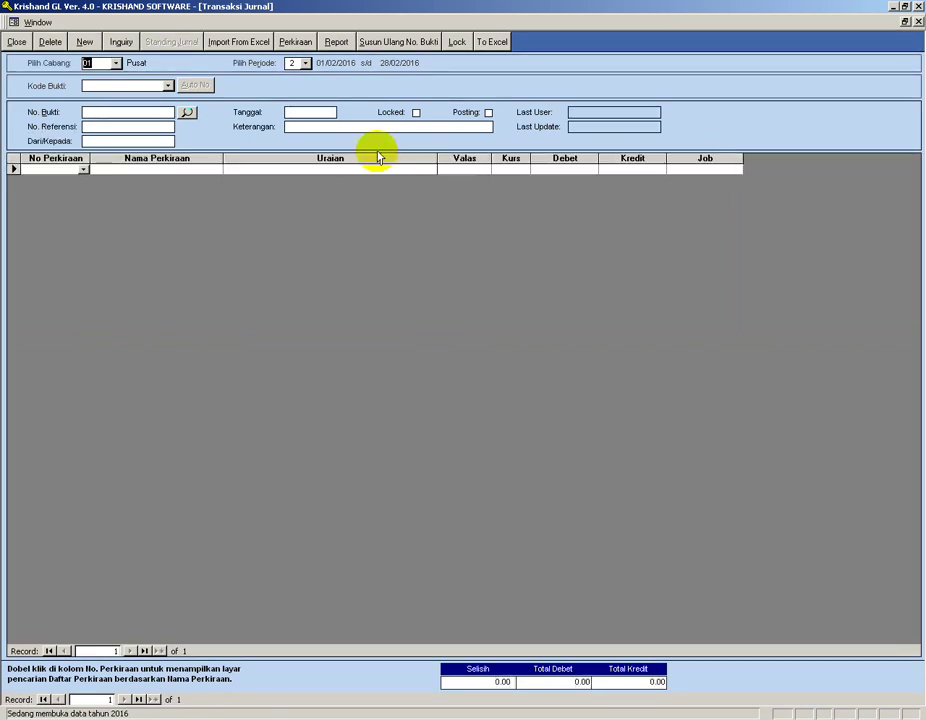
{"action": "left_click", "coordinate": [306, 63]}
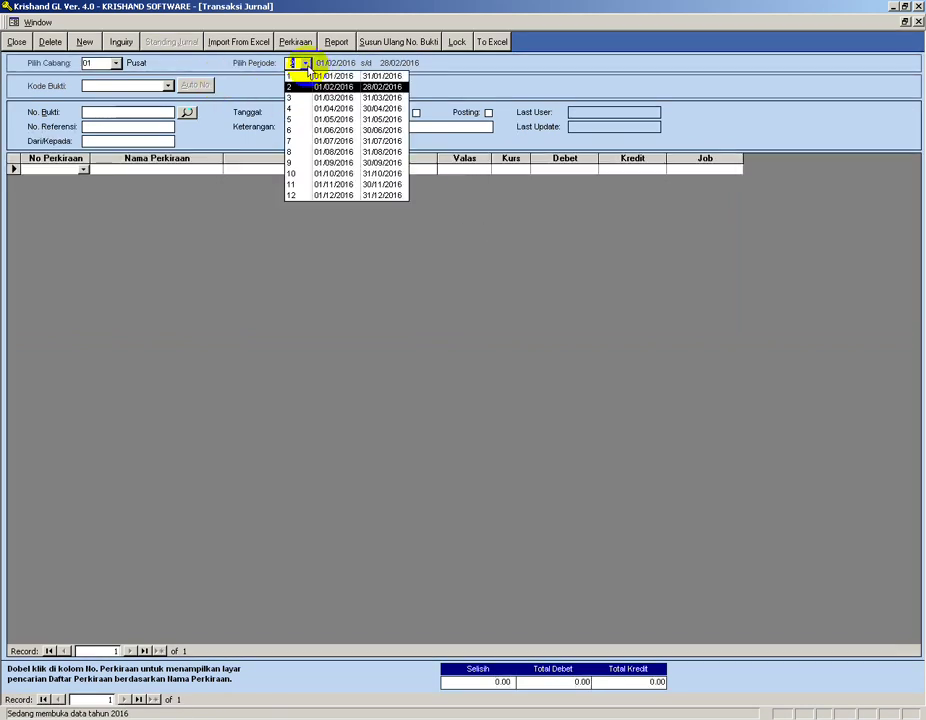
{"action": "left_click", "coordinate": [300, 80]}
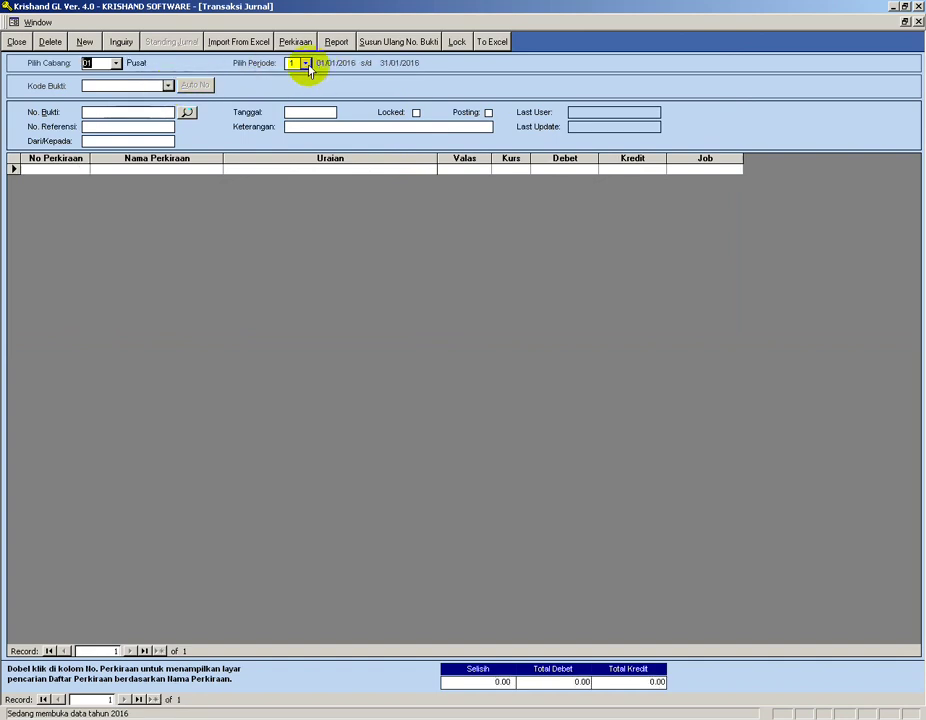
Step: Start a voucher with code BK- and an automatic number, and date it 02/01/2016
{"action": "left_click", "coordinate": [168, 86]}
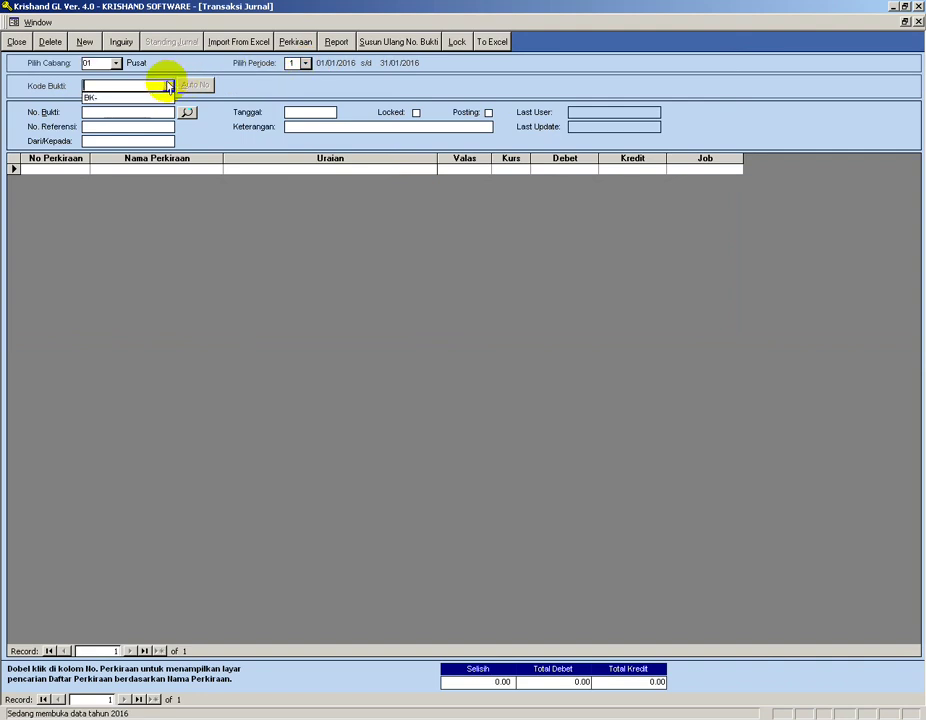
{"action": "left_click", "coordinate": [147, 94]}
{"action": "left_click", "coordinate": [194, 86]}
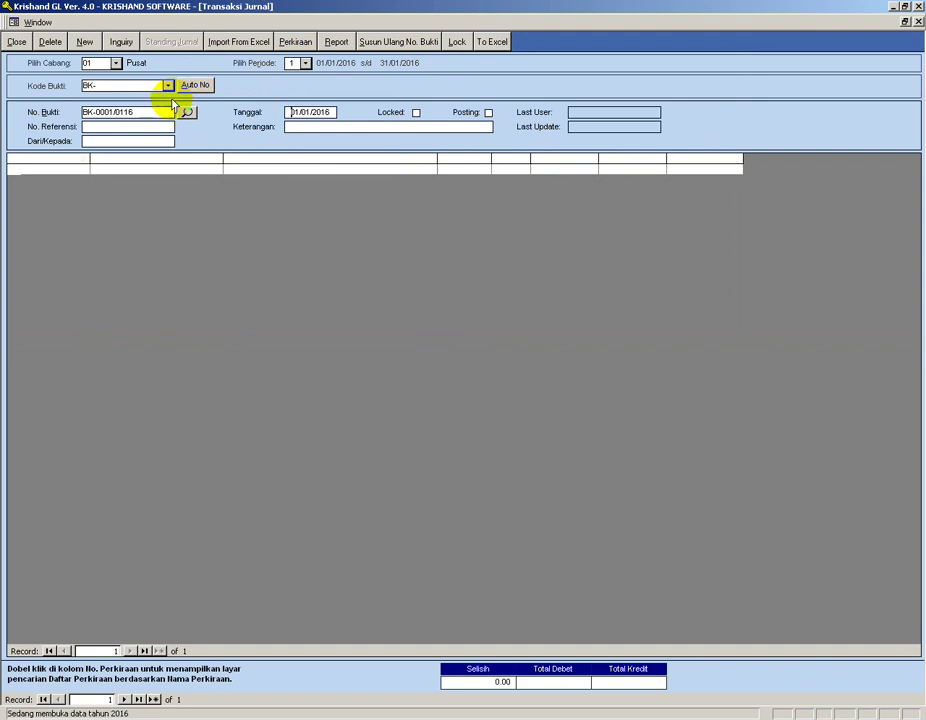
{"action": "left_click", "coordinate": [156, 112]}
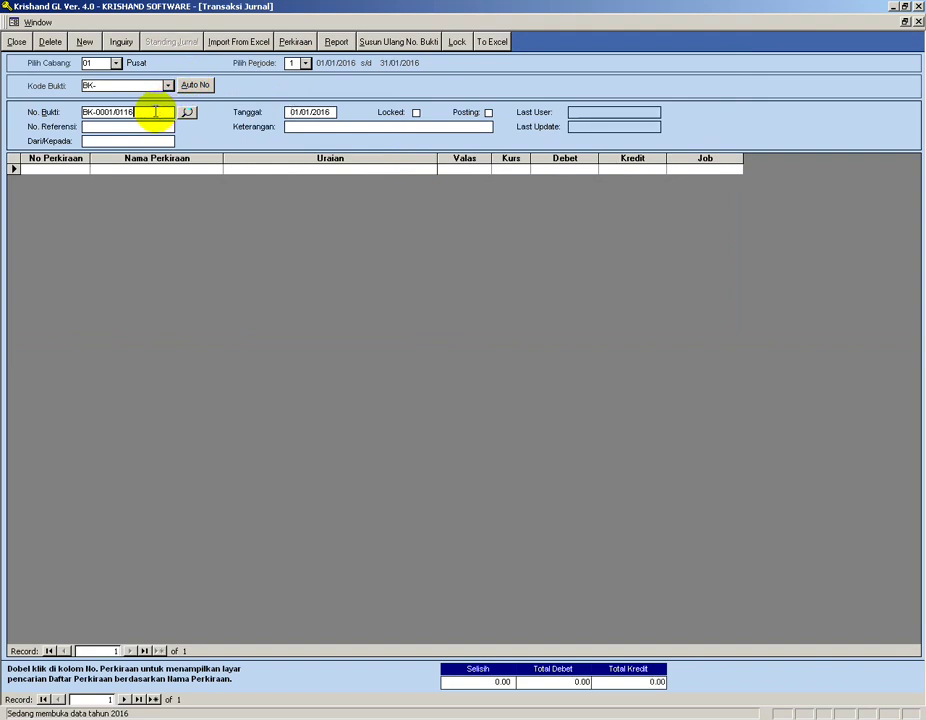
{"action": "left_click", "coordinate": [292, 112]}
{"action": "type", "text": "02"}
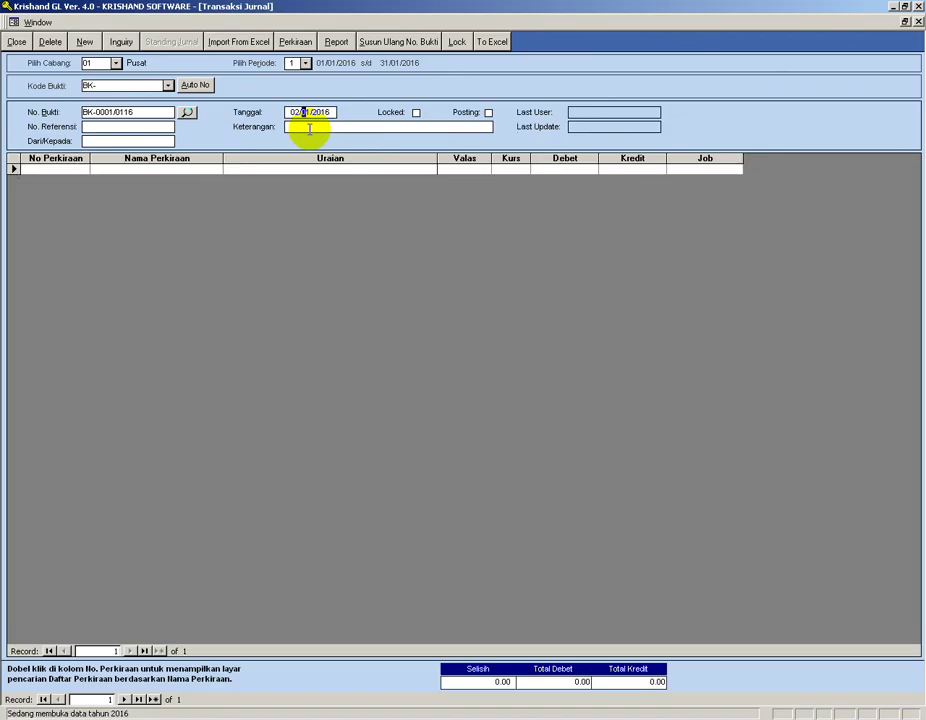
Step: Enter the first journal line for account 5101 Biaya 1 with description Biaya, debit 1,000,000 and Job 1
{"action": "left_click", "coordinate": [62, 169]}
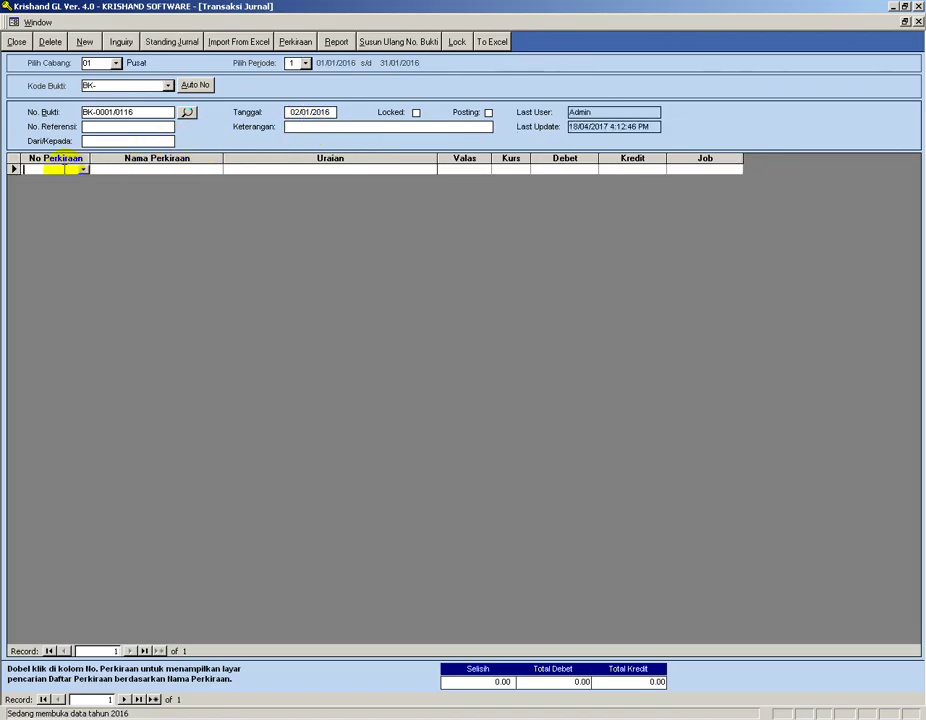
{"action": "left_click", "coordinate": [84, 171]}
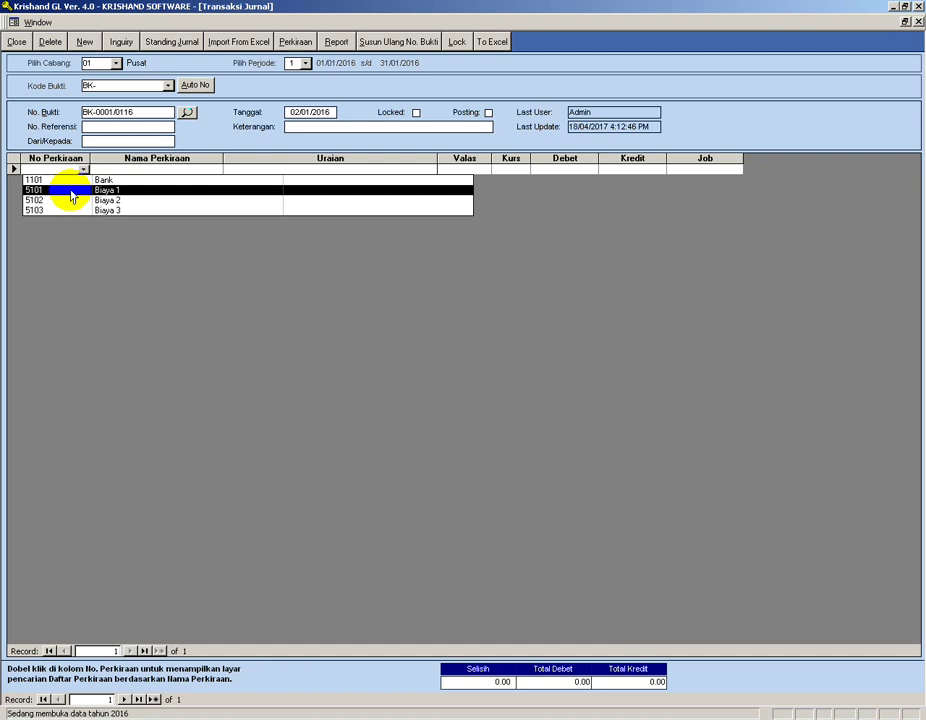
{"action": "left_click", "coordinate": [72, 192]}
{"action": "left_click", "coordinate": [228, 172]}
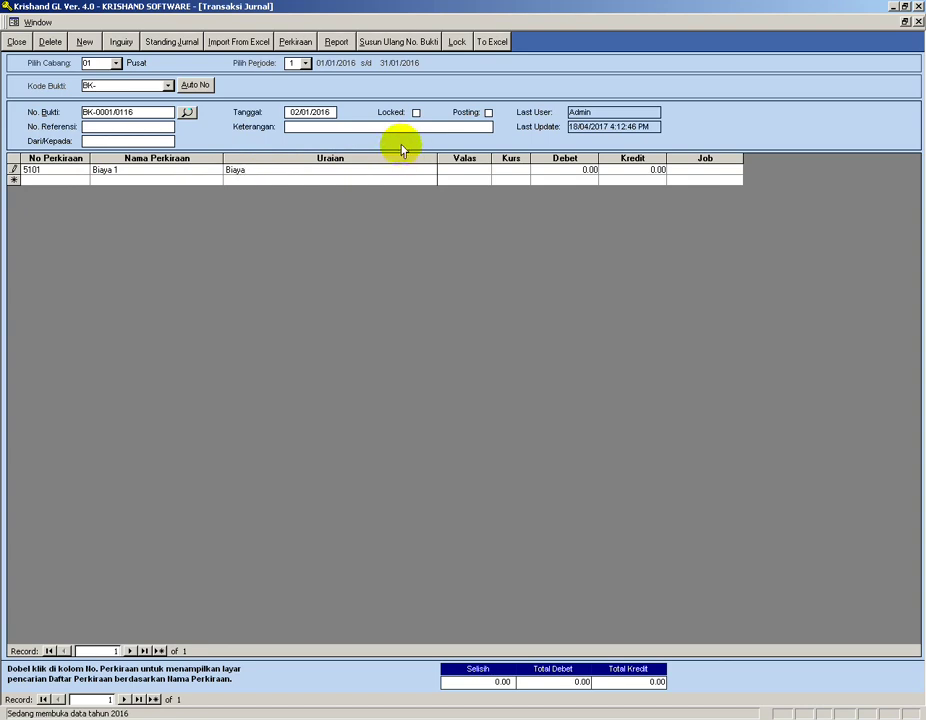
{"action": "left_click", "coordinate": [583, 169]}
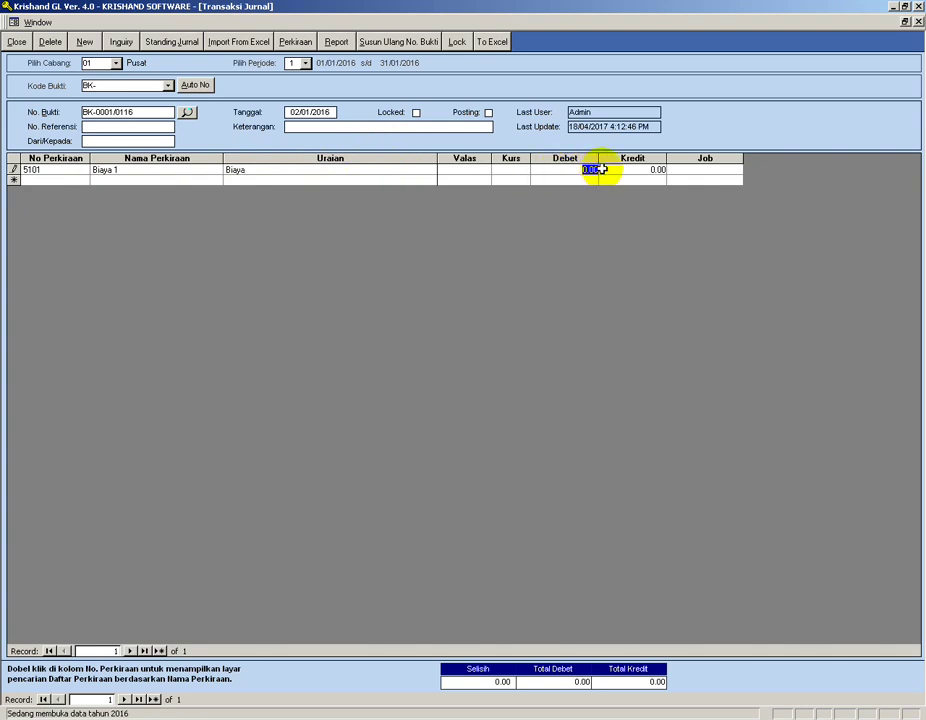
{"action": "type", "text": "1000000"}
{"action": "left_click", "coordinate": [603, 169]}
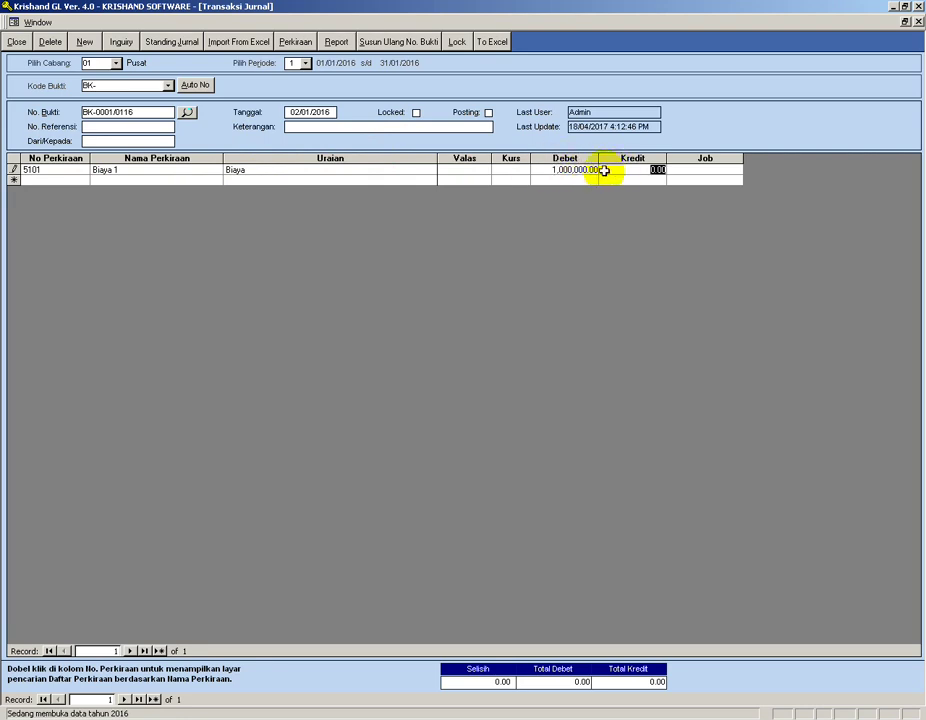
{"action": "left_click", "coordinate": [733, 171]}
{"action": "left_click", "coordinate": [736, 169]}
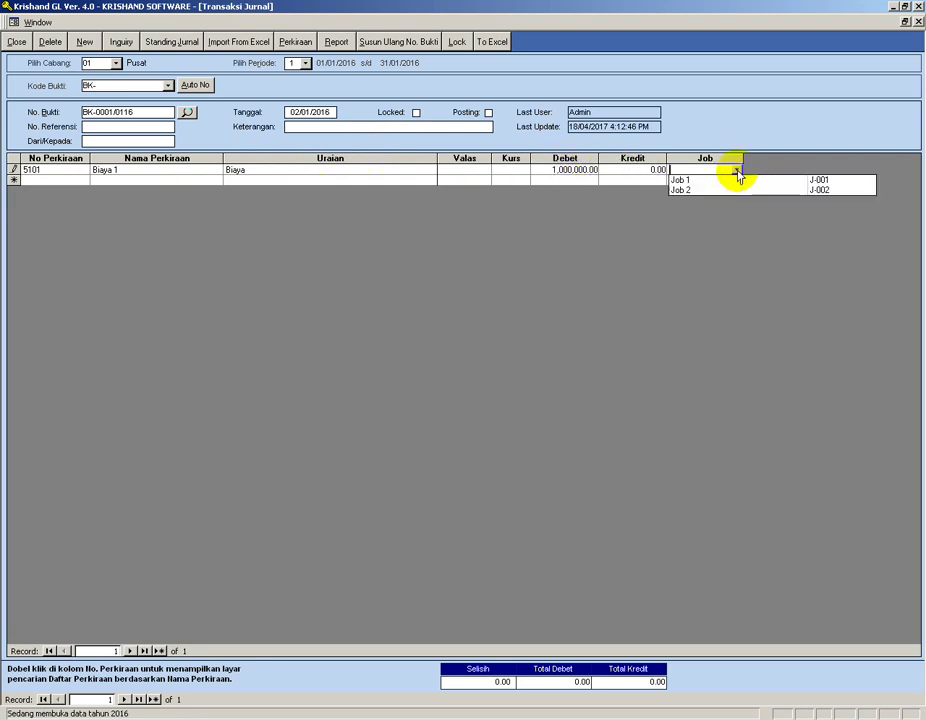
{"action": "left_click", "coordinate": [727, 180]}
Step: Add a second journal line for account 5102 Biaya 2 with description Biaya, debit 1,500,000 and Job 1
{"action": "left_click", "coordinate": [46, 179]}
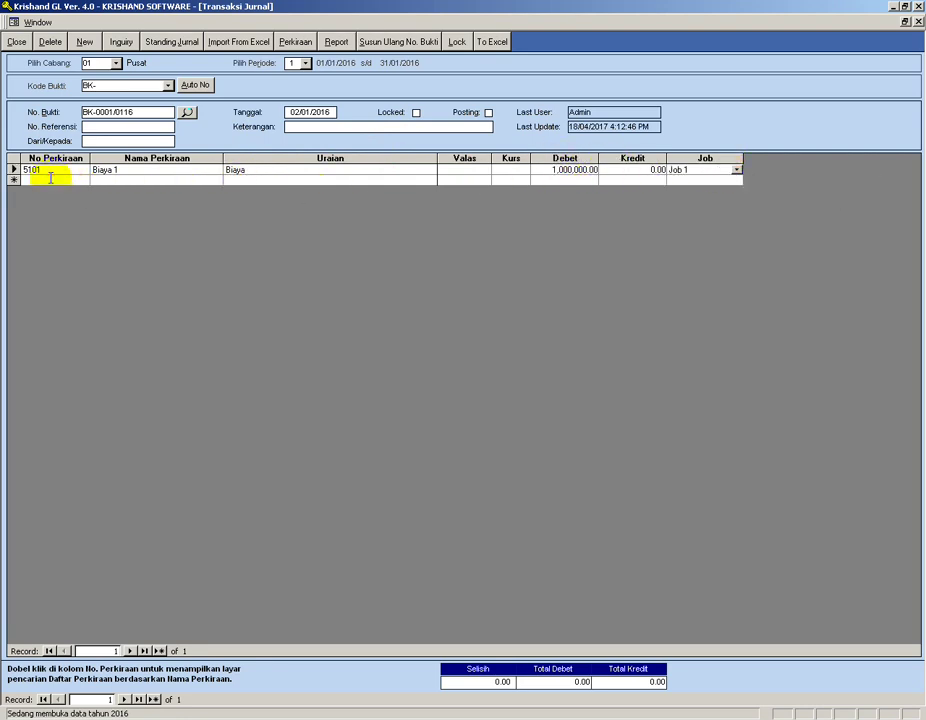
{"action": "type", "text": "5101"}
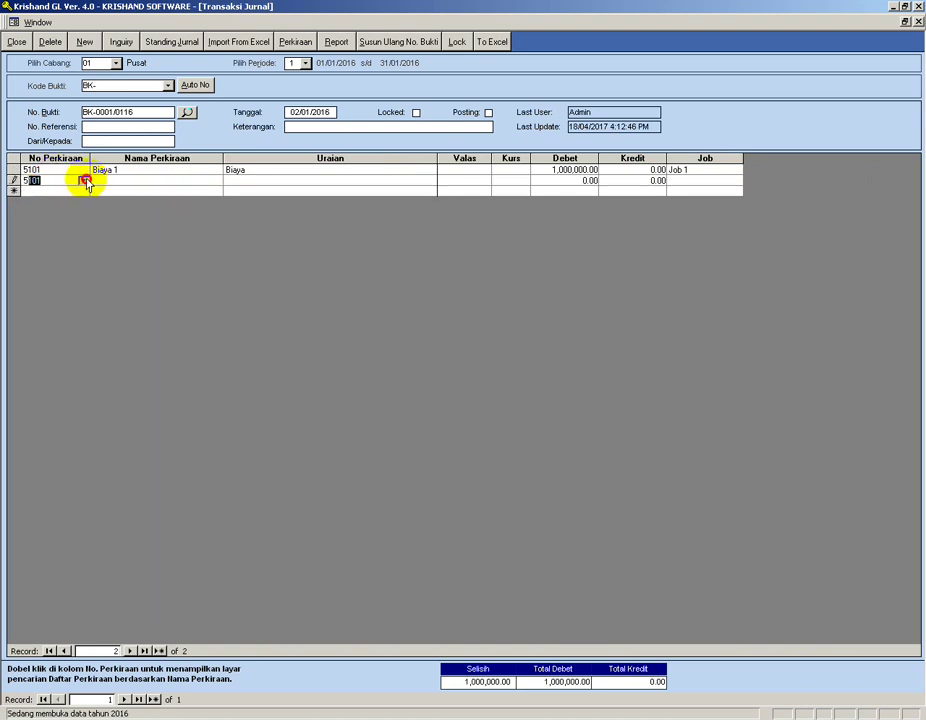
{"action": "left_click", "coordinate": [83, 180]}
{"action": "left_click", "coordinate": [57, 212]}
{"action": "left_click", "coordinate": [236, 180]}
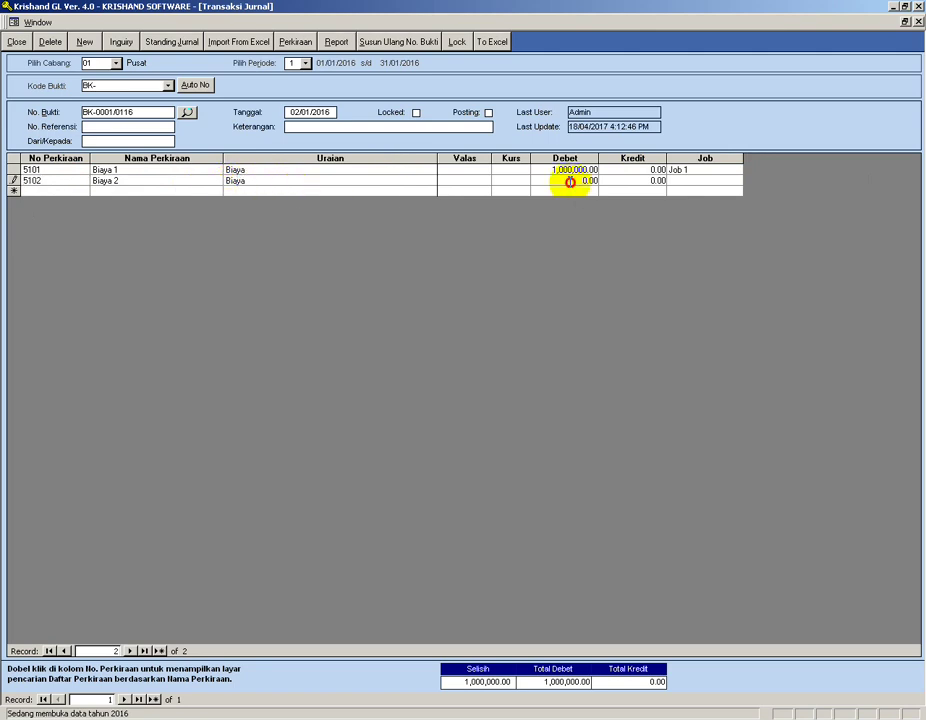
{"action": "left_click", "coordinate": [565, 180]}
{"action": "type", "text": "1,500,000"}
{"action": "left_click", "coordinate": [620, 181]}
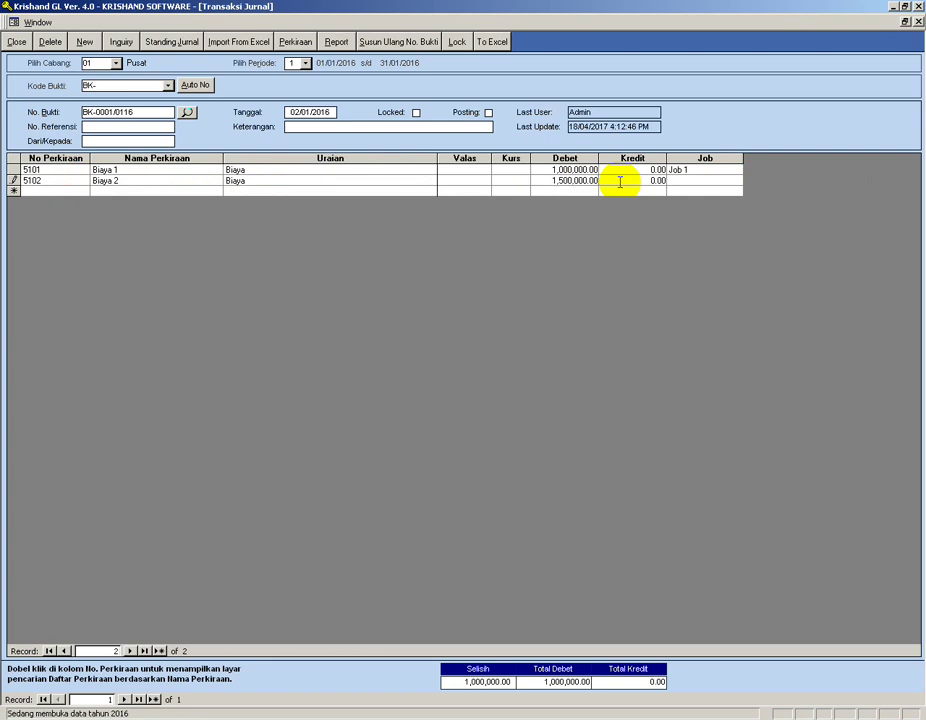
{"action": "left_click", "coordinate": [727, 180]}
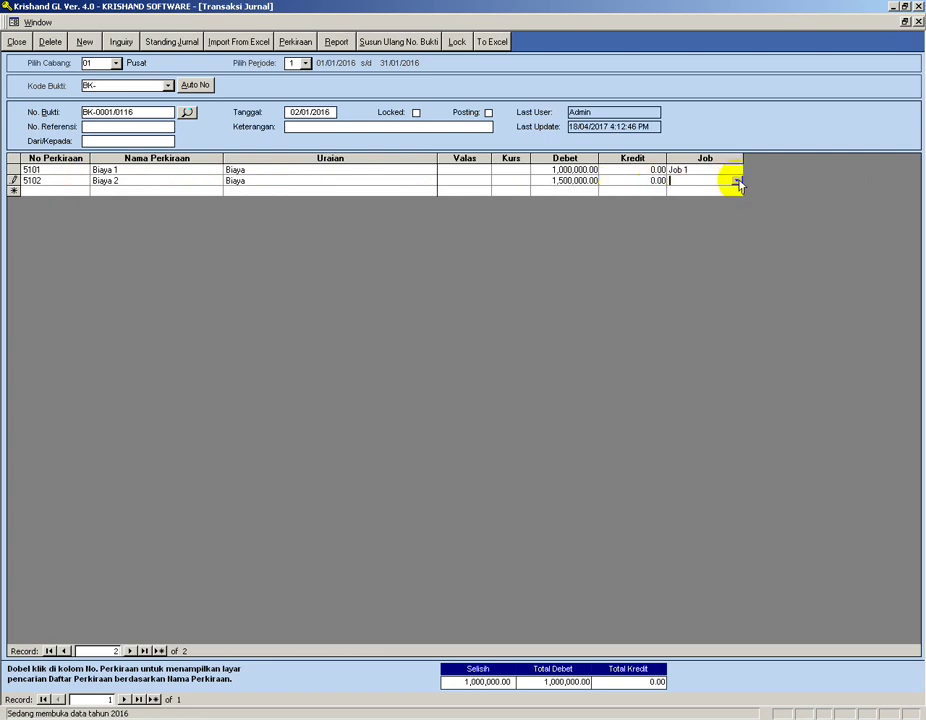
{"action": "left_click", "coordinate": [736, 182]}
{"action": "left_click", "coordinate": [735, 189]}
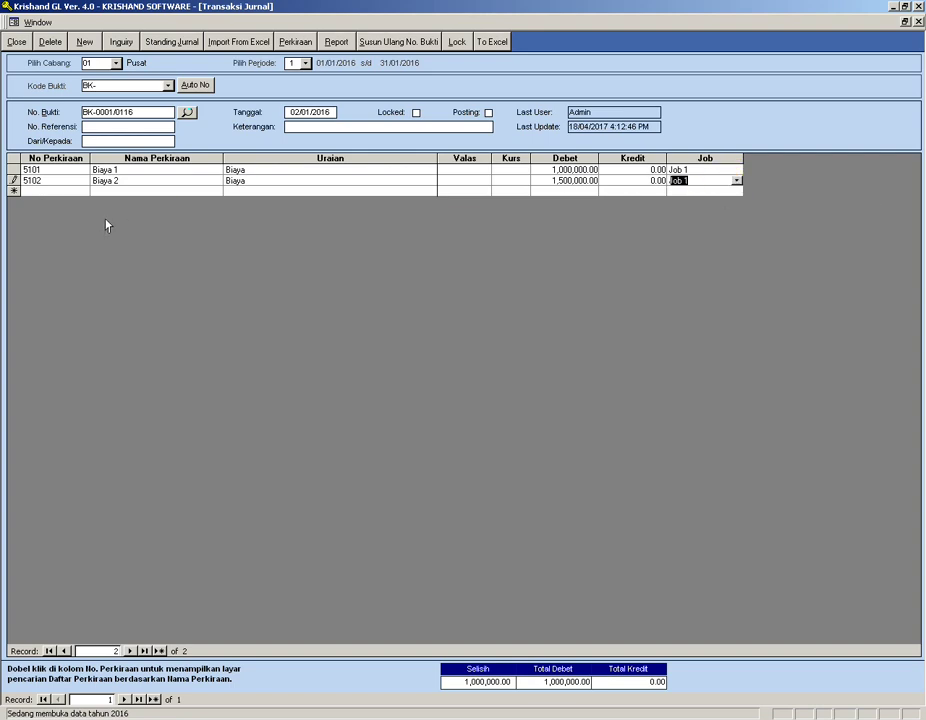
Step: Add a third journal line for account 5103 Biaya 3 with description Biaya, debit 2,000,000 and Job 1
{"action": "left_click", "coordinate": [54, 192]}
{"action": "type", "text": "510"}
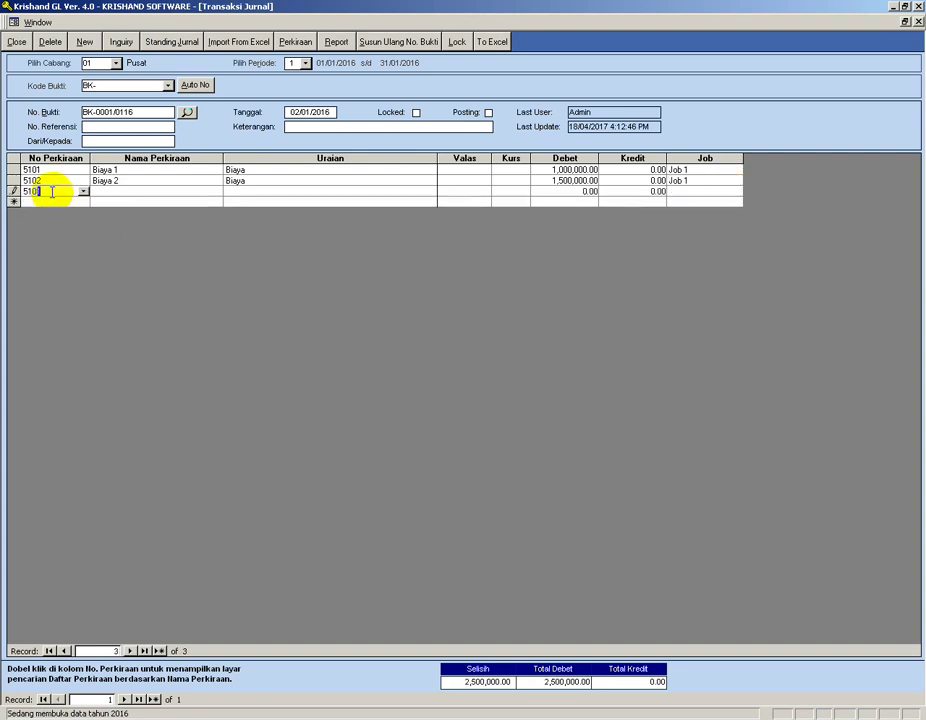
{"action": "type", "text": "3"}
{"action": "key", "text": "Return"}
{"action": "key", "text": "Return"}
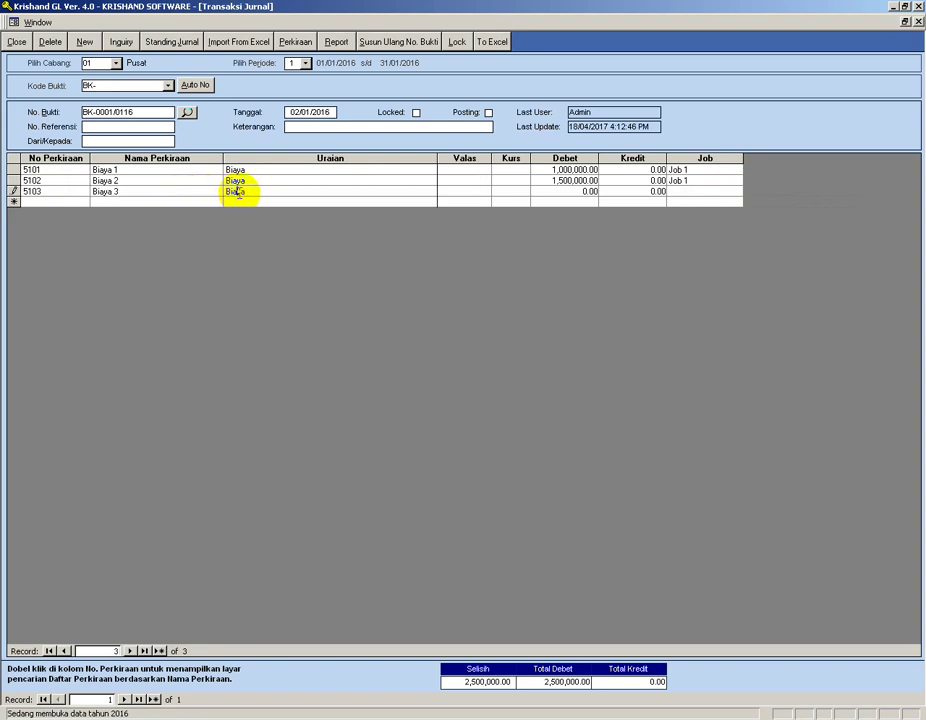
{"action": "key", "text": "Return"}
{"action": "key", "text": "Return"}
{"action": "key", "text": "Return"}
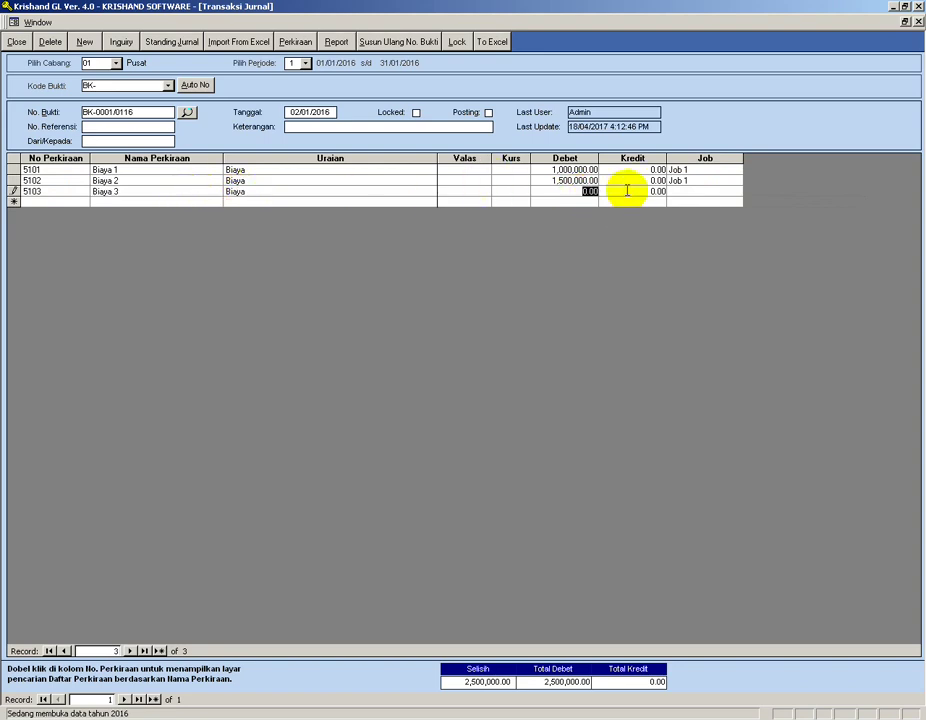
{"action": "type", "text": "2000000"}
{"action": "key", "text": "Return"}
{"action": "left_click", "coordinate": [736, 192]}
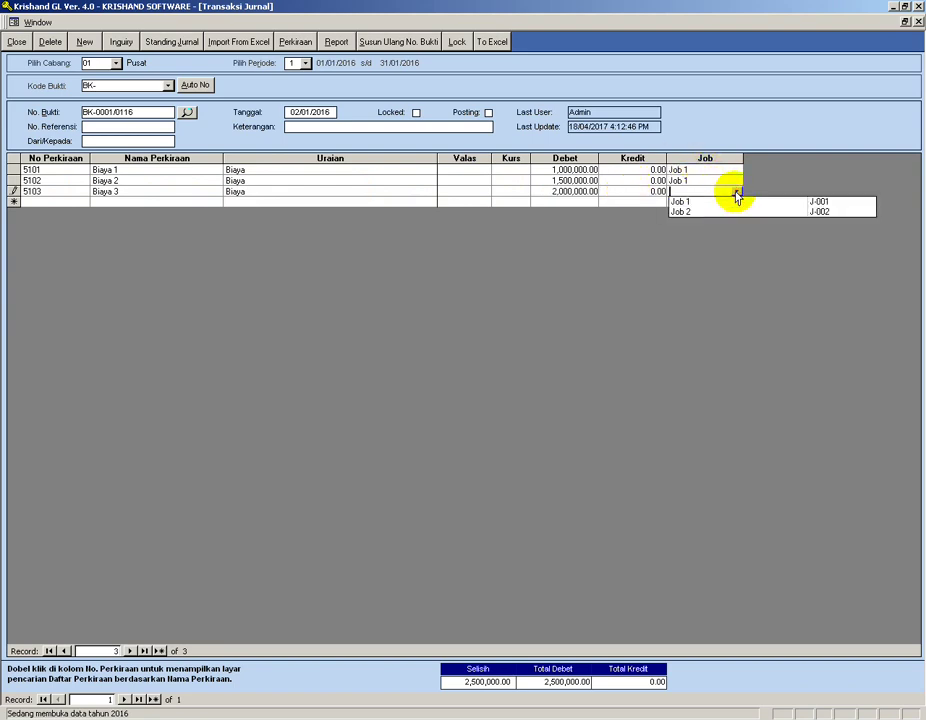
{"action": "left_click", "coordinate": [672, 202]}
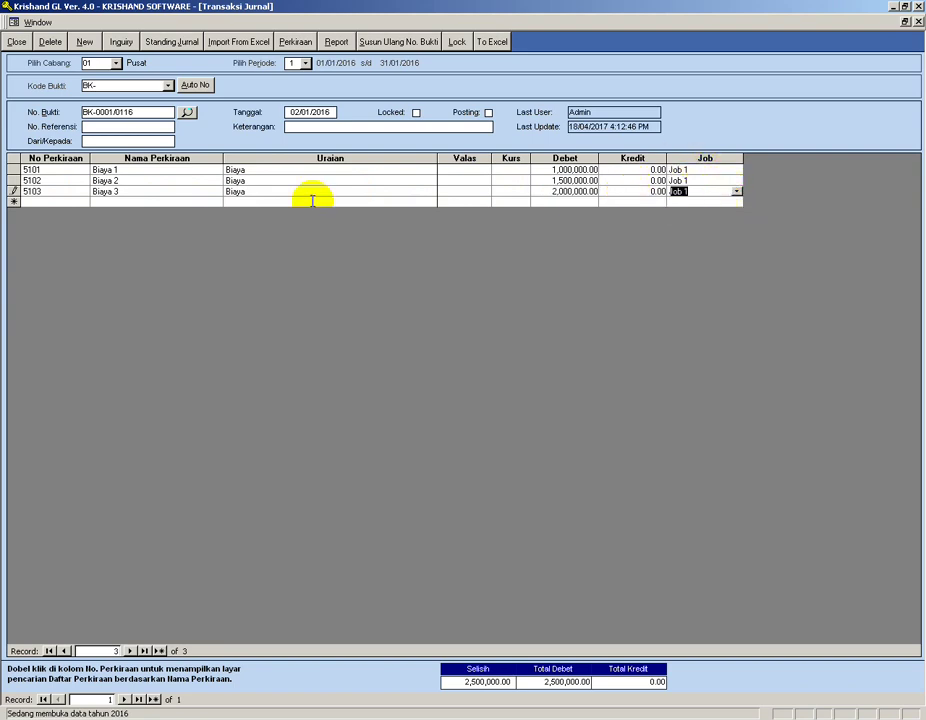
Step: Try to generate another automatic voucher number while the journal is unbalanced, and choose to stay in the journal lines
{"action": "left_click", "coordinate": [49, 203]}
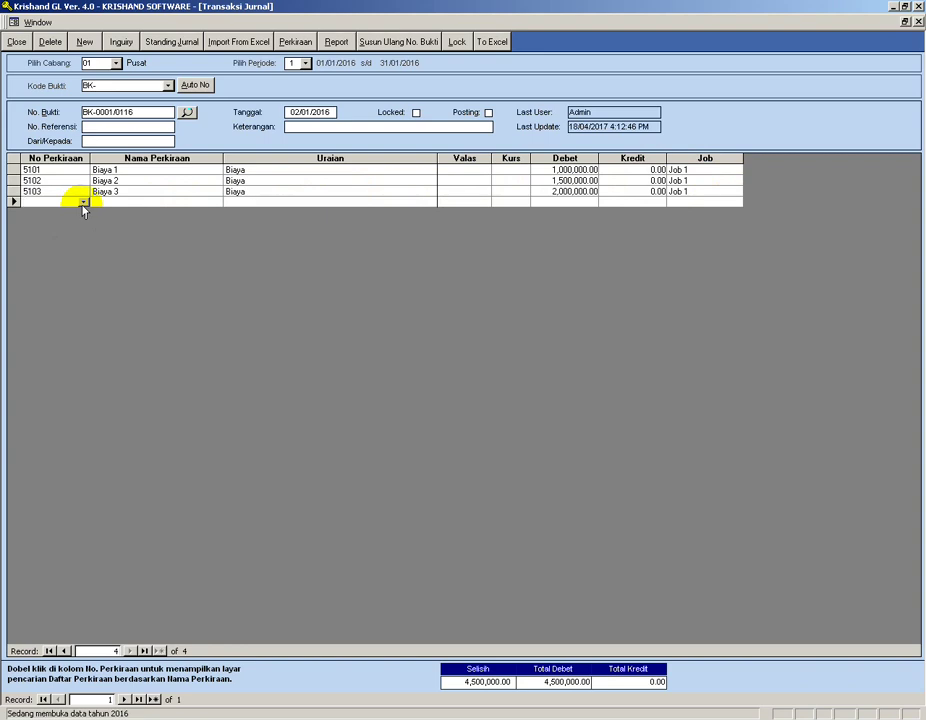
{"action": "left_click", "coordinate": [199, 86]}
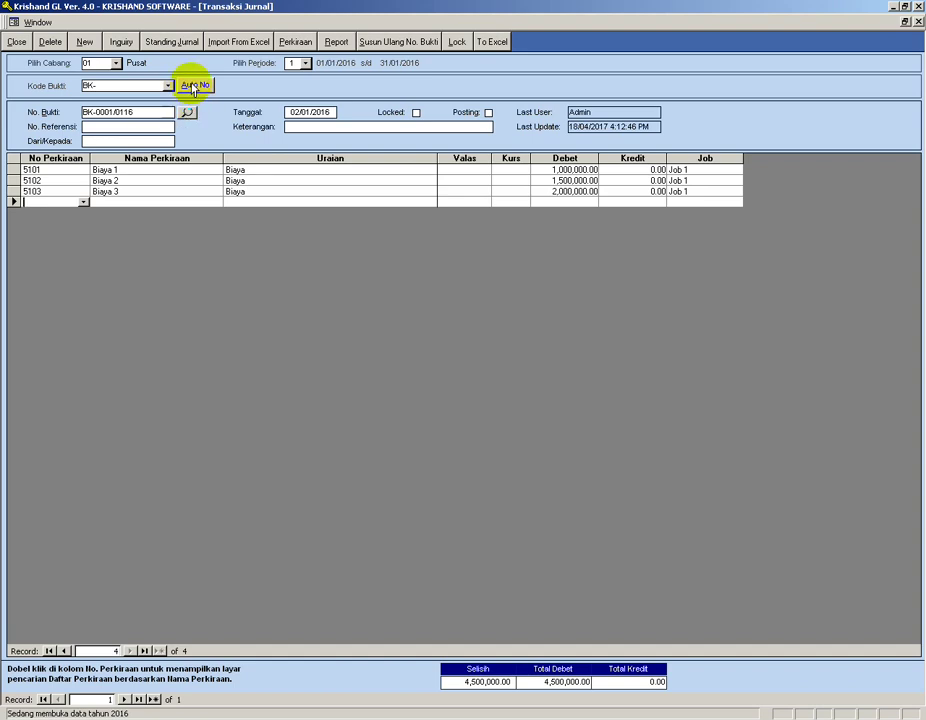
{"action": "left_click", "coordinate": [193, 86]}
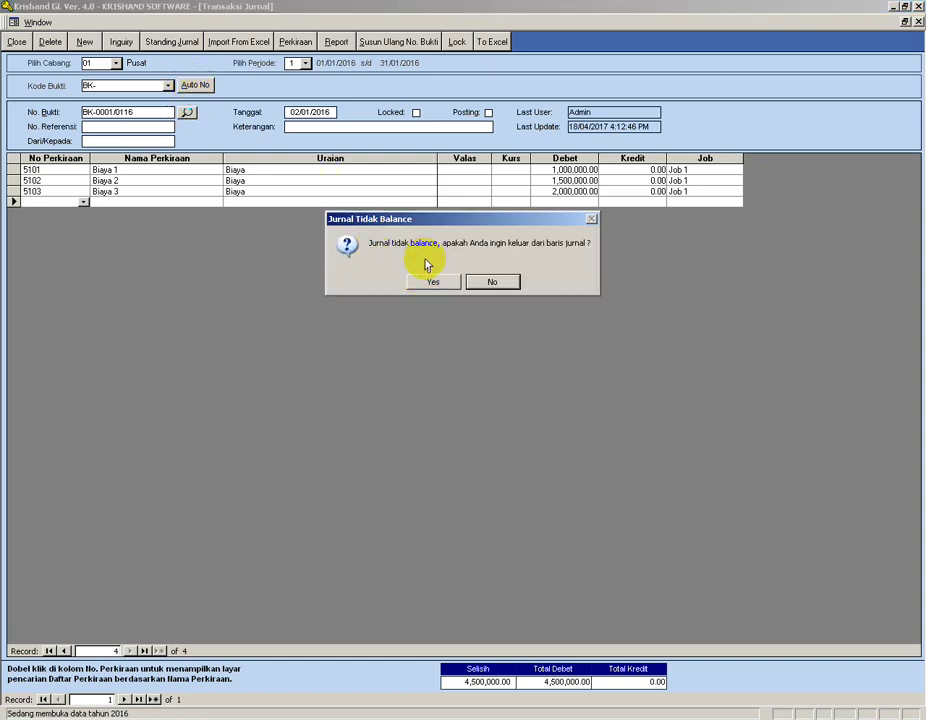
{"action": "left_click", "coordinate": [492, 281]}
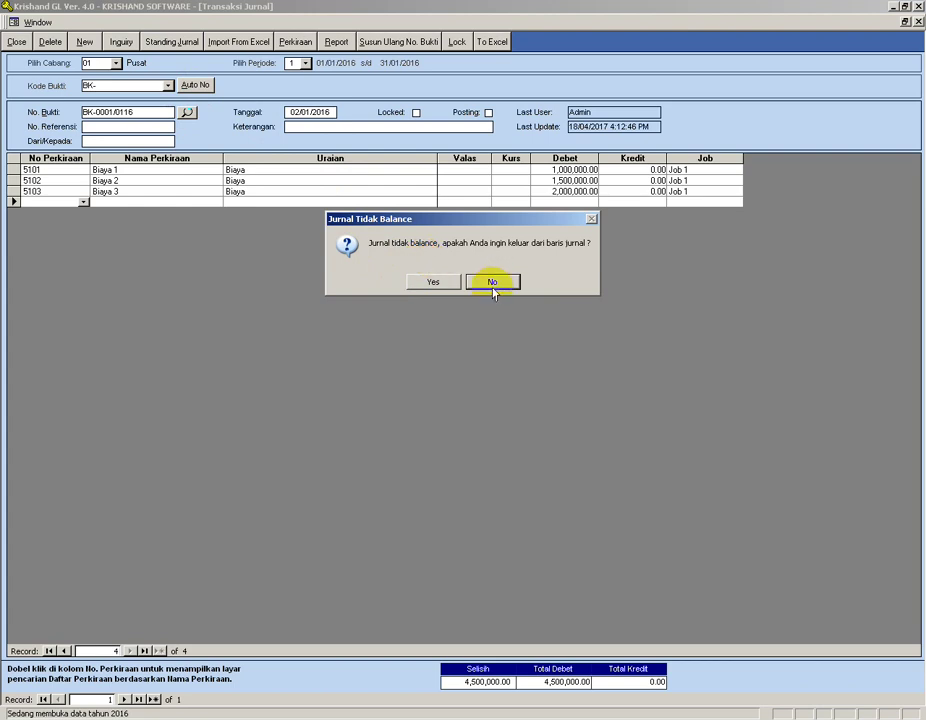
Step: Add a balancing line for account 1101 Bank with description Biaya and credit 4,500,000, without a job, and select that line
{"action": "left_click", "coordinate": [84, 203]}
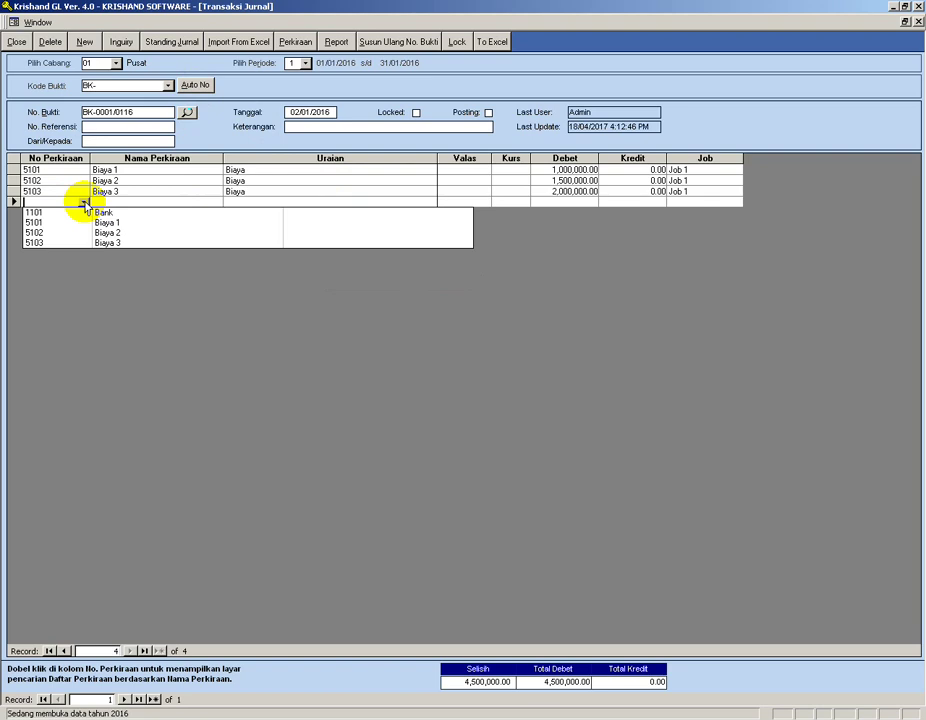
{"action": "left_click", "coordinate": [67, 212]}
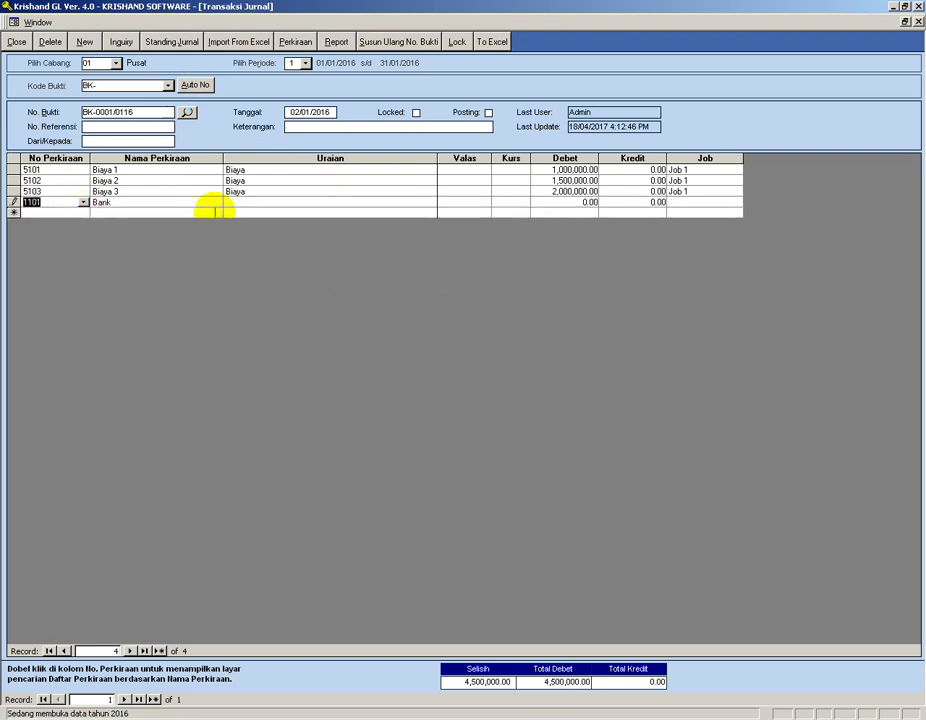
{"action": "left_click", "coordinate": [564, 205]}
{"action": "double_click", "coordinate": [564, 205]}
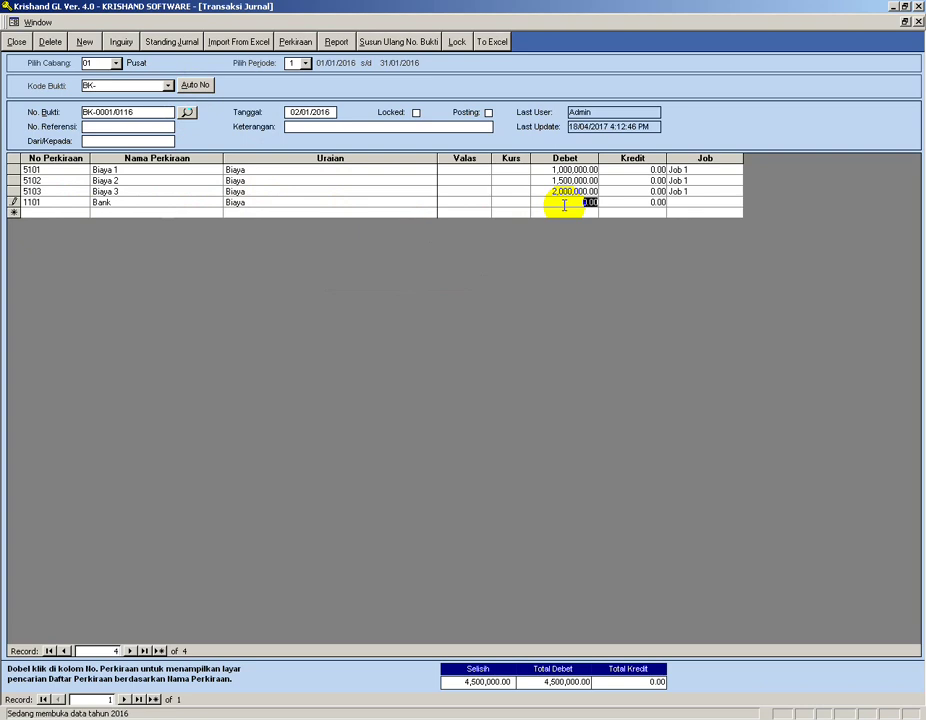
{"action": "key", "text": "Tab"}
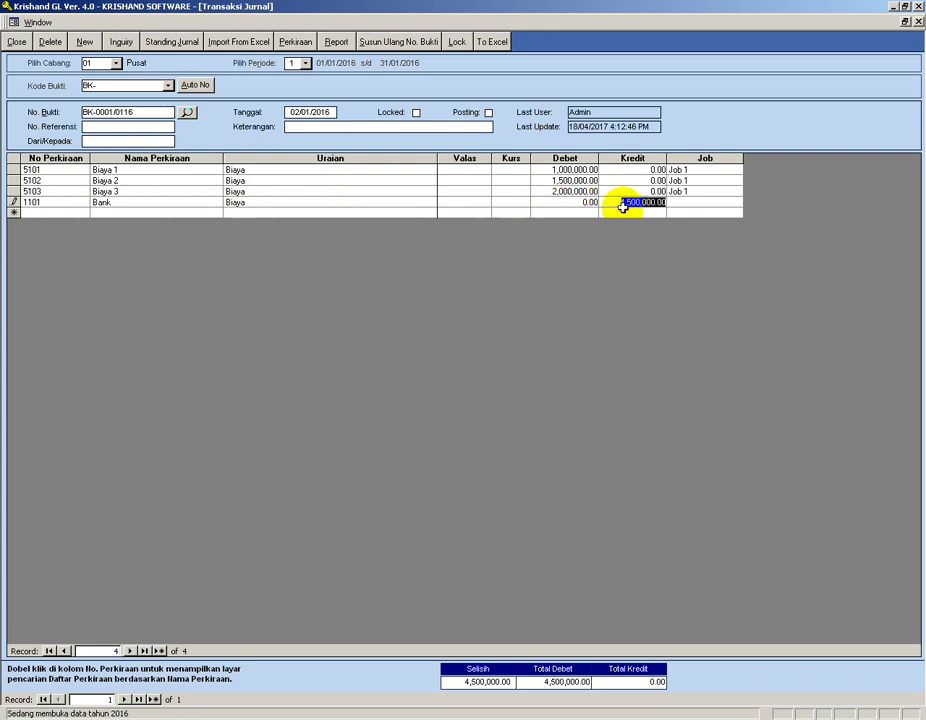
{"action": "left_click", "coordinate": [617, 211]}
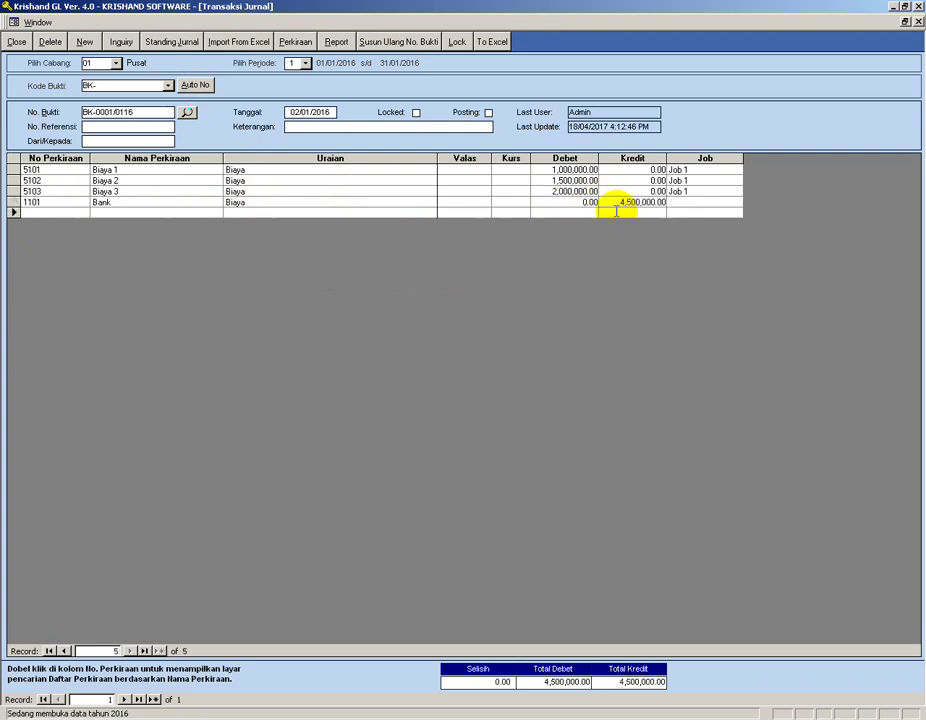
{"action": "left_click", "coordinate": [672, 202]}
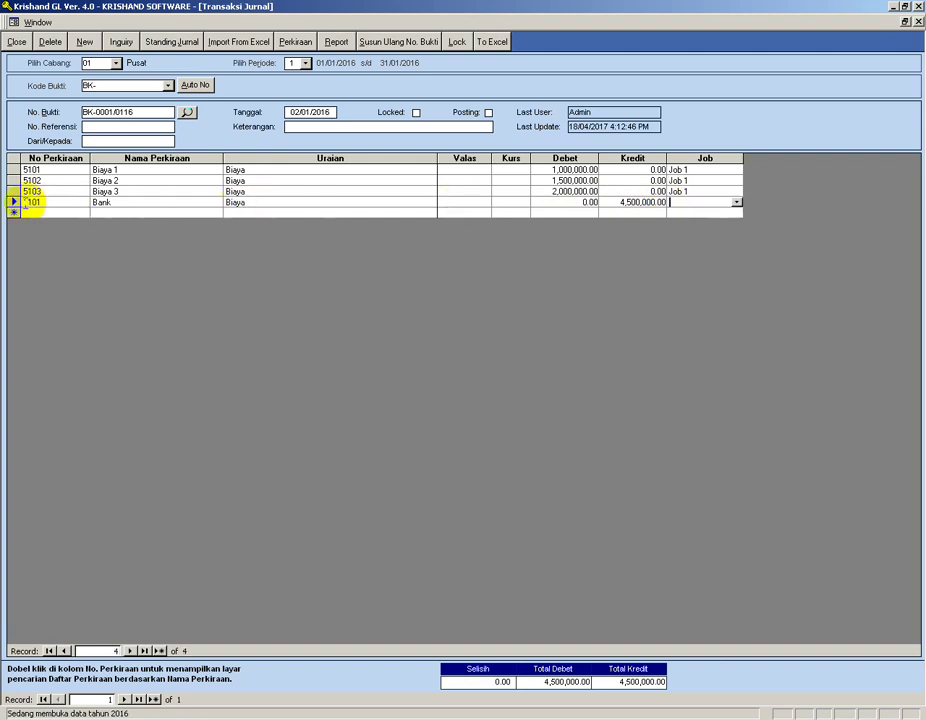
{"action": "left_click", "coordinate": [14, 203]}
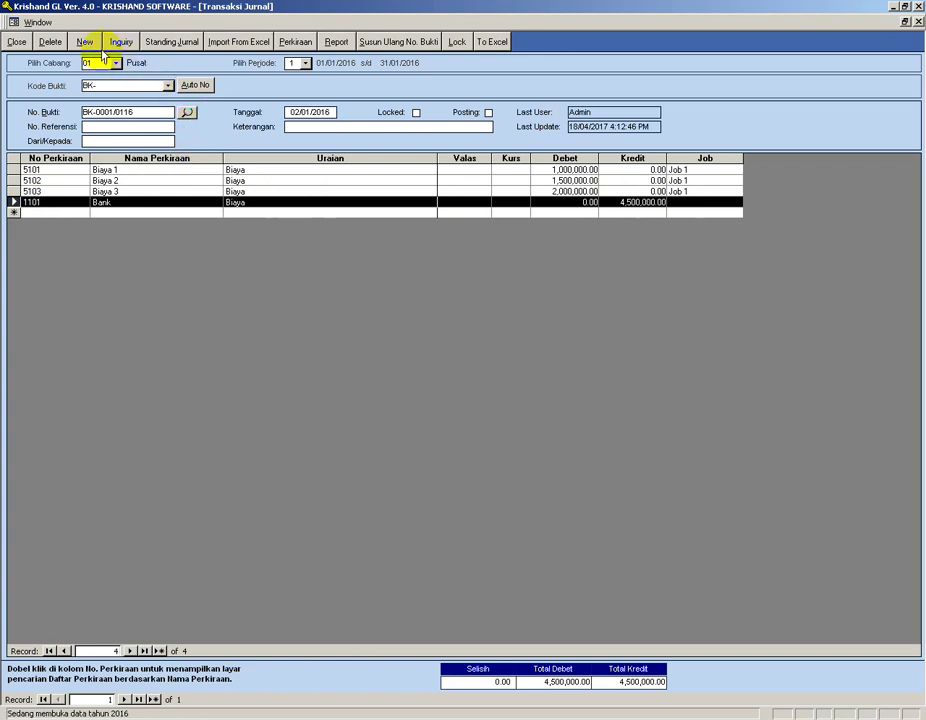
Step: Start another BK- voucher for branch 01 with an automatically generated voucher number
{"action": "left_click", "coordinate": [184, 181]}
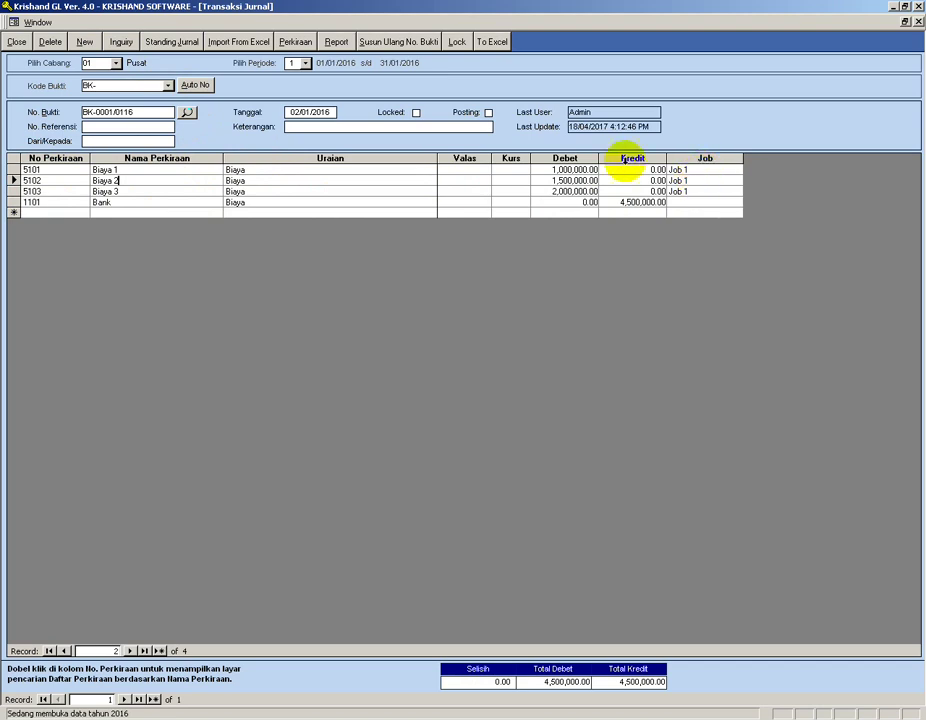
{"action": "left_click", "coordinate": [195, 86]}
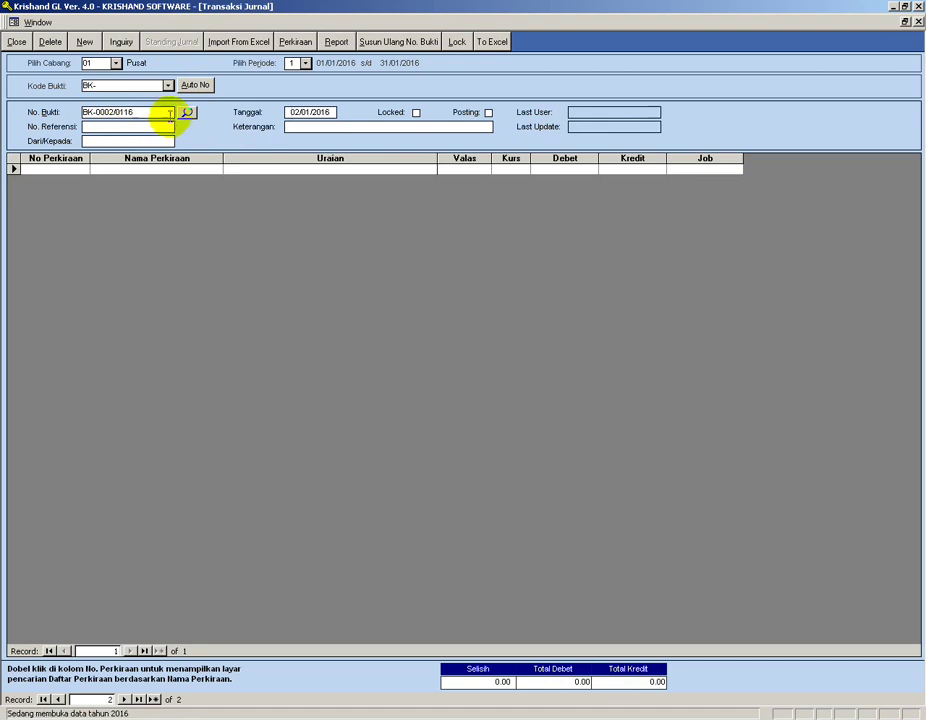
{"action": "left_click", "coordinate": [72, 168]}
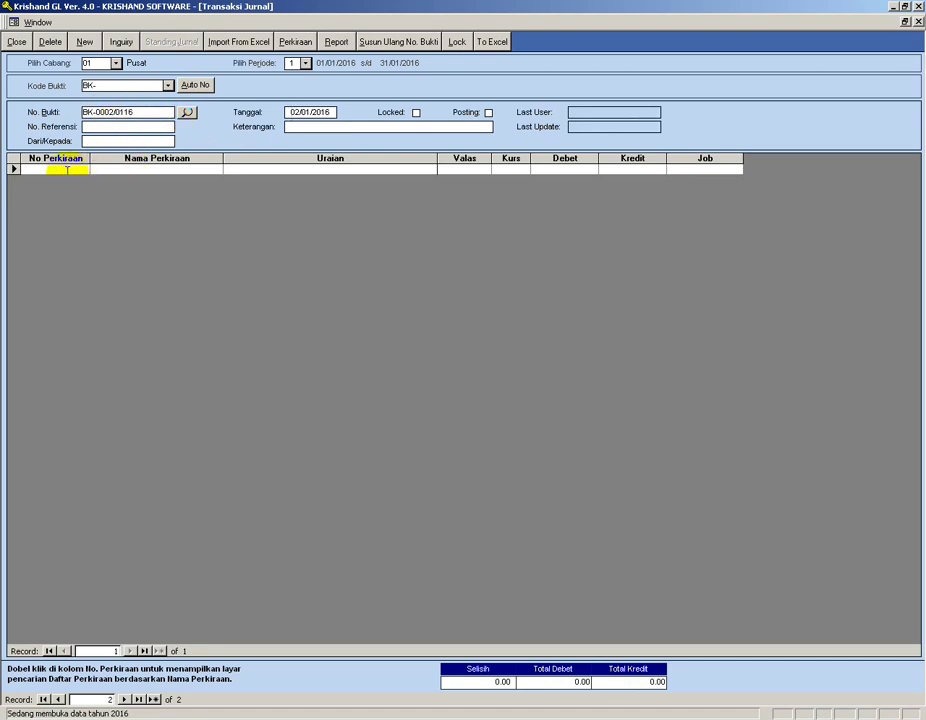
Step: Add the first journal line for account 5101 Biaya 1 with description BIaya, debit 3,000,000 and Job 2
{"action": "left_click", "coordinate": [85, 170]}
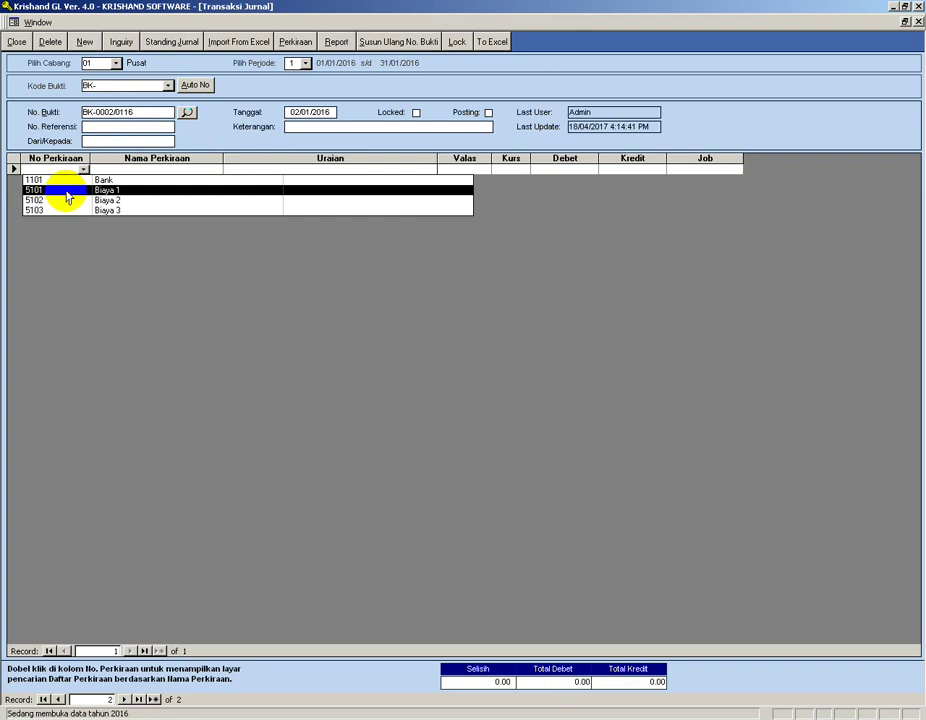
{"action": "left_click", "coordinate": [67, 194]}
{"action": "left_click", "coordinate": [262, 169]}
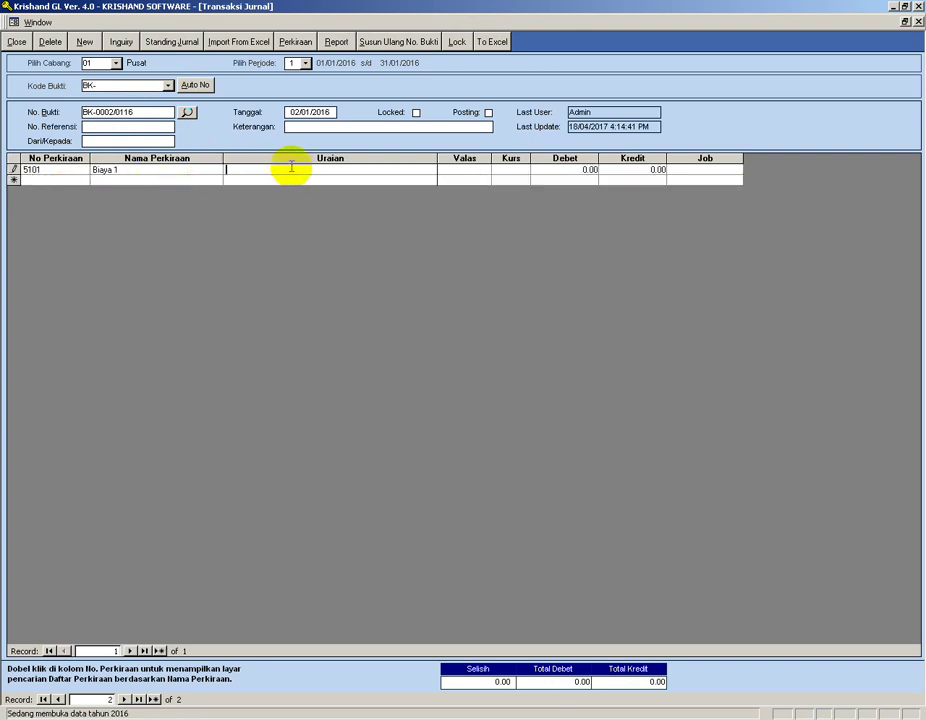
{"action": "type", "text": "Blaya"}
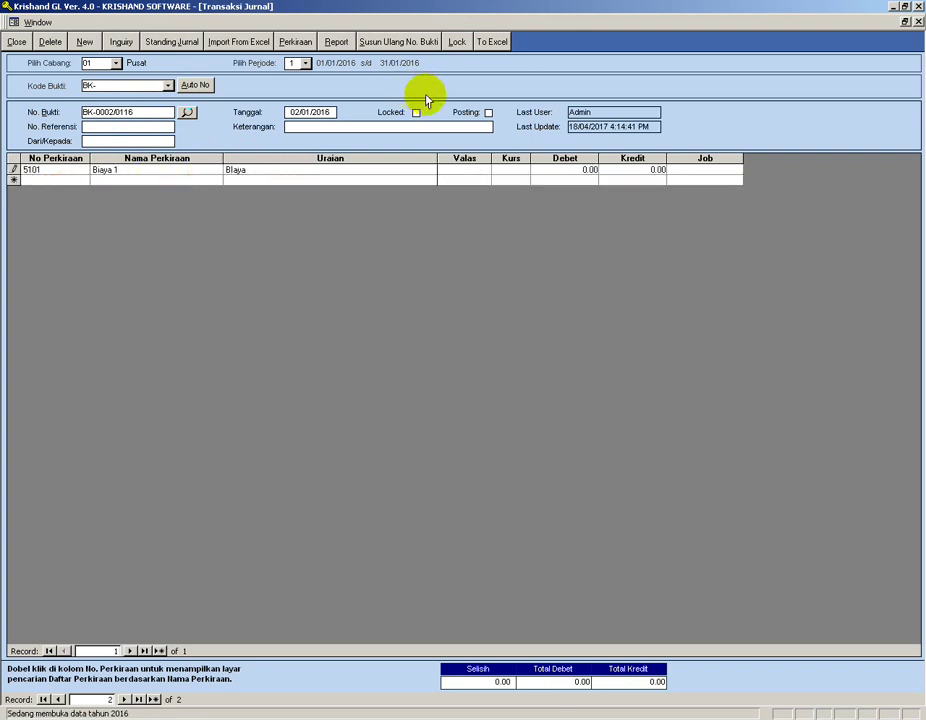
{"action": "left_click", "coordinate": [563, 170]}
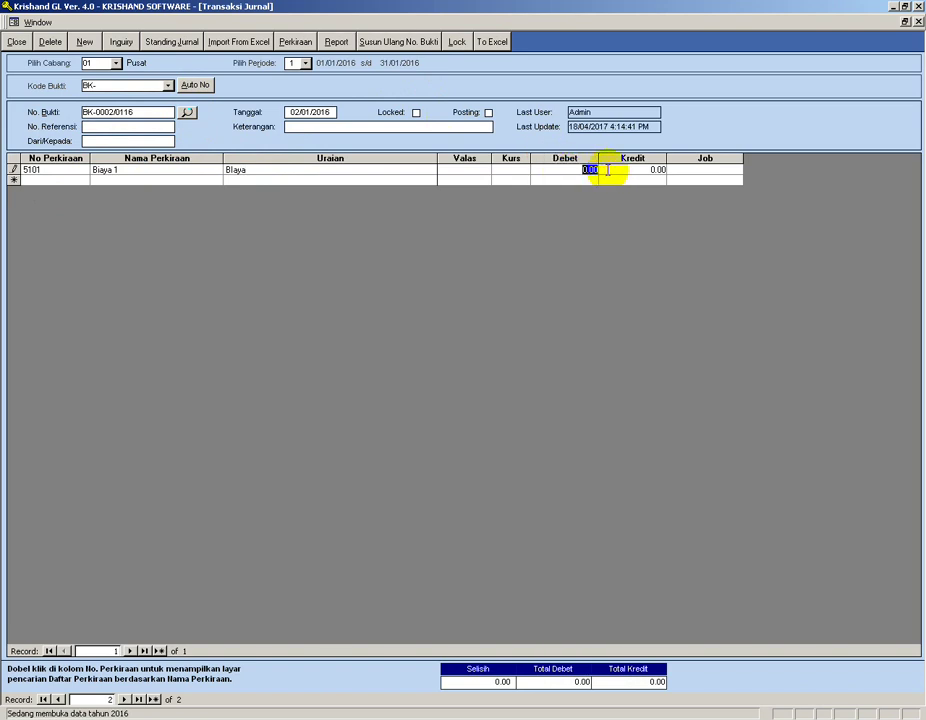
{"action": "type", "text": "3000000"}
{"action": "key", "text": "Tab"}
{"action": "left_click", "coordinate": [730, 169]}
{"action": "left_click", "coordinate": [736, 170]}
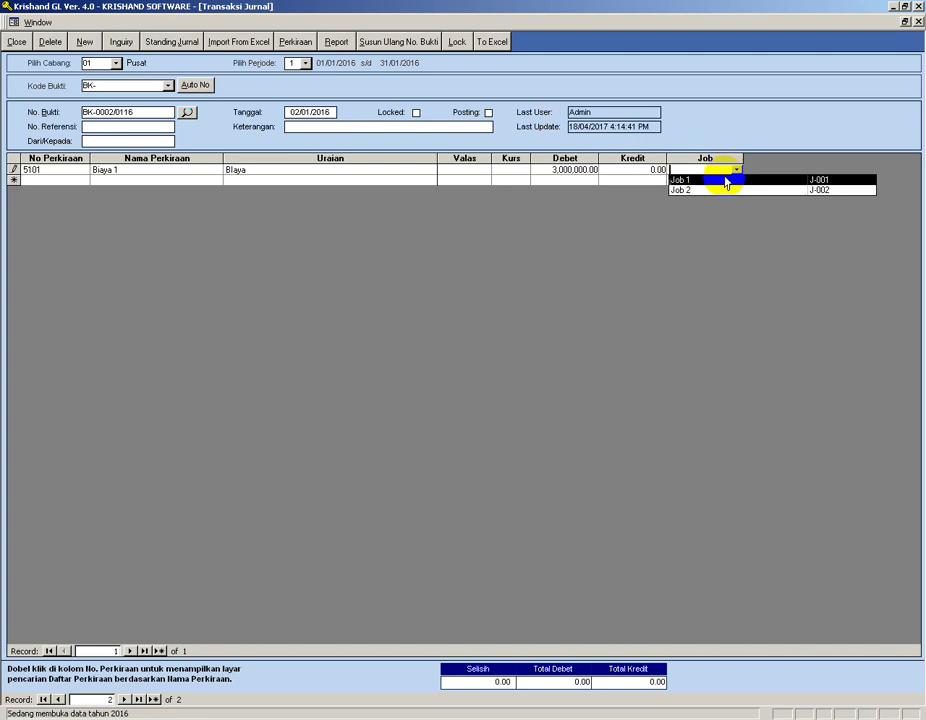
{"action": "left_click", "coordinate": [716, 191]}
Step: Add a second journal line for account 5102 Biaya 2 with description BIaya, debit 4,000,000 and Job 2
{"action": "left_click", "coordinate": [45, 180]}
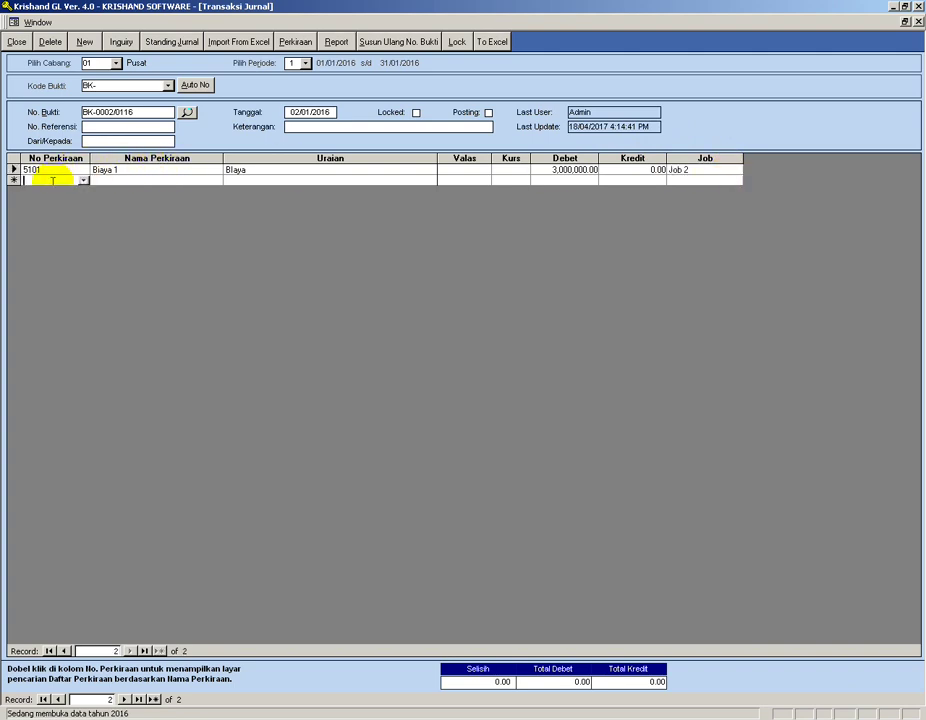
{"action": "left_click", "coordinate": [80, 180]}
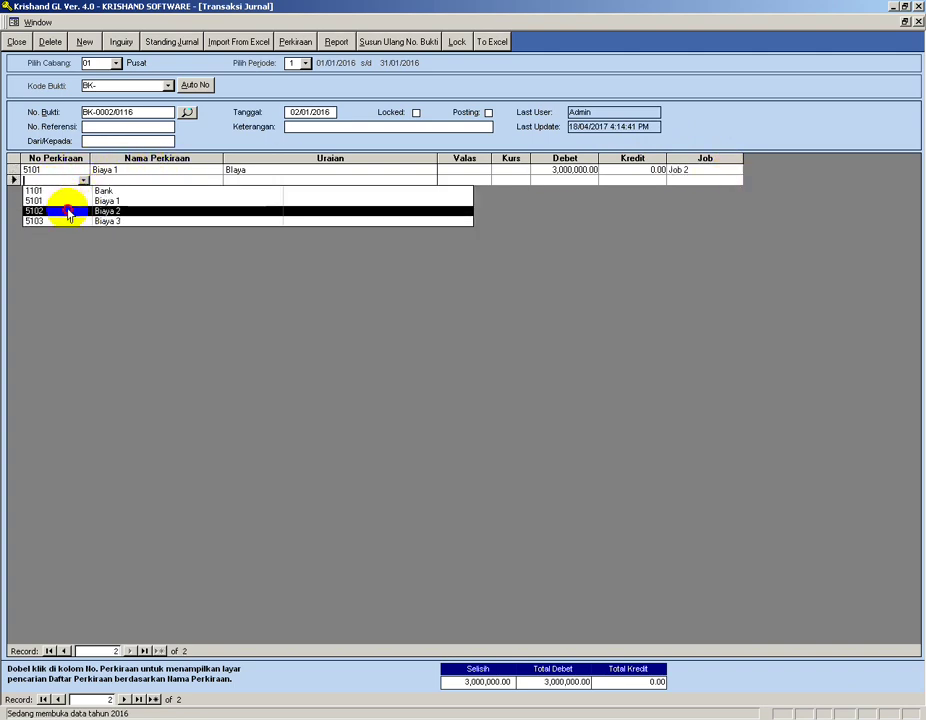
{"action": "left_click", "coordinate": [72, 209]}
{"action": "left_click", "coordinate": [310, 180]}
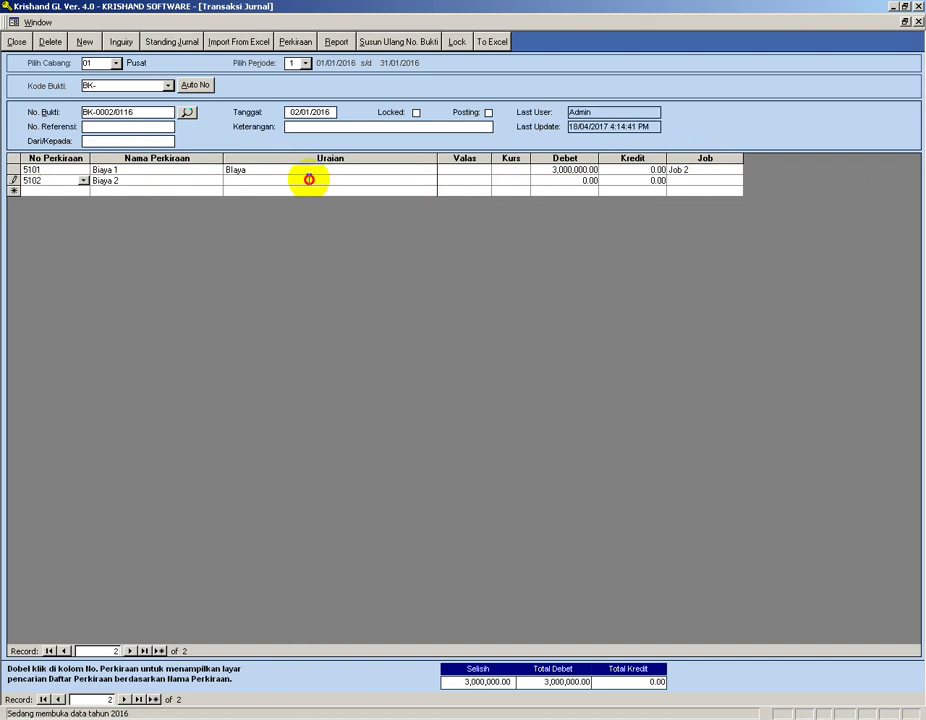
{"action": "left_click", "coordinate": [573, 180]}
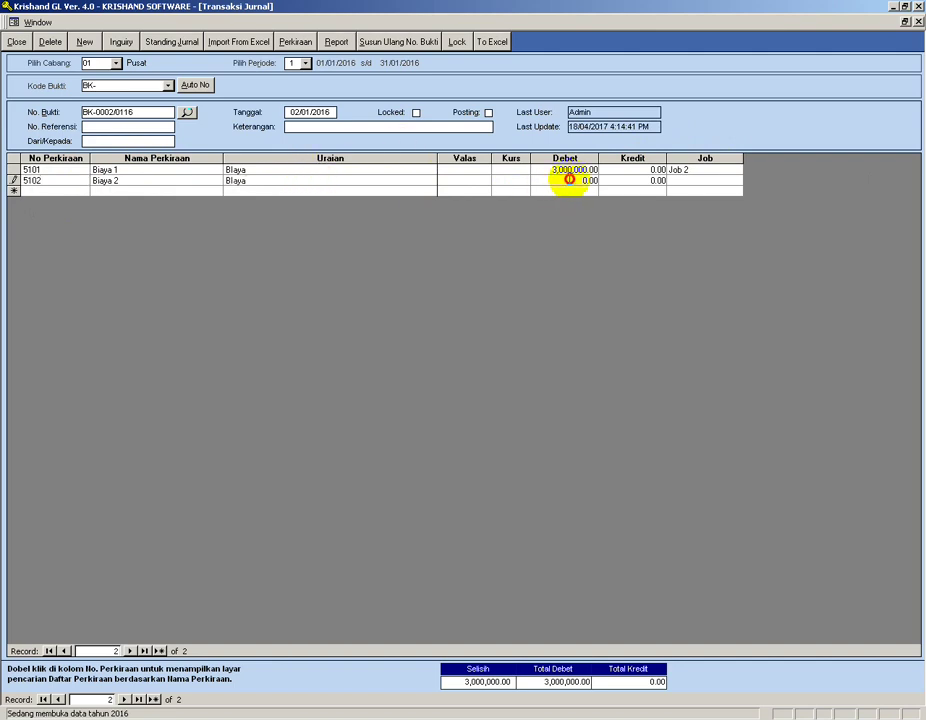
{"action": "type", "text": "4,"}
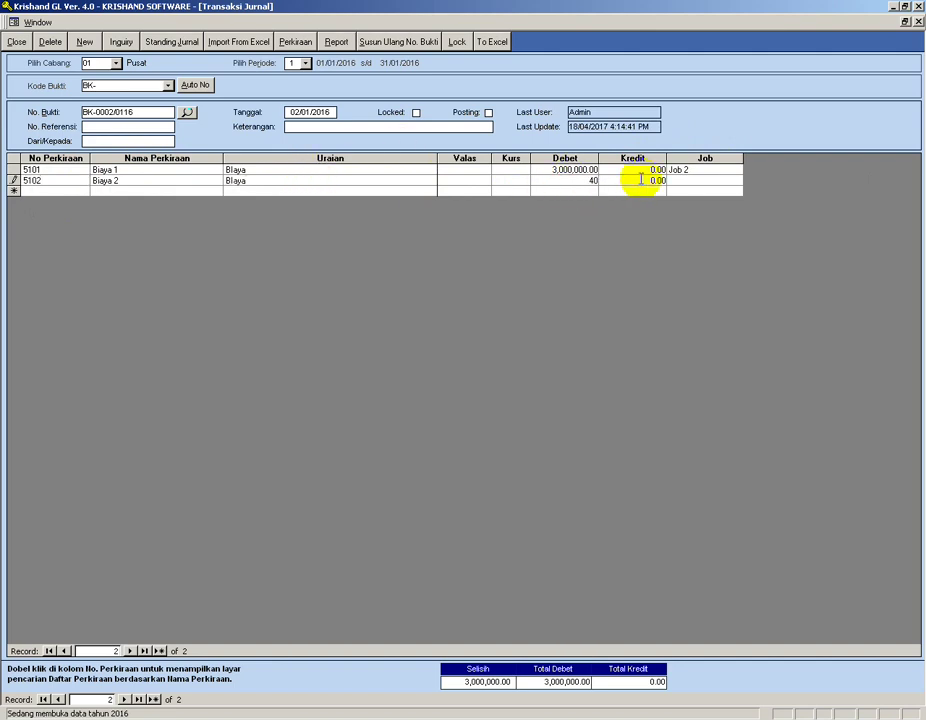
{"action": "type", "text": "000,000"}
{"action": "left_click", "coordinate": [642, 180]}
{"action": "left_click", "coordinate": [735, 182]}
{"action": "left_click", "coordinate": [735, 183]}
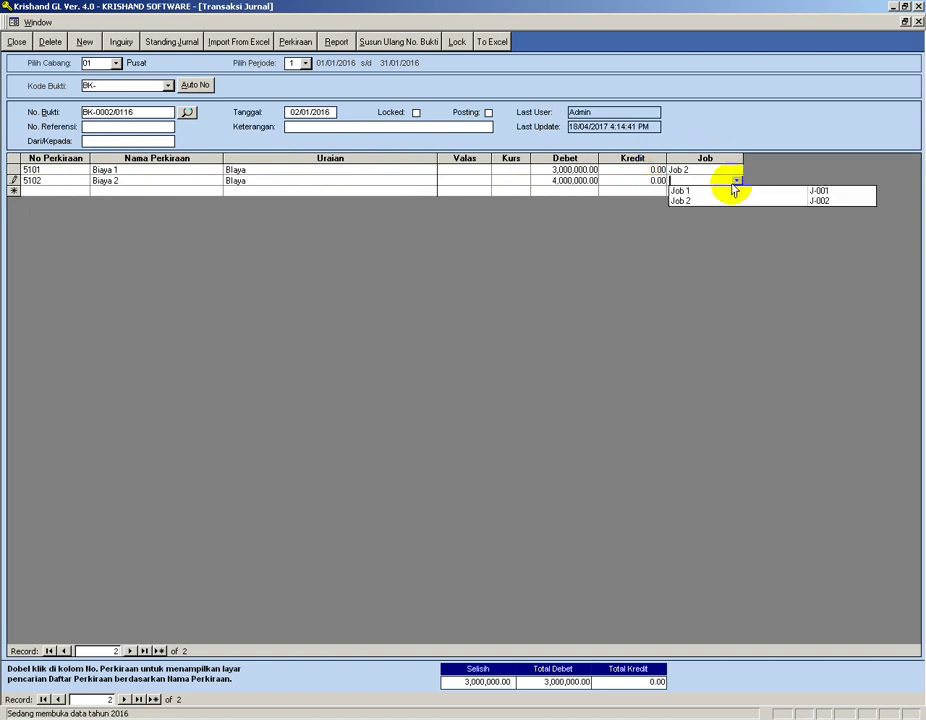
{"action": "left_click", "coordinate": [665, 202]}
Step: Add a third journal line for account 5101 Biaya 1 with description BIaya, debit 5,000,000 and Job 1
{"action": "left_click", "coordinate": [52, 191]}
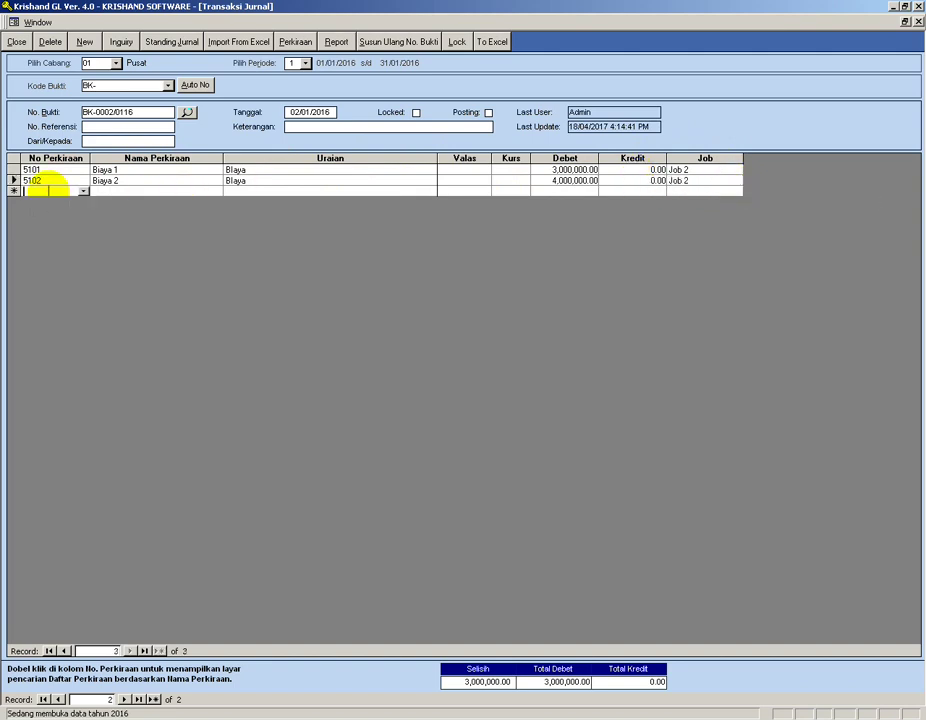
{"action": "left_click", "coordinate": [82, 192]}
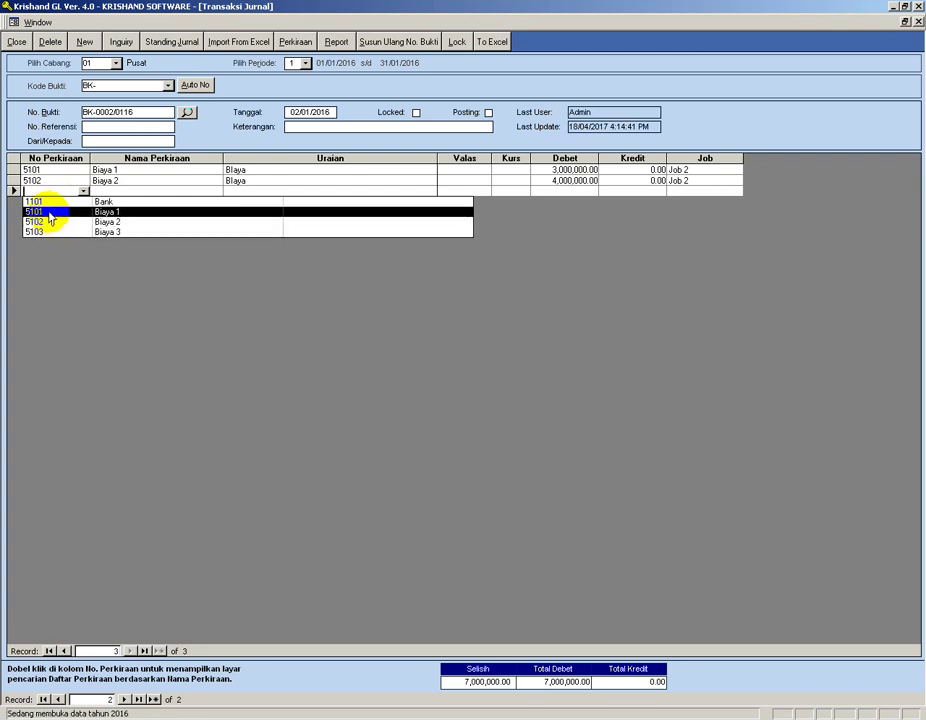
{"action": "left_click", "coordinate": [50, 214]}
{"action": "left_click", "coordinate": [261, 192]}
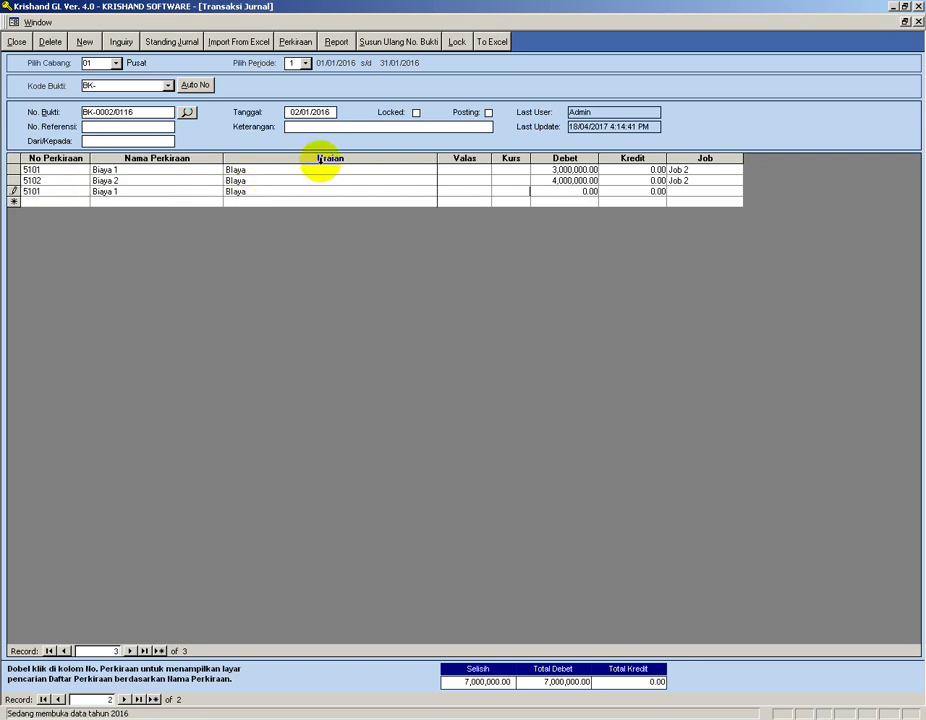
{"action": "key", "text": "Tab"}
{"action": "key", "text": "Tab"}
{"action": "key", "text": "Tab"}
{"action": "type", "text": "5,"}
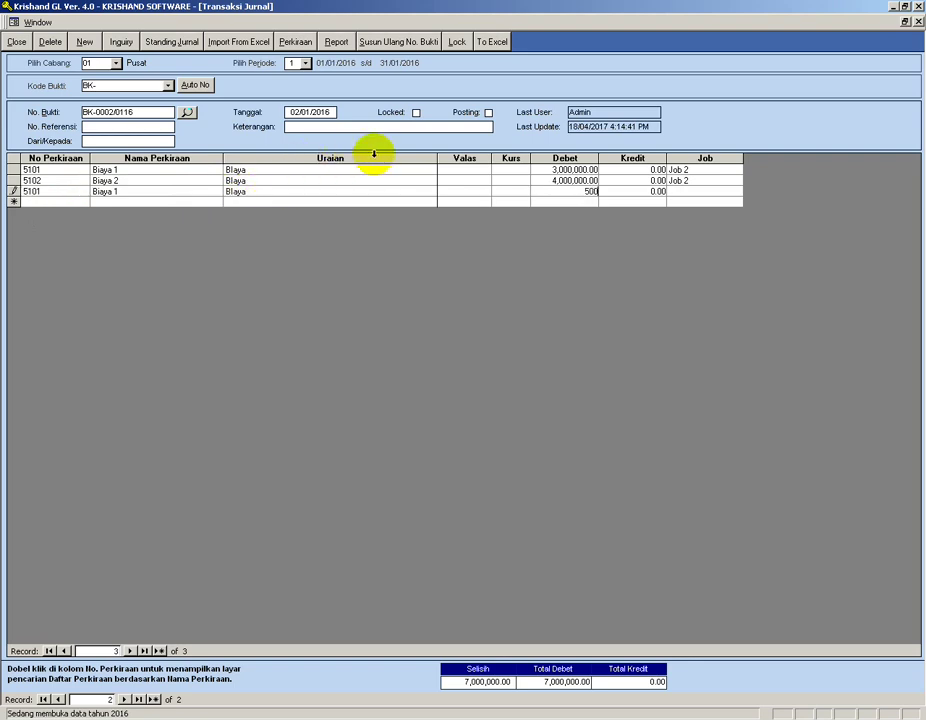
{"action": "type", "text": "000,000"}
{"action": "key", "text": "Tab"}
{"action": "left_click", "coordinate": [727, 191]}
{"action": "left_click", "coordinate": [736, 191]}
{"action": "left_click", "coordinate": [655, 198]}
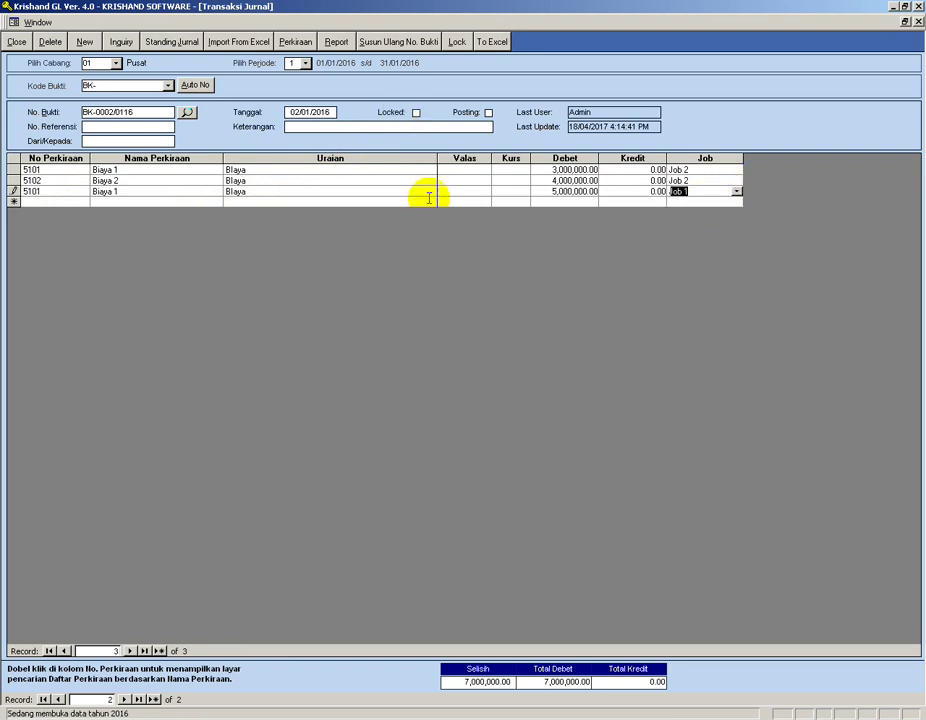
Step: Try to close the journal form while the voucher is unbalanced, and choose to stay in the journal lines
{"action": "left_click", "coordinate": [48, 202]}
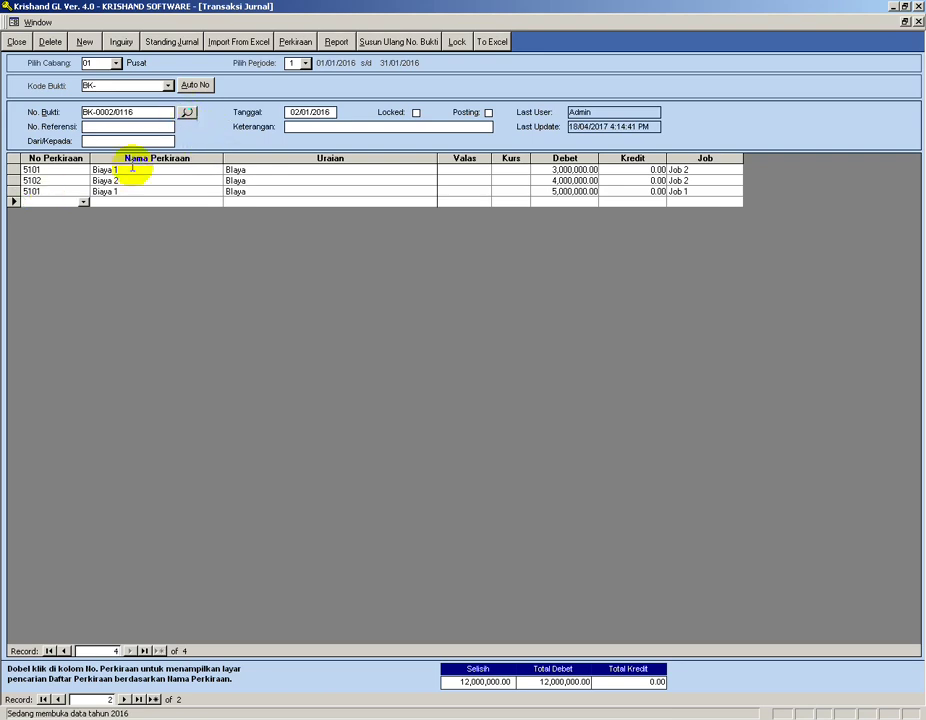
{"action": "left_click", "coordinate": [16, 43]}
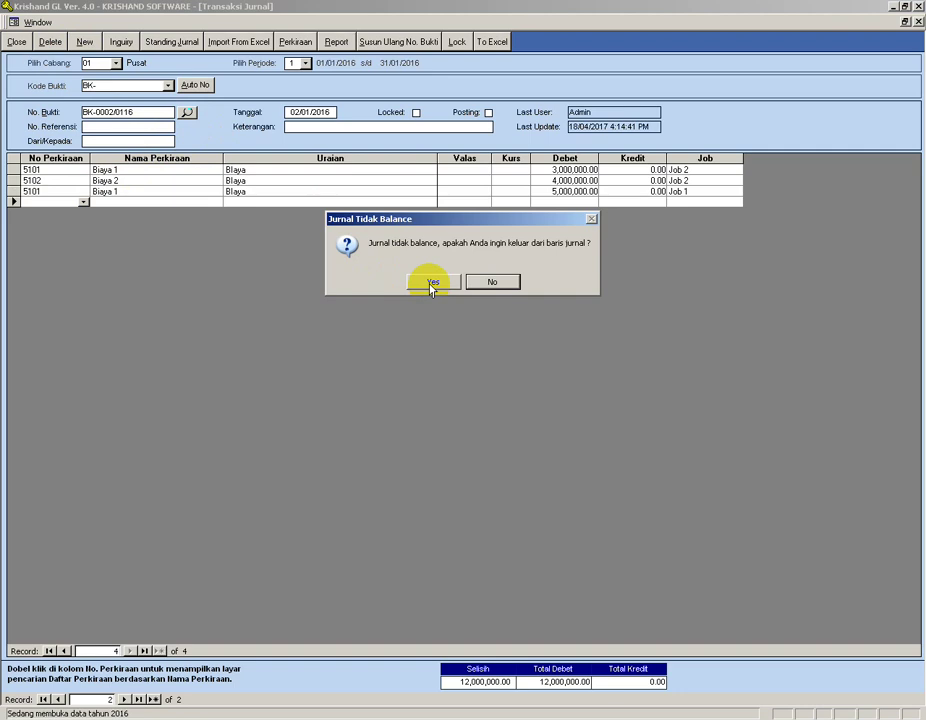
{"action": "left_click", "coordinate": [481, 282]}
Step: Add a balancing line for account 1101 Bank with description BIaya and credit 12,000,000, without a job
{"action": "left_click", "coordinate": [83, 197]}
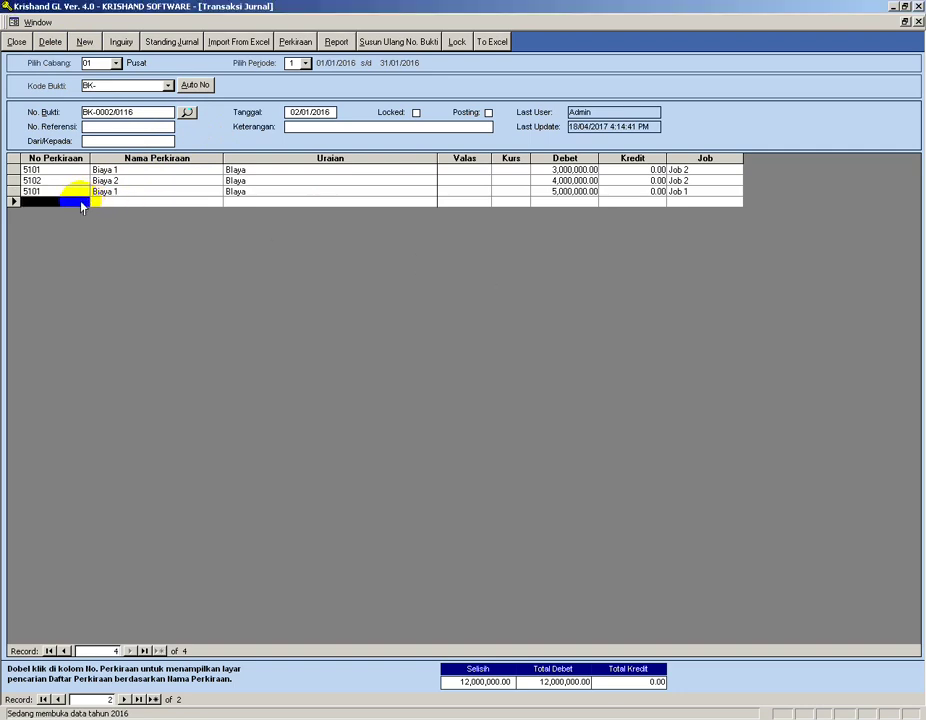
{"action": "left_click", "coordinate": [84, 202]}
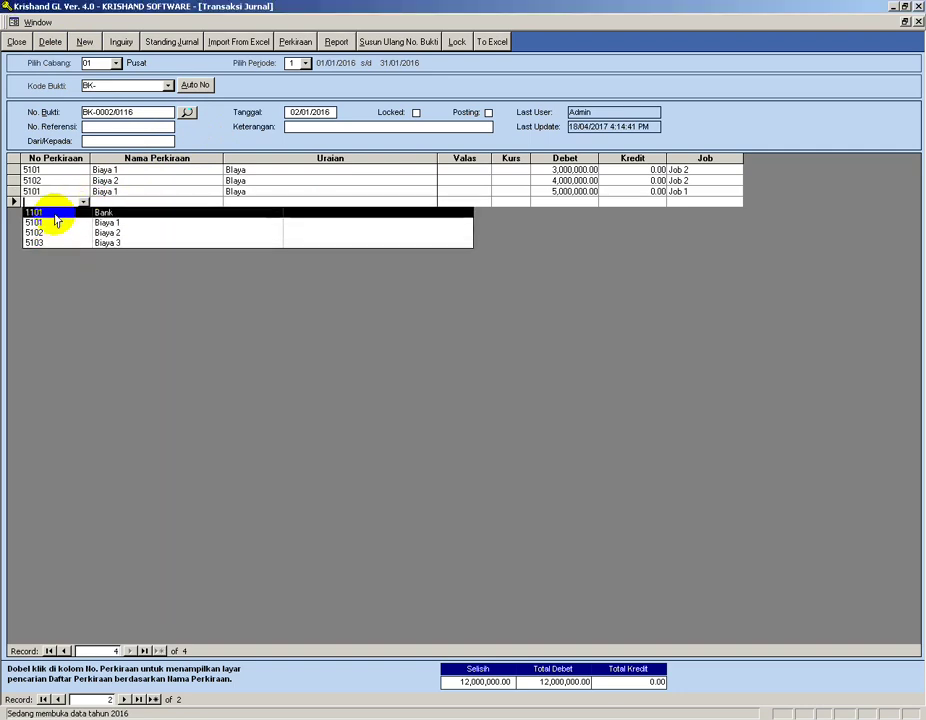
{"action": "left_click", "coordinate": [55, 212]}
{"action": "key", "text": "Tab"}
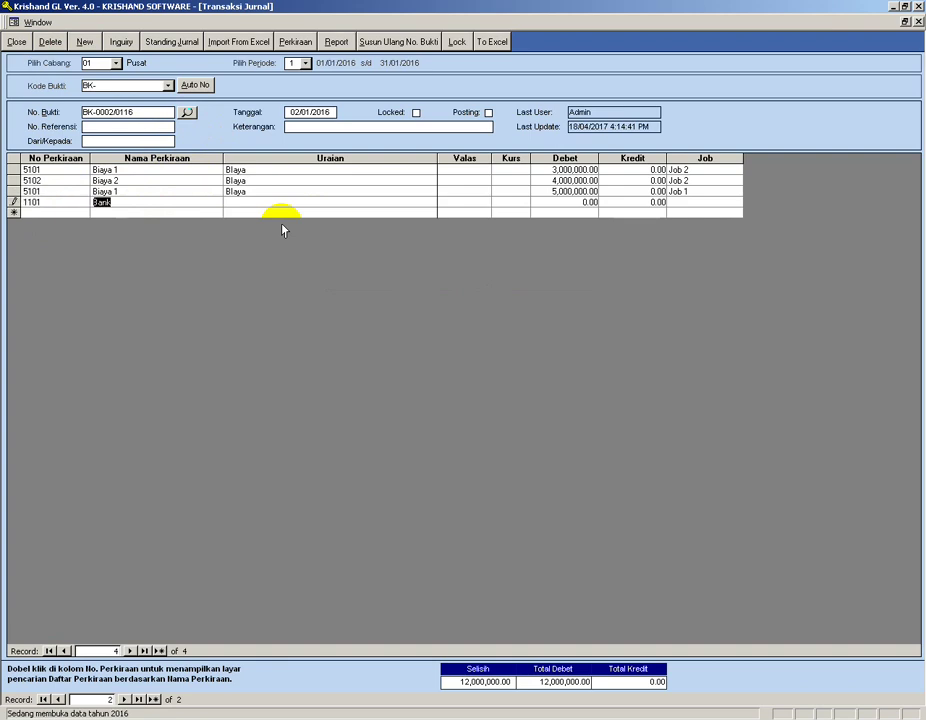
{"action": "key", "text": "Tab"}
{"action": "key", "text": "Tab"}
{"action": "key", "text": "Tab"}
{"action": "key", "text": "Tab"}
{"action": "key", "text": "Tab"}
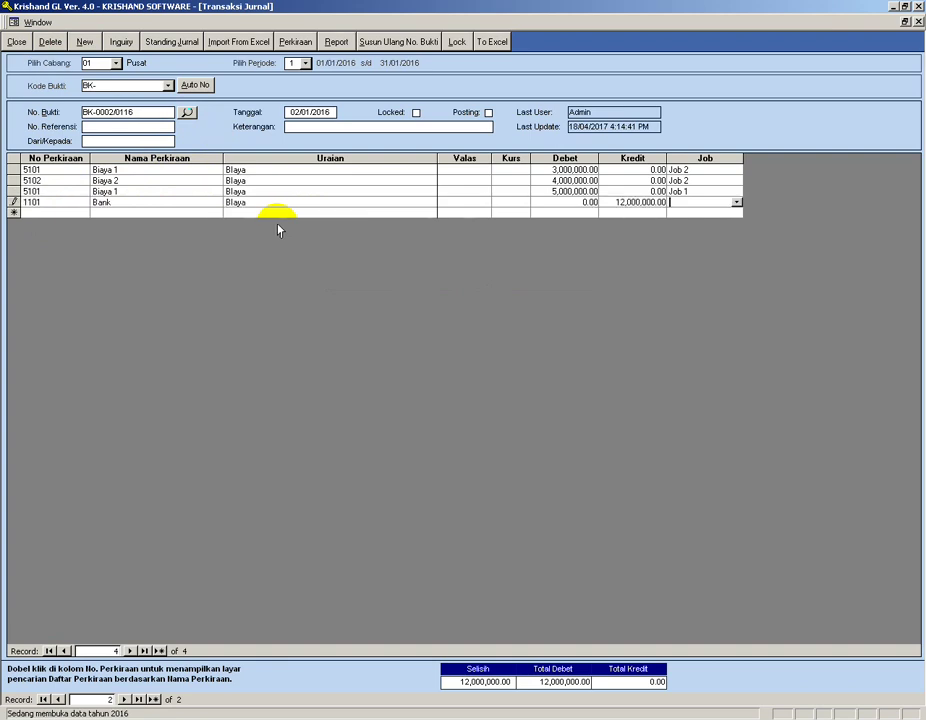
{"action": "key", "text": "Tab"}
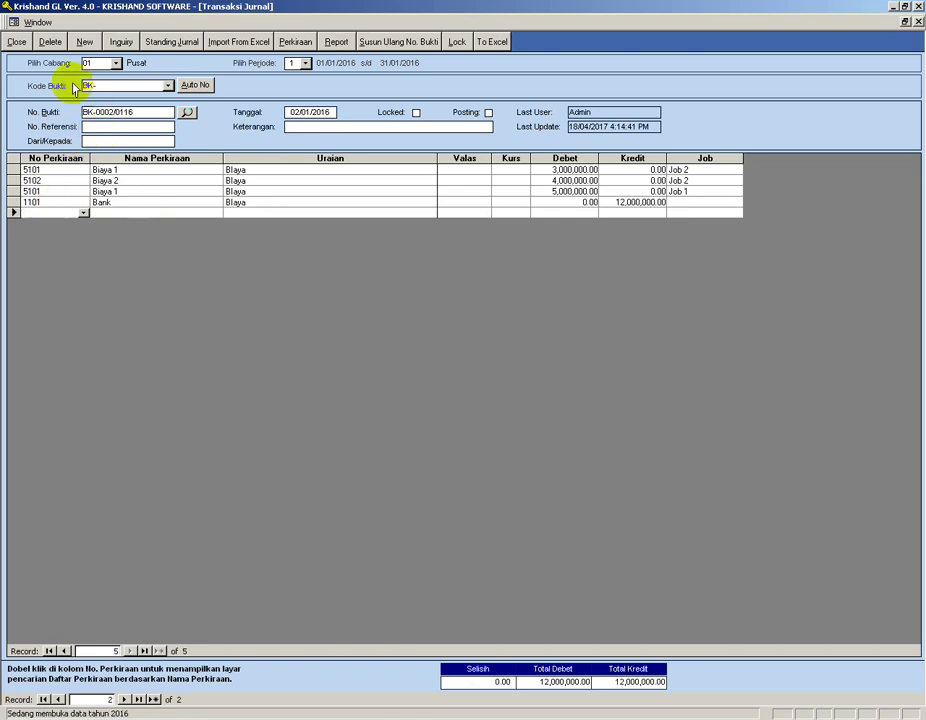
Step: Close the journal form and open the User Defined Key balance summary to examine the balances per account and job
{"action": "left_click", "coordinate": [16, 44]}
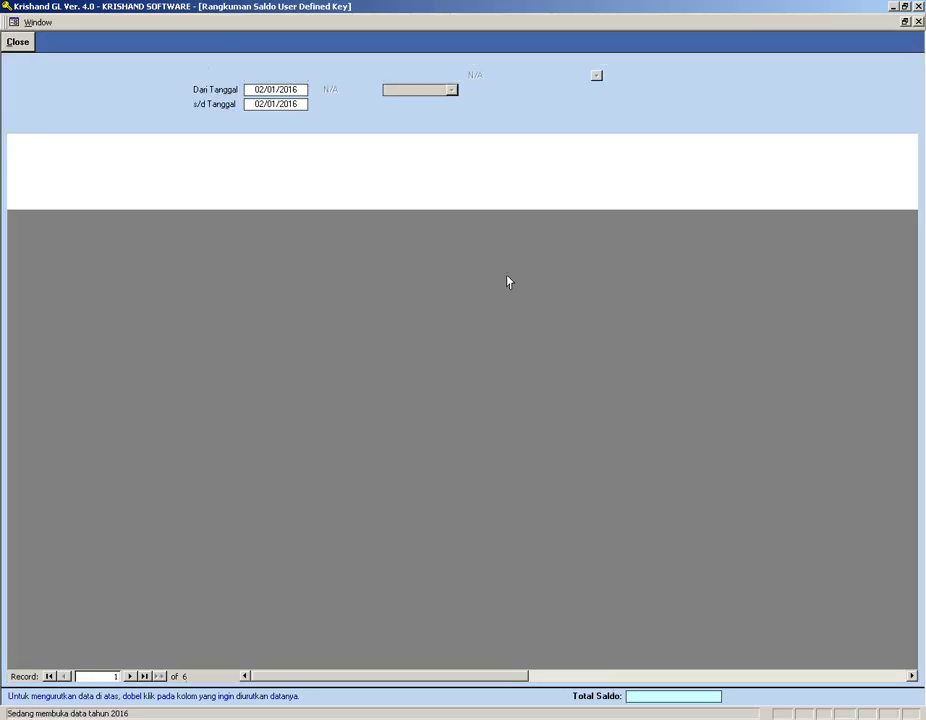
{"action": "left_click", "coordinate": [506, 212]}
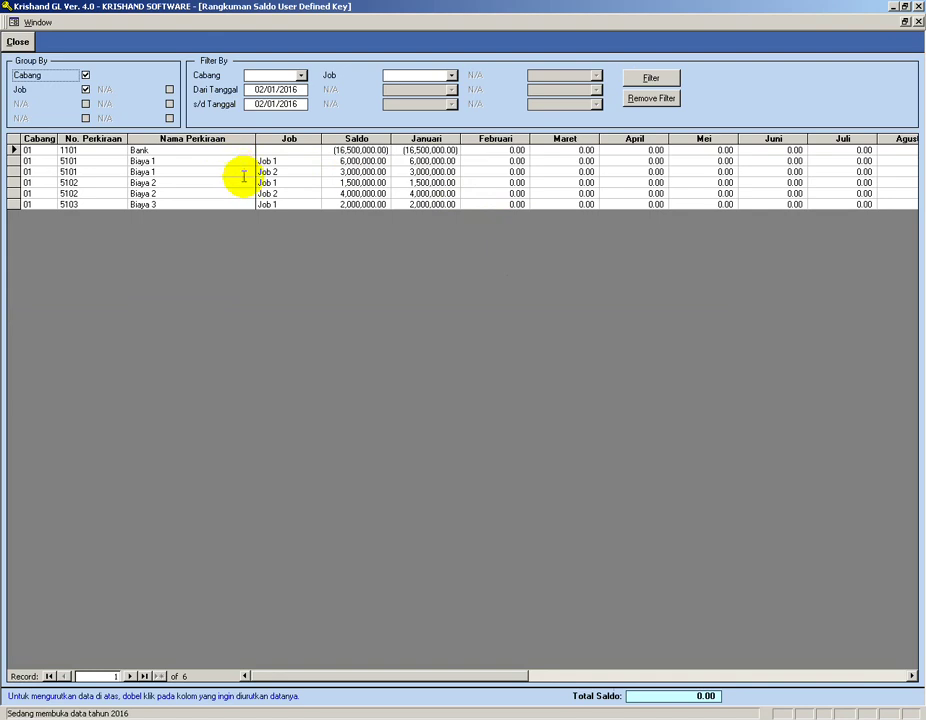
{"action": "left_click", "coordinate": [189, 158]}
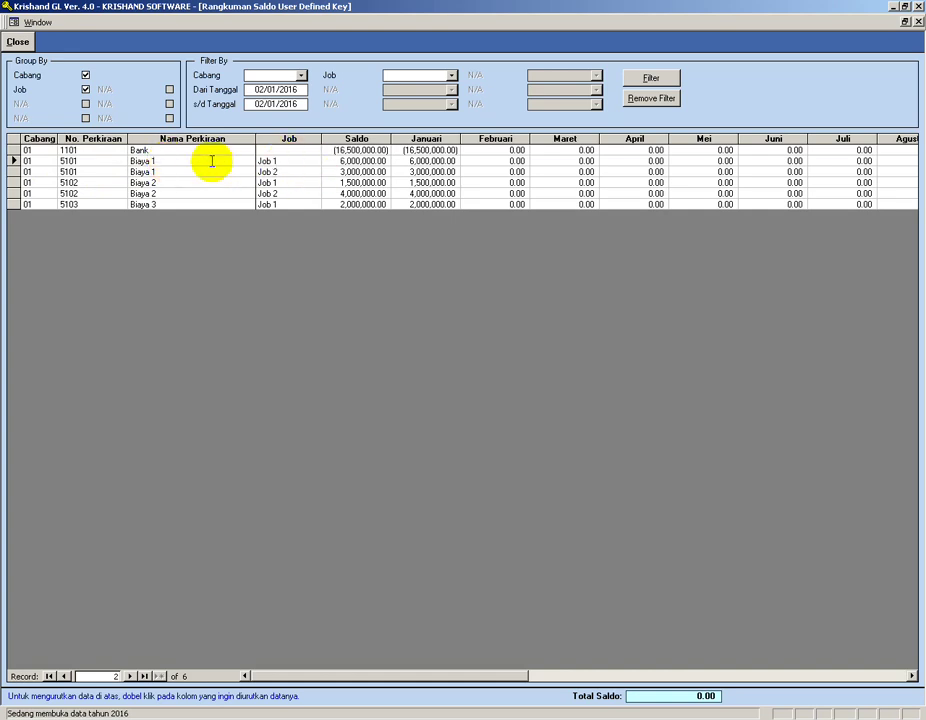
{"action": "left_click_drag", "start_coordinate": [14, 160], "coordinate": [14, 172]}
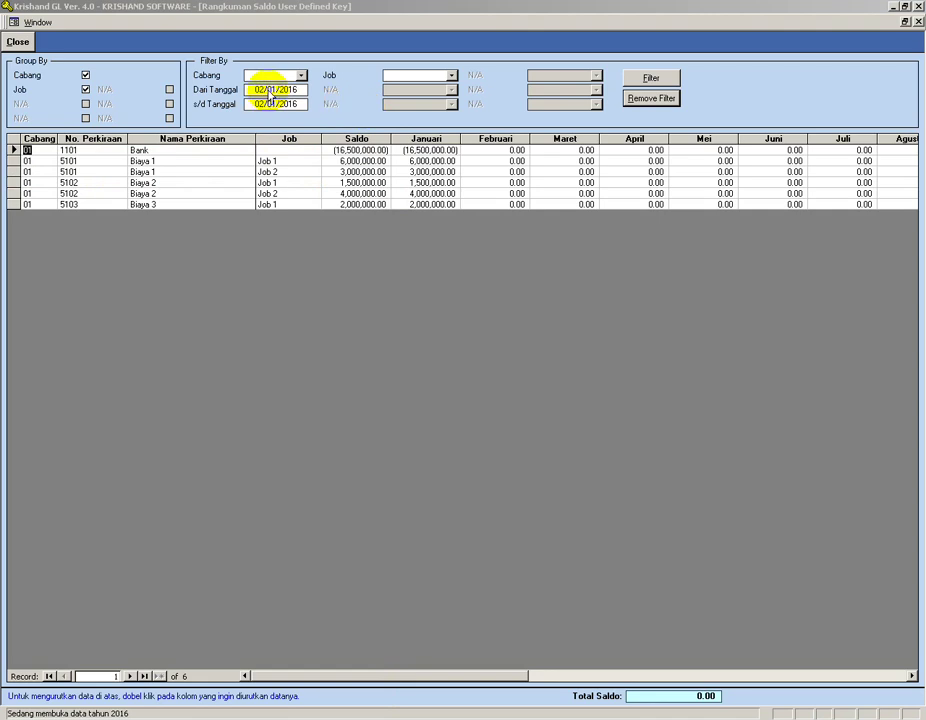
Step: Filter the balance summary by Job 1 to examine that job's balances, and remove the filter
{"action": "left_click", "coordinate": [452, 78]}
{"action": "left_click", "coordinate": [440, 88]}
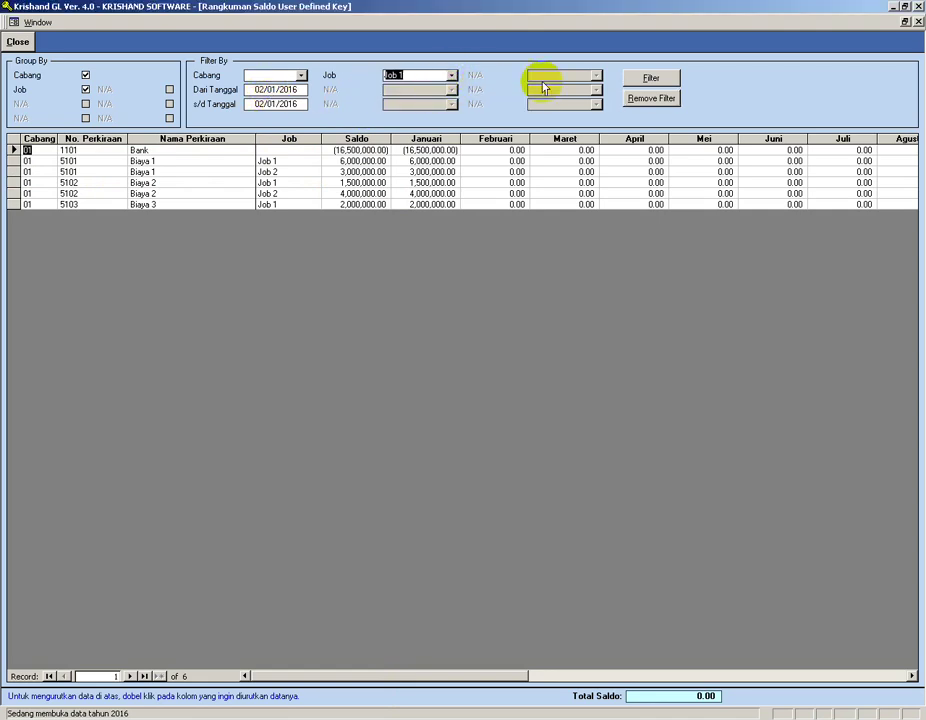
{"action": "left_click", "coordinate": [652, 79]}
{"action": "left_click", "coordinate": [652, 79]}
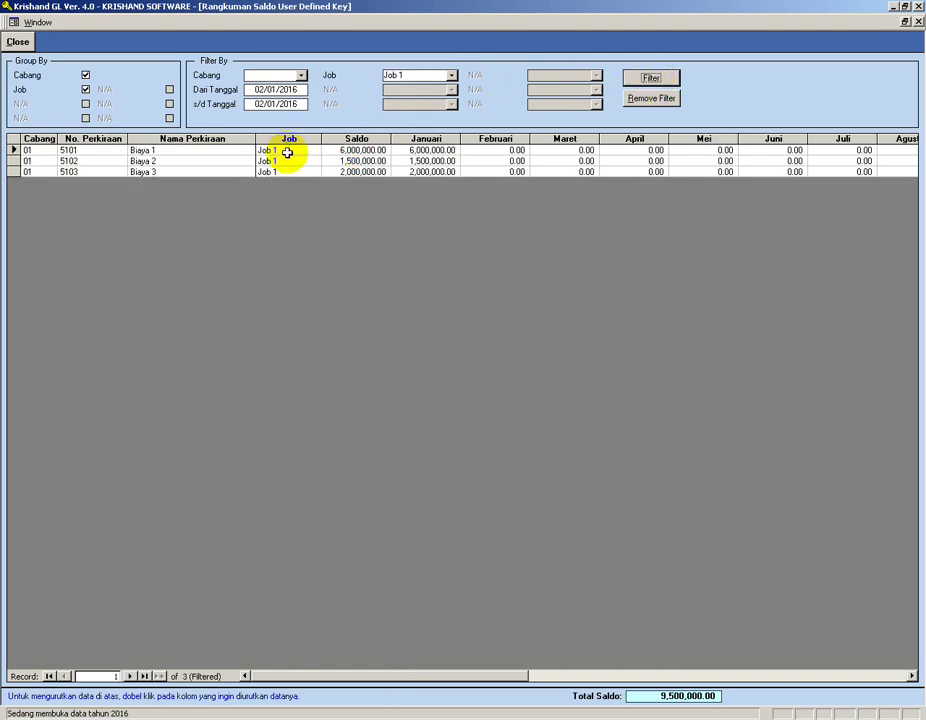
{"action": "left_click", "coordinate": [630, 100]}
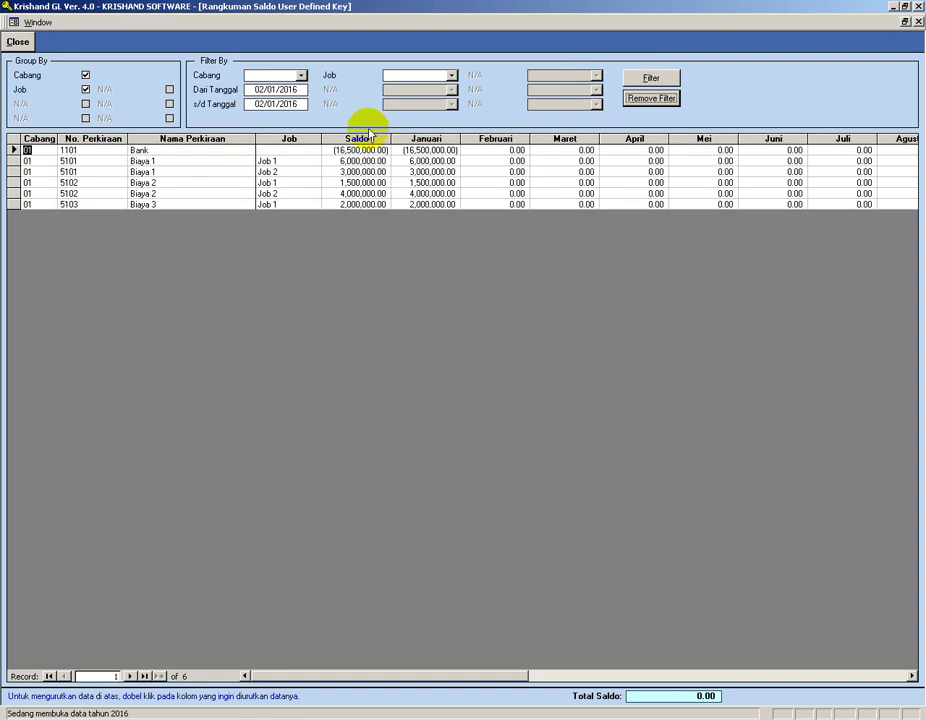
Step: Close the balance summary, open the Format Laporan Keuangan setup, and choose the Laba/Rugi A report format
{"action": "left_click", "coordinate": [21, 45]}
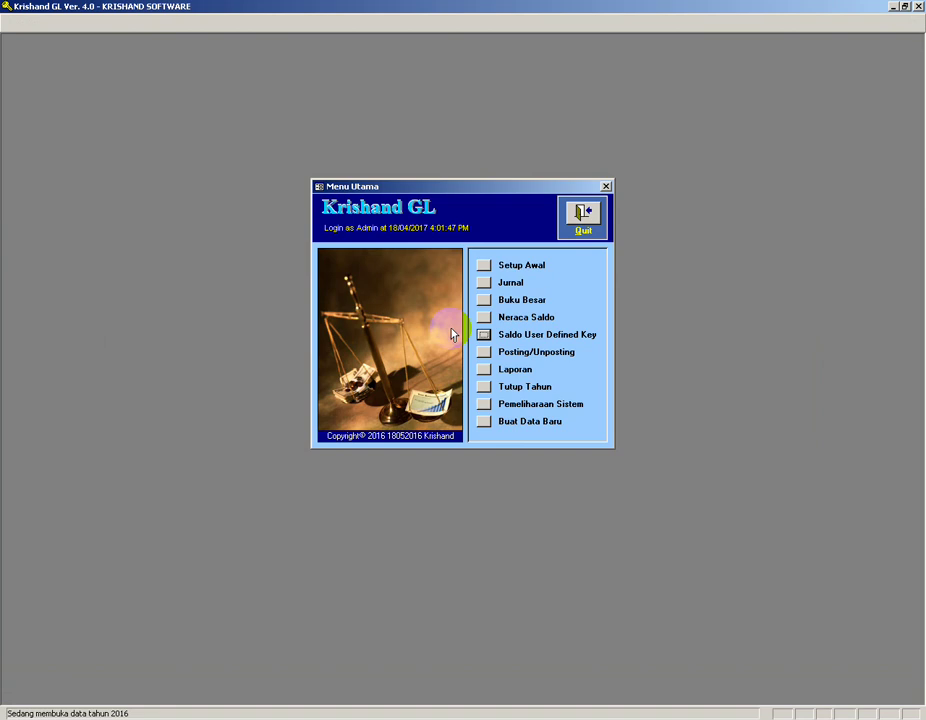
{"action": "left_click", "coordinate": [484, 268]}
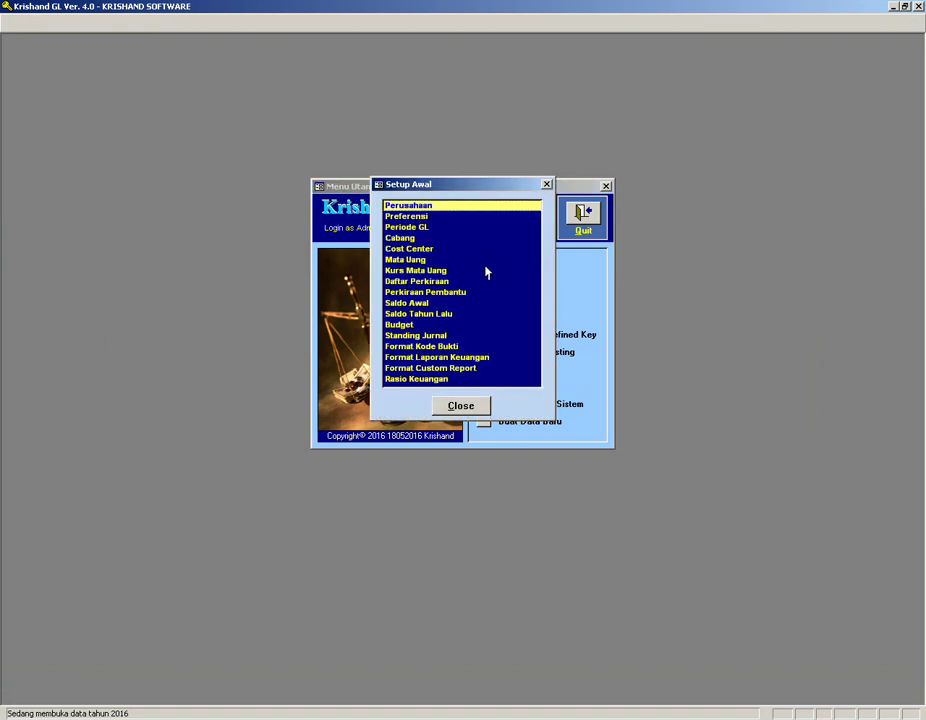
{"action": "double_click", "coordinate": [450, 358]}
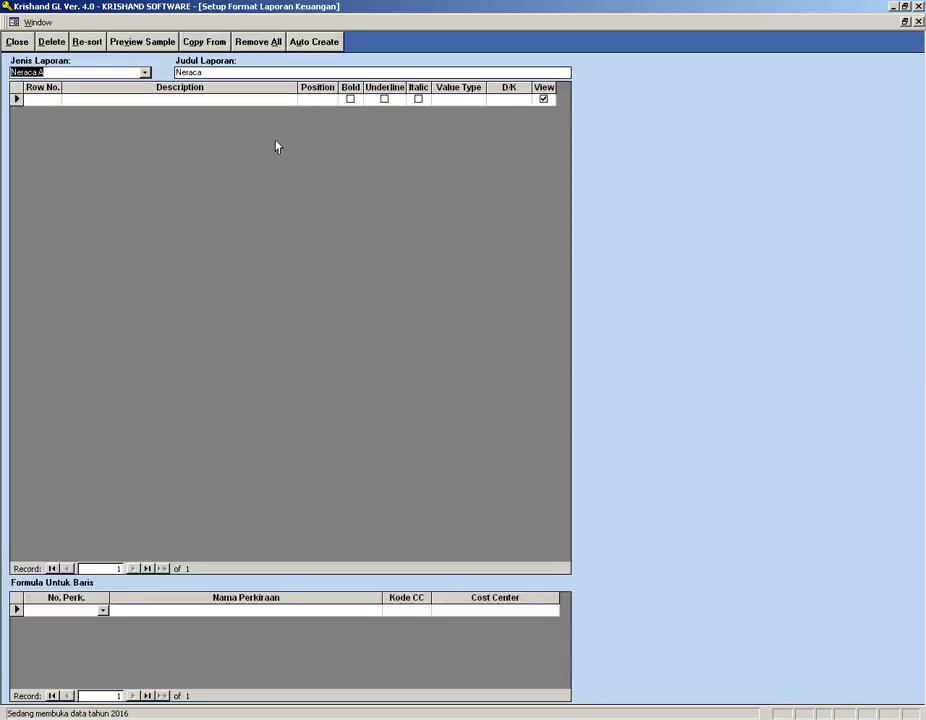
{"action": "left_click", "coordinate": [145, 72]}
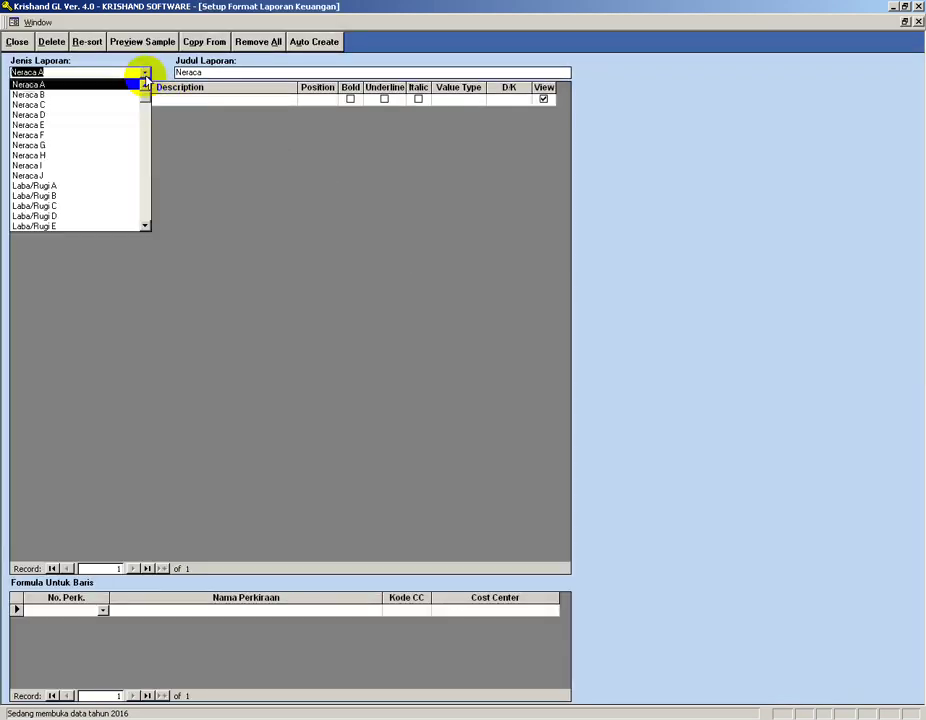
{"action": "left_click", "coordinate": [96, 189]}
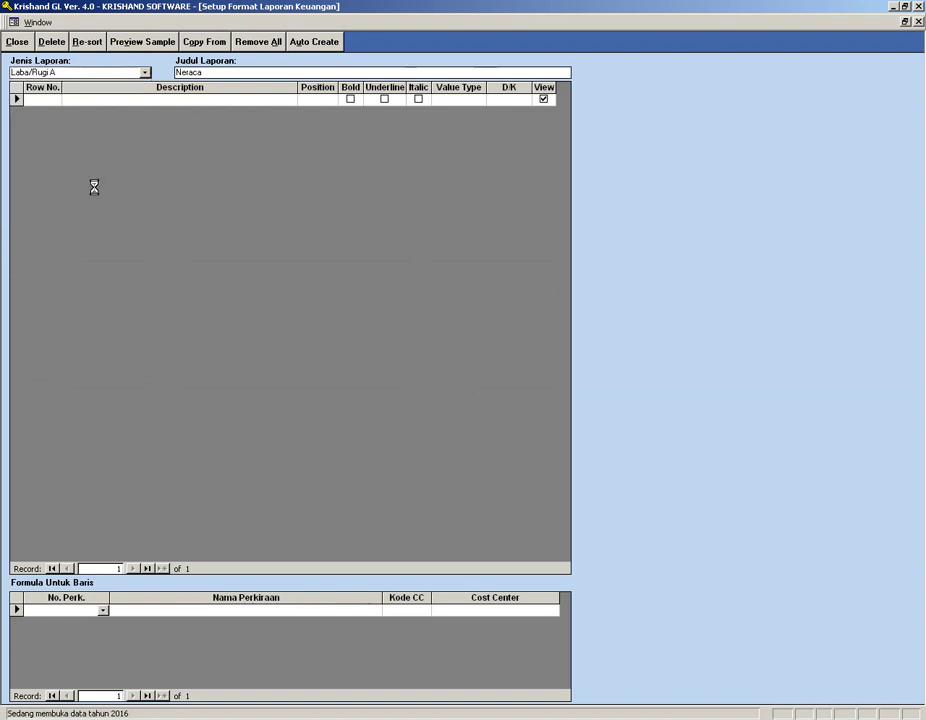
Step: Add row 10 with description Biaya 1 to the report format, with account 5101 as its formula
{"action": "left_click", "coordinate": [45, 99]}
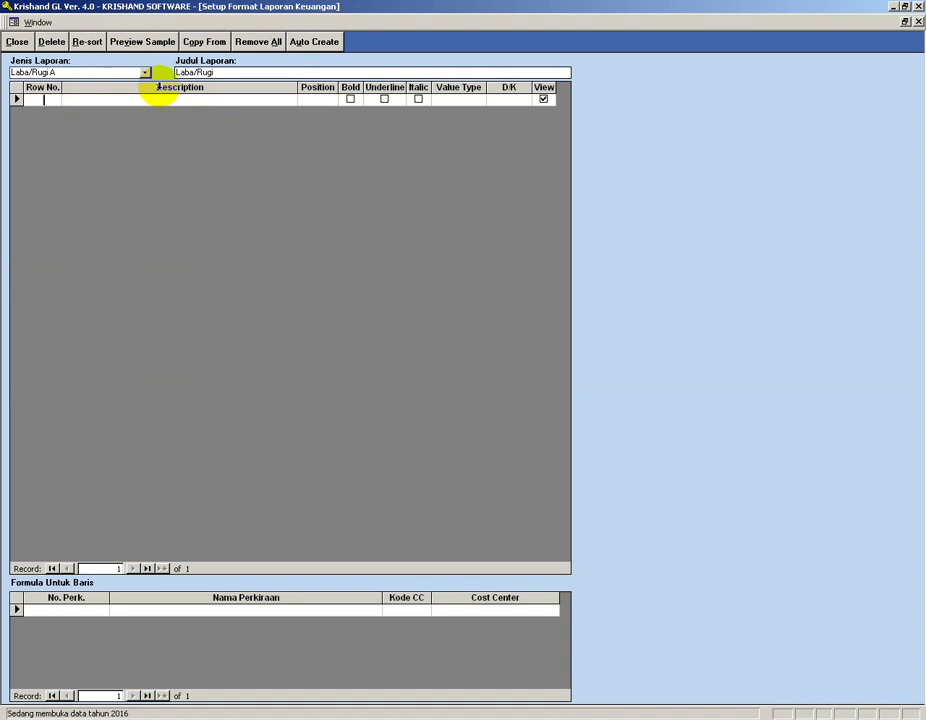
{"action": "type", "text": "10"}
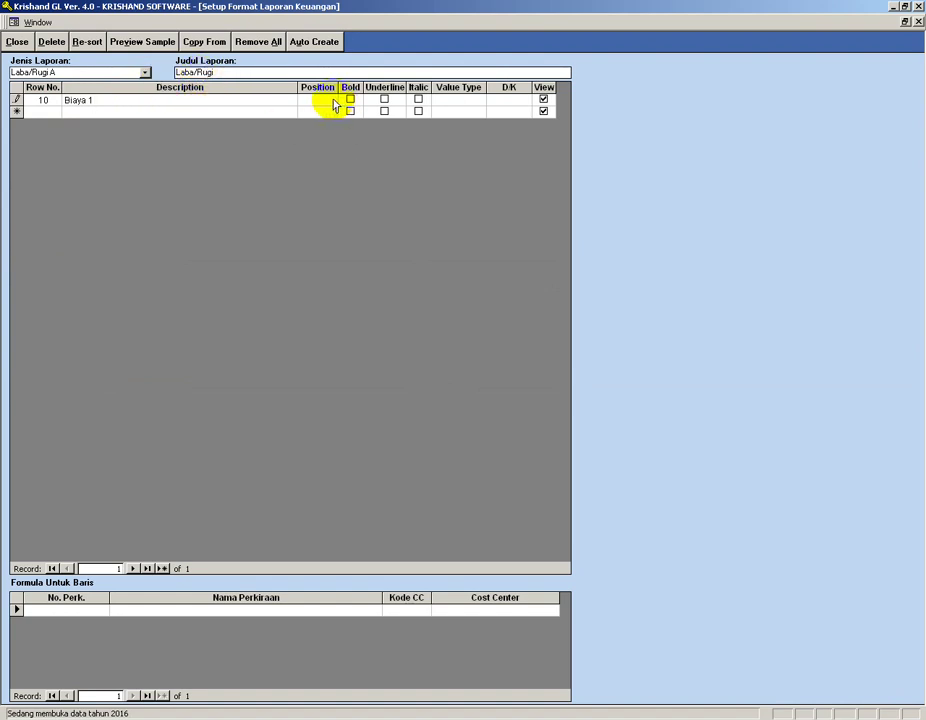
{"action": "left_click", "coordinate": [76, 608]}
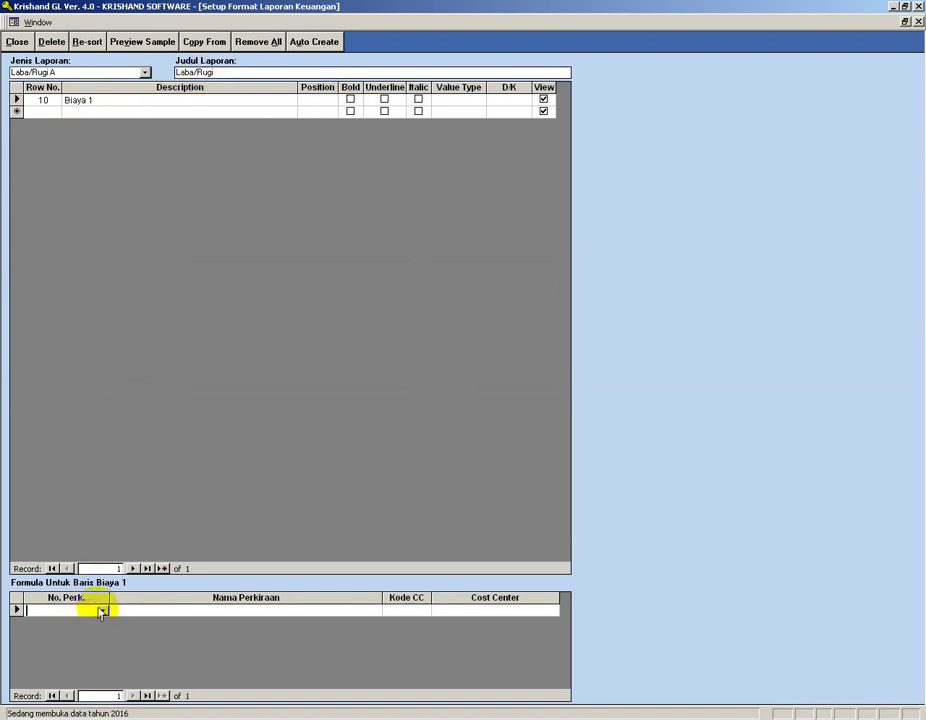
{"action": "left_click", "coordinate": [101, 610]}
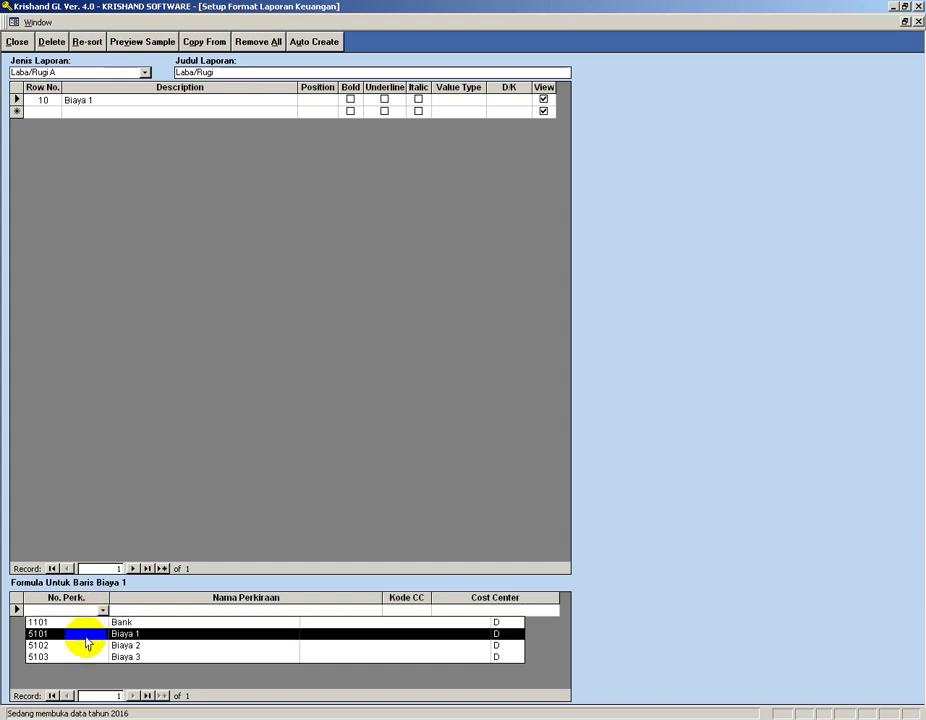
{"action": "left_click", "coordinate": [86, 634]}
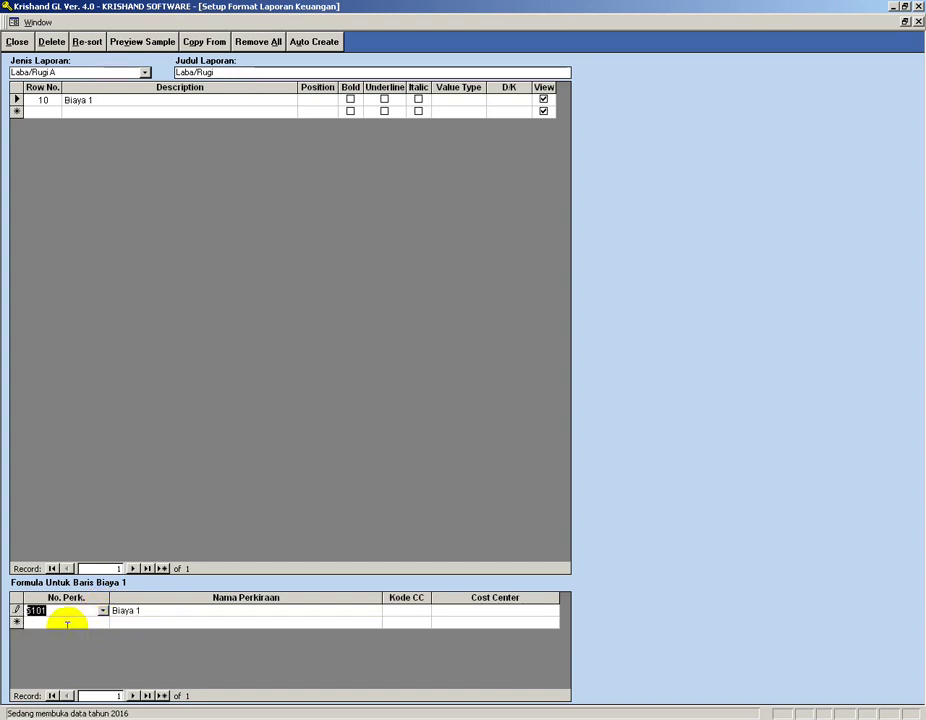
Step: Add row 20 with description Biaya 2, with account 5102 as its formula
{"action": "left_click", "coordinate": [41, 111]}
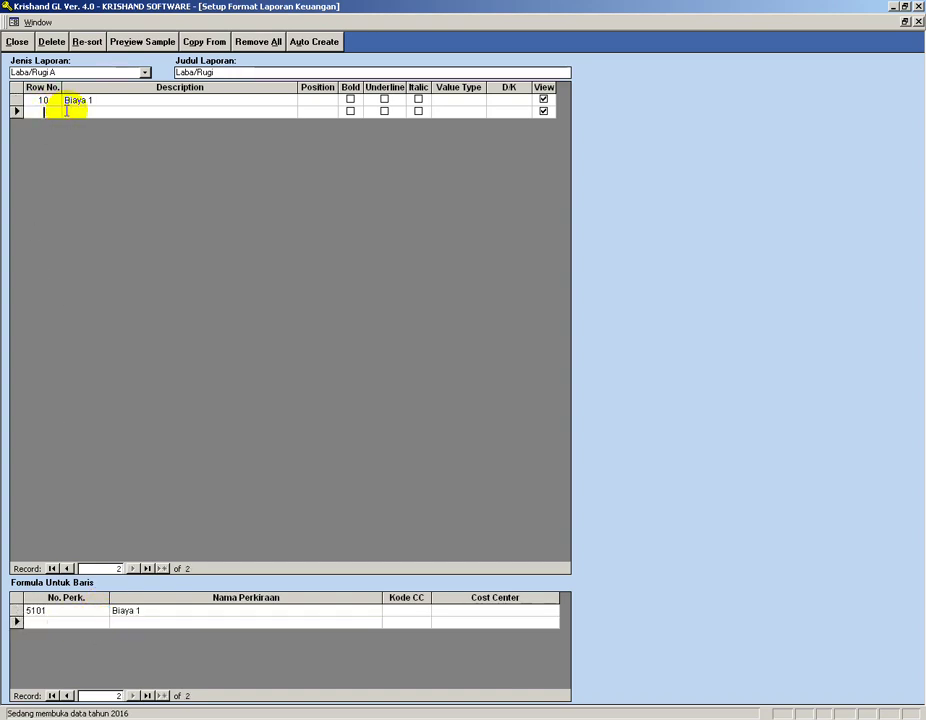
{"action": "type", "text": "20"}
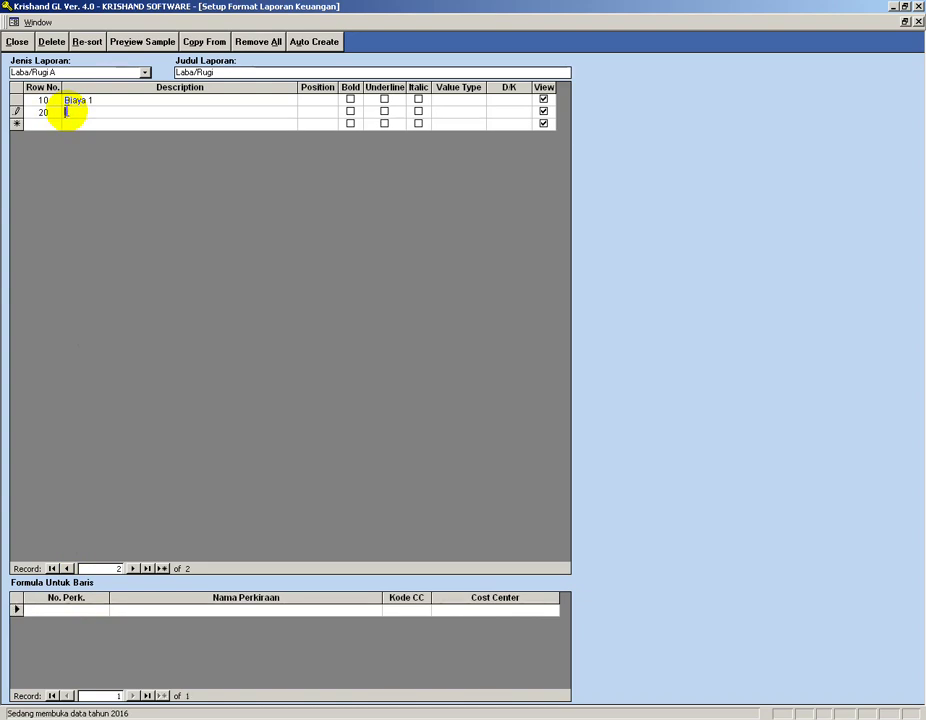
{"action": "type", "text": "Biaya"}
{"action": "type", "text": "2"}
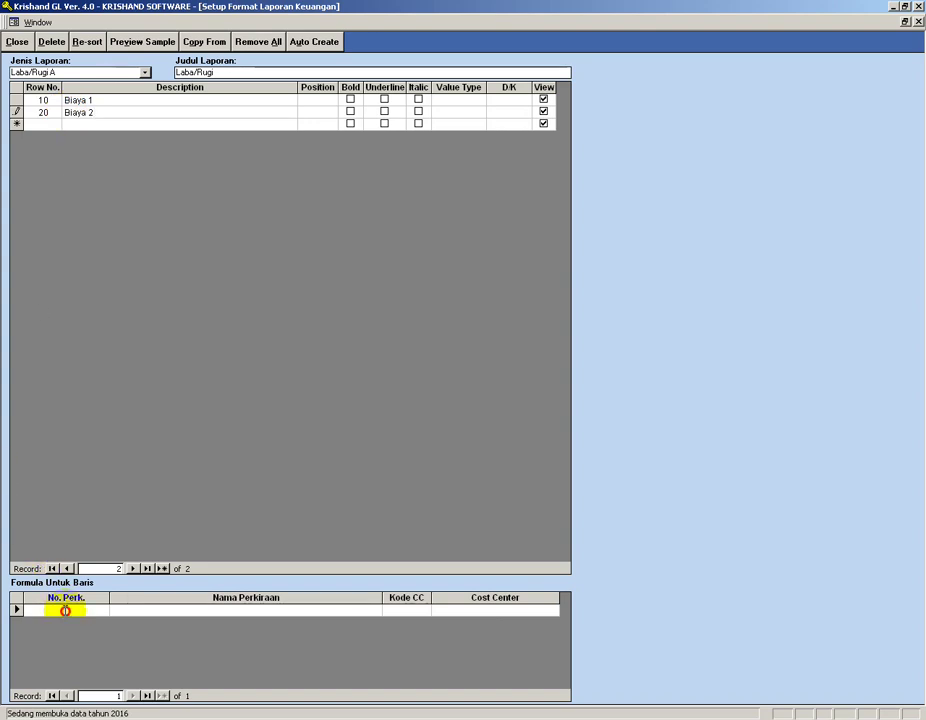
{"action": "left_click", "coordinate": [106, 609]}
{"action": "left_click", "coordinate": [101, 609]}
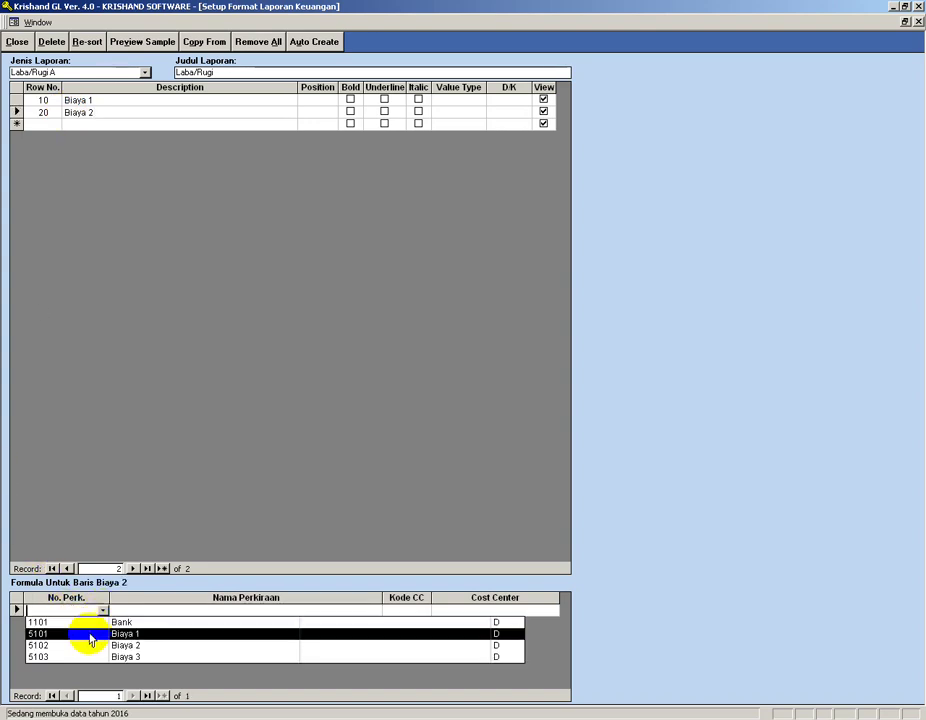
{"action": "left_click", "coordinate": [85, 646]}
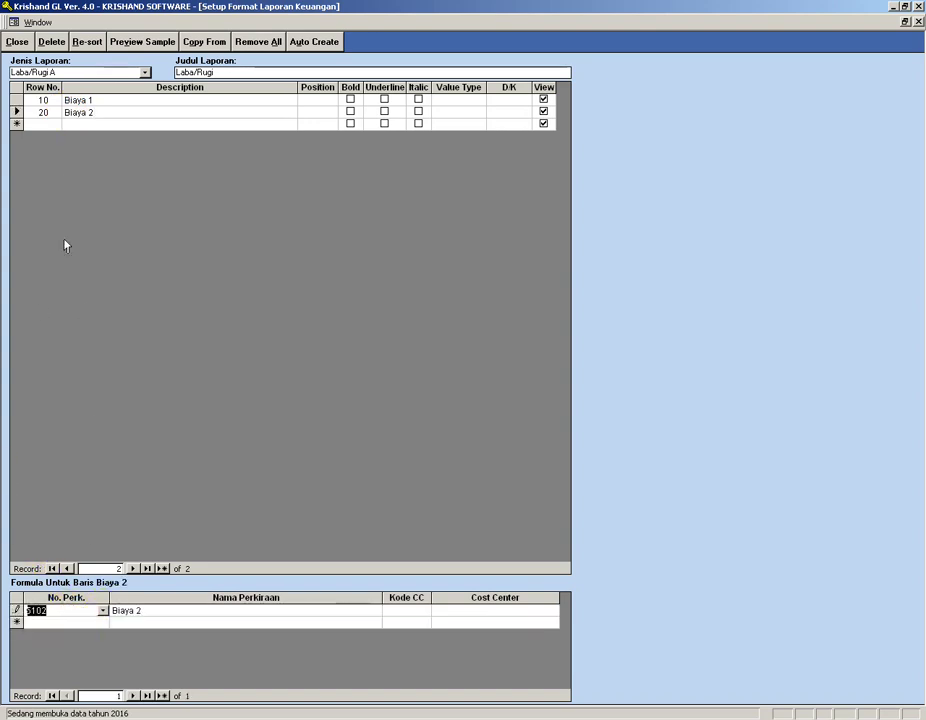
Step: Add row 30 with description Biaya 3, with account 5103 as its formula
{"action": "left_click", "coordinate": [35, 121]}
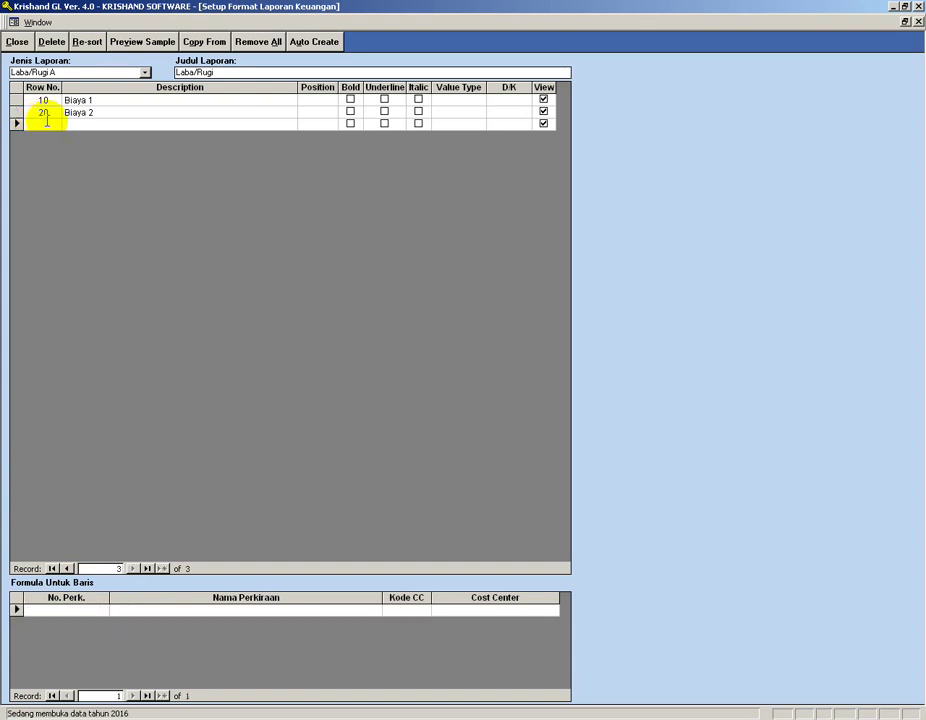
{"action": "type", "text": "30"}
{"action": "key", "text": "Tab"}
{"action": "type", "text": "Biaya 3"}
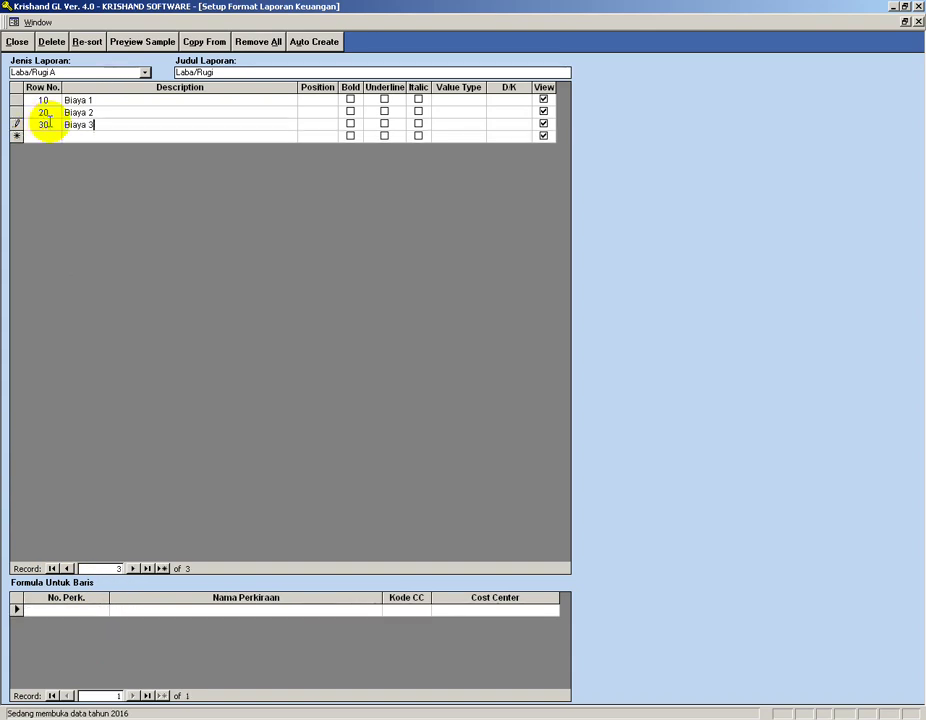
{"action": "left_click", "coordinate": [62, 606]}
{"action": "left_click", "coordinate": [101, 610]}
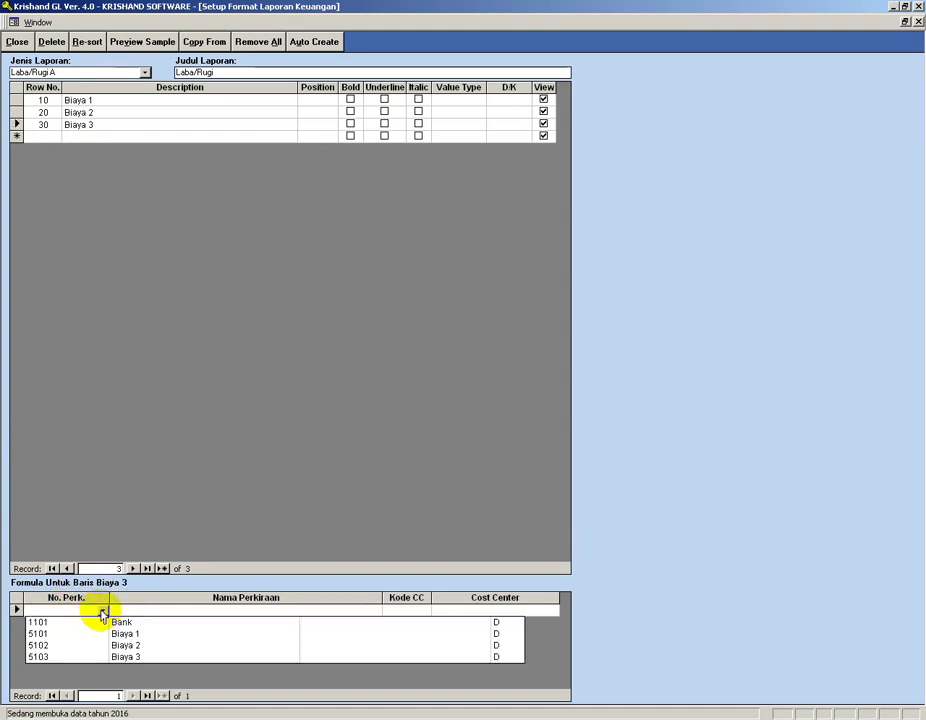
{"action": "left_click", "coordinate": [74, 657]}
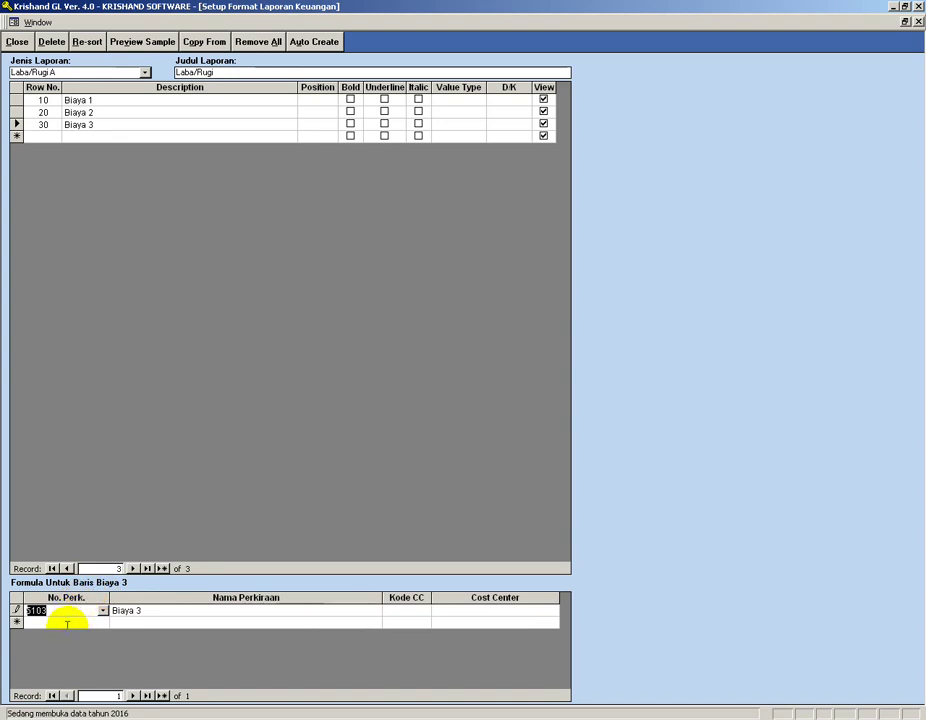
{"action": "left_click", "coordinate": [66, 624]}
Step: Add row 40 with description "-" and row 50 with description Total Biaya to the report format
{"action": "left_click", "coordinate": [40, 125]}
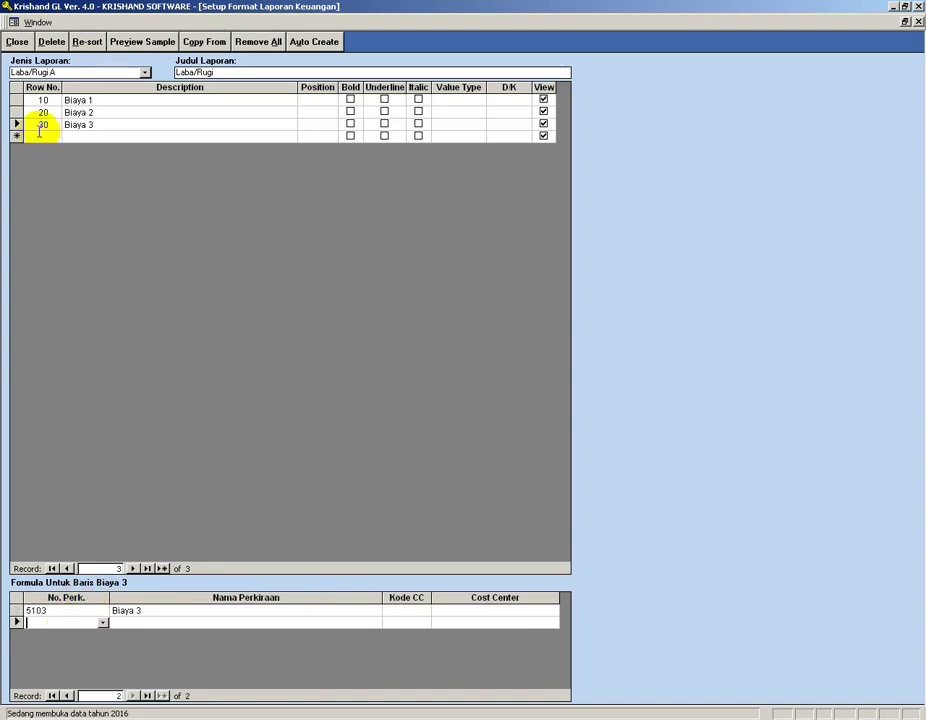
{"action": "left_click", "coordinate": [36, 134]}
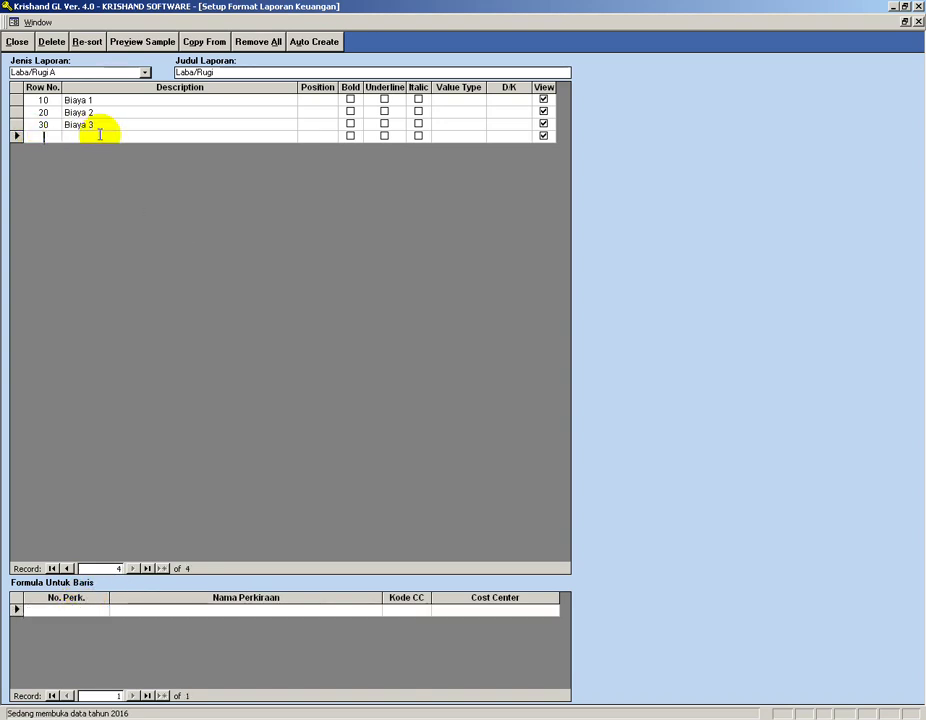
{"action": "type", "text": "40"}
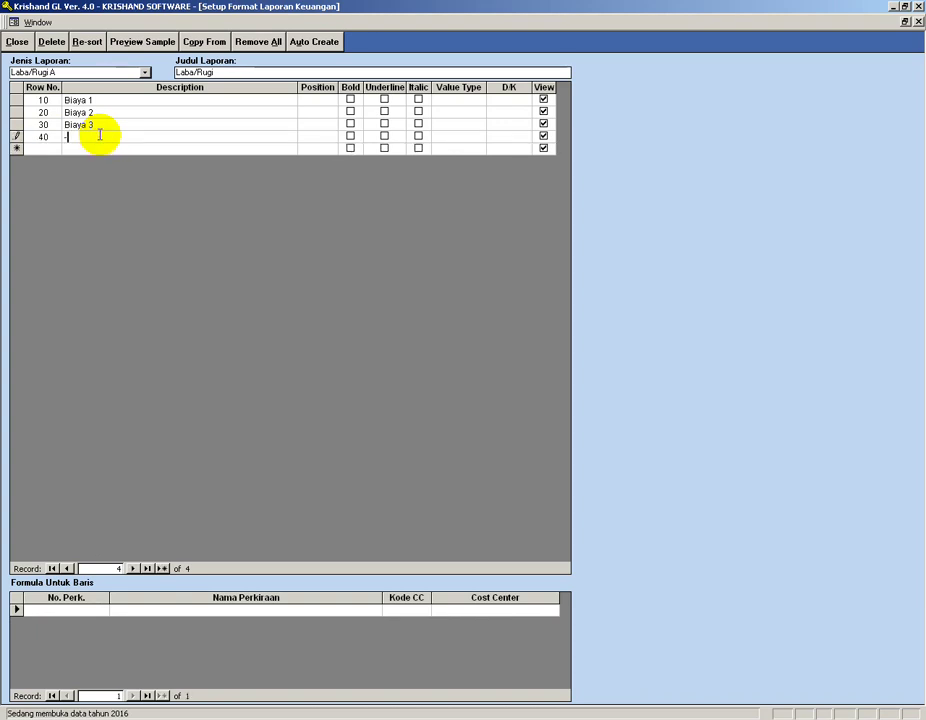
{"action": "left_click", "coordinate": [41, 149]}
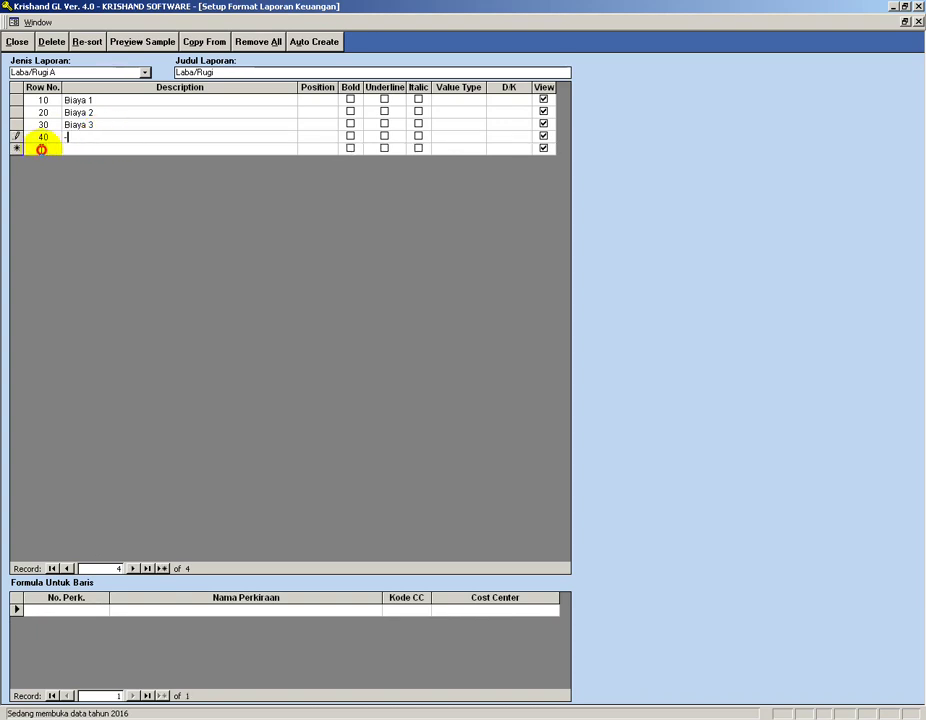
{"action": "type", "text": "50"}
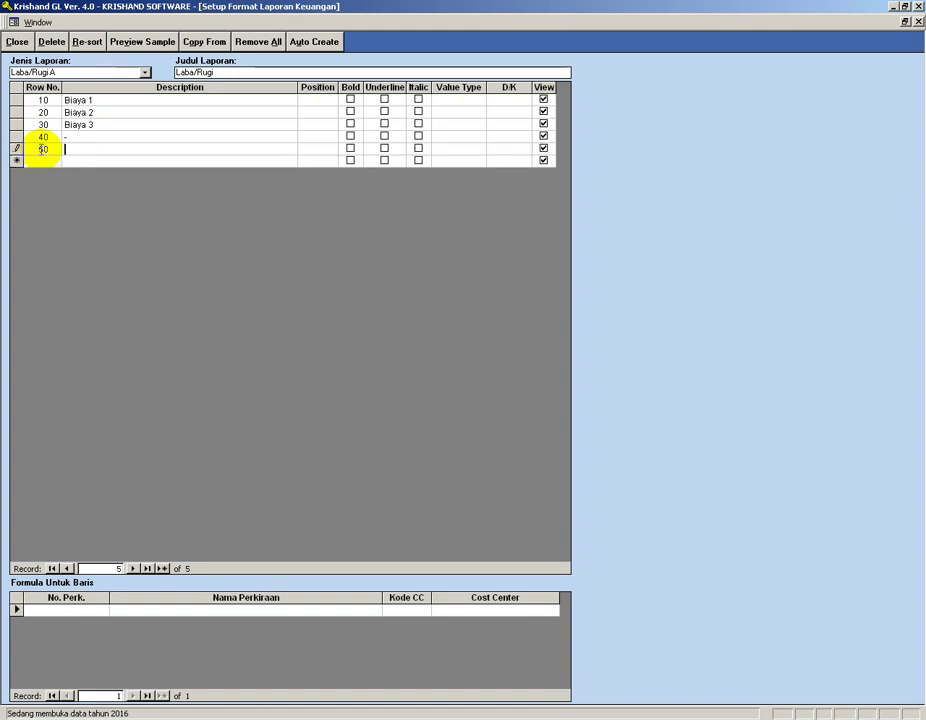
{"action": "type", "text": "Total Biaya"}
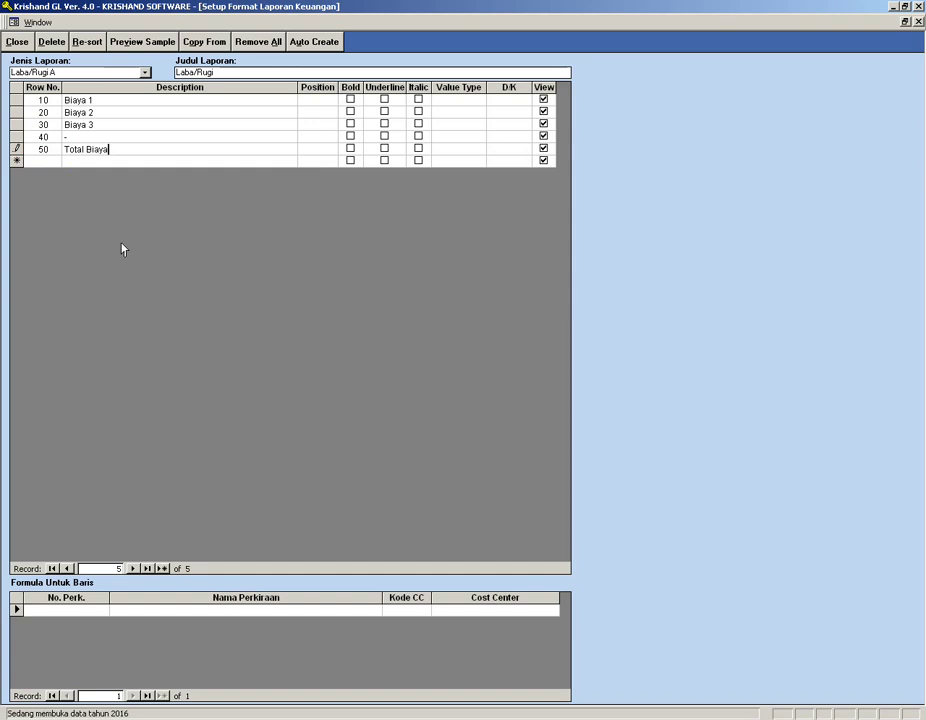
Step: Assign accounts 5101, 5102 and 5103 to the Total Biaya row's formula, and close the format setup and Setup Awal
{"action": "left_click", "coordinate": [80, 606]}
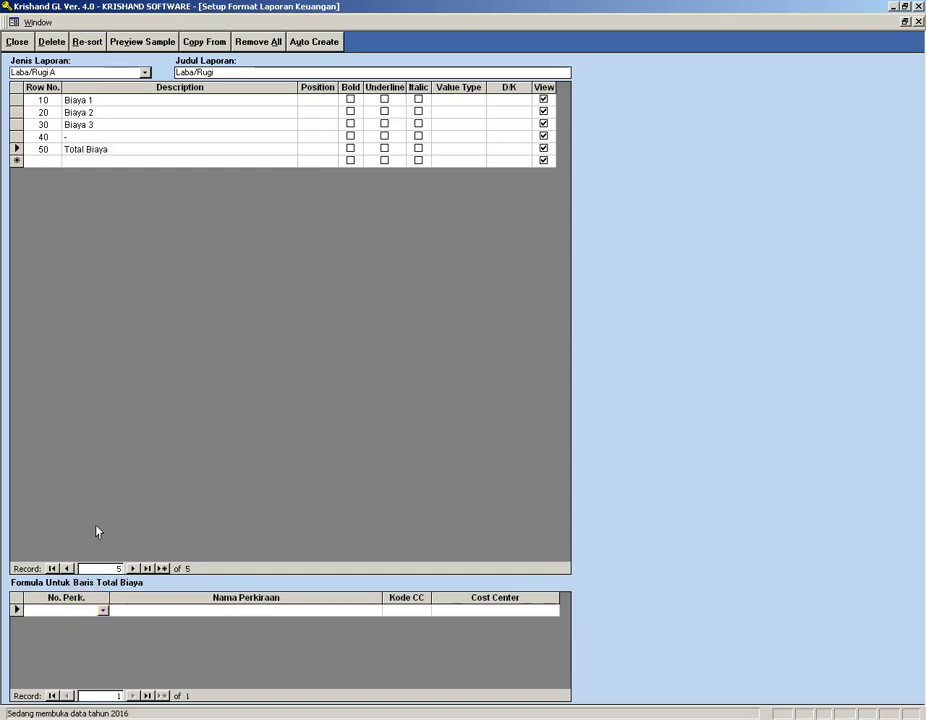
{"action": "left_click", "coordinate": [102, 610]}
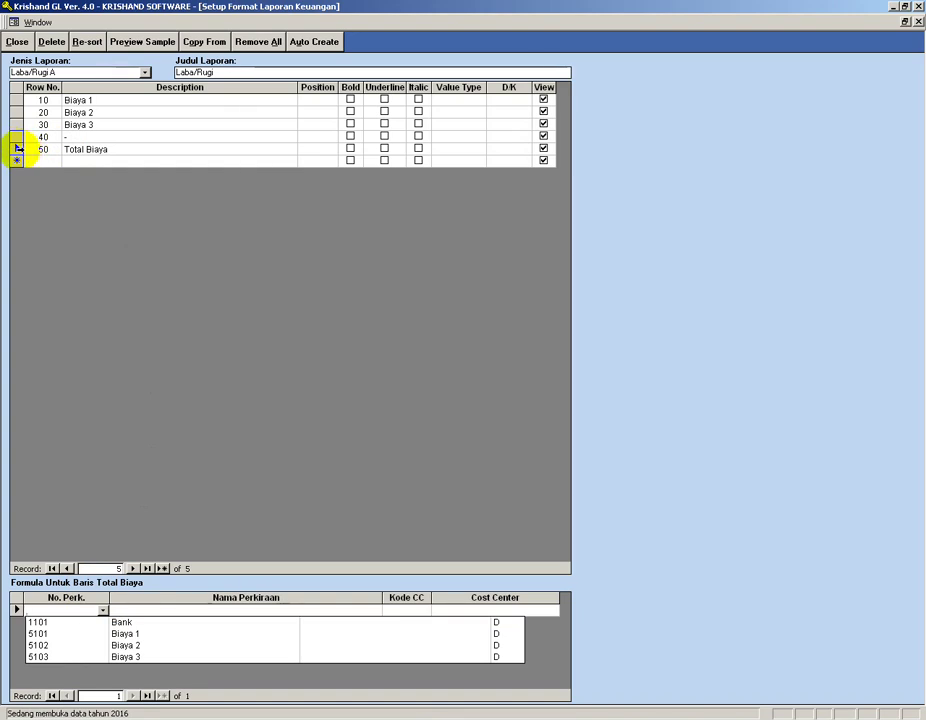
{"action": "left_click", "coordinate": [92, 634]}
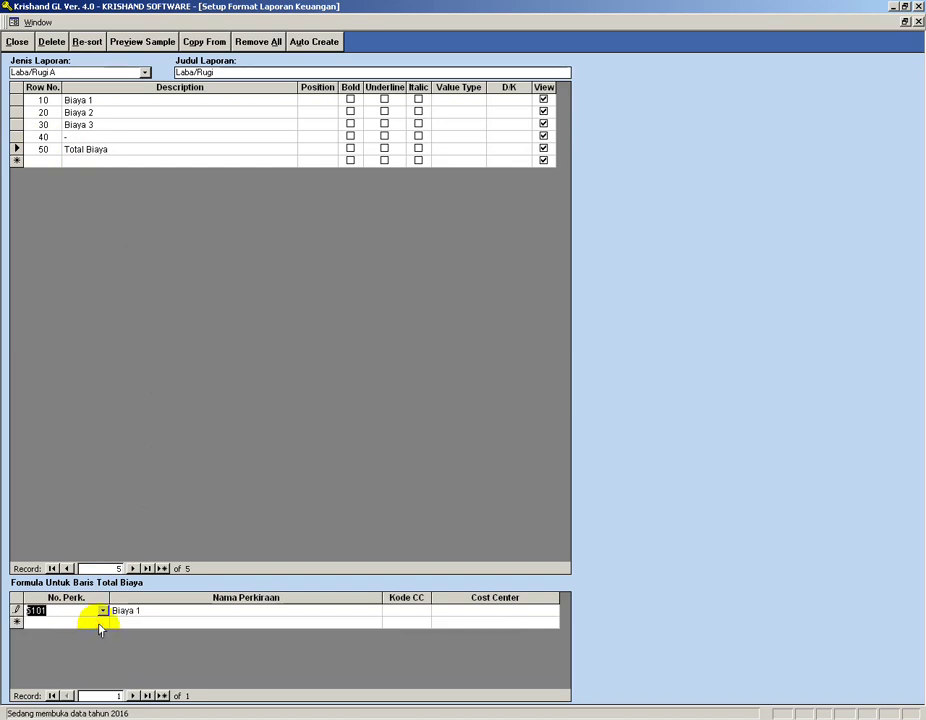
{"action": "left_click", "coordinate": [102, 622]}
{"action": "left_click", "coordinate": [96, 656]}
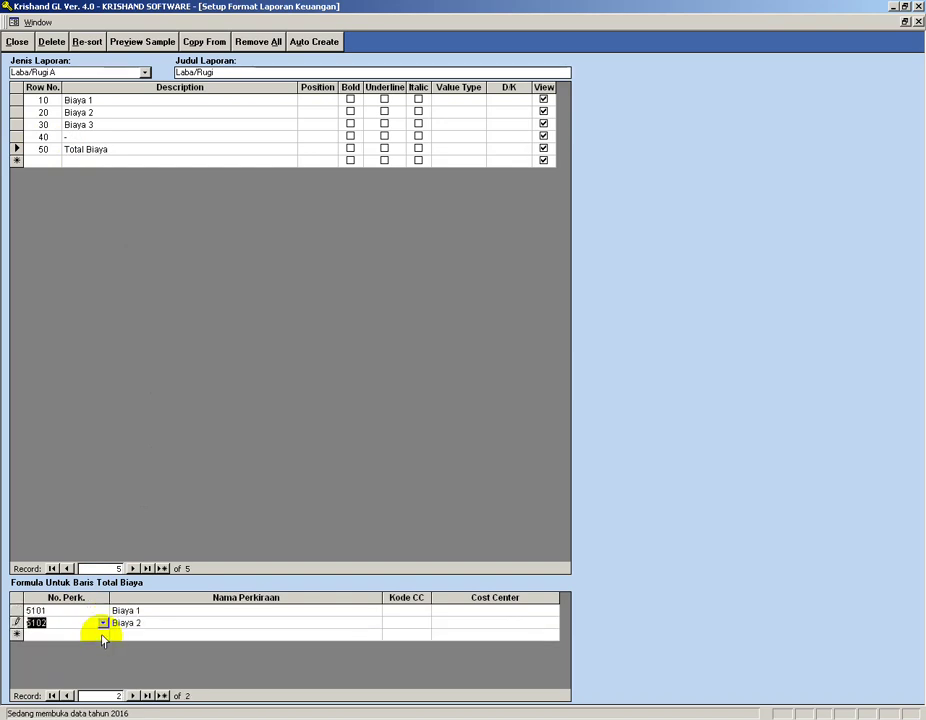
{"action": "left_click", "coordinate": [102, 634]}
{"action": "left_click", "coordinate": [76, 666]}
{"action": "left_click", "coordinate": [68, 622]}
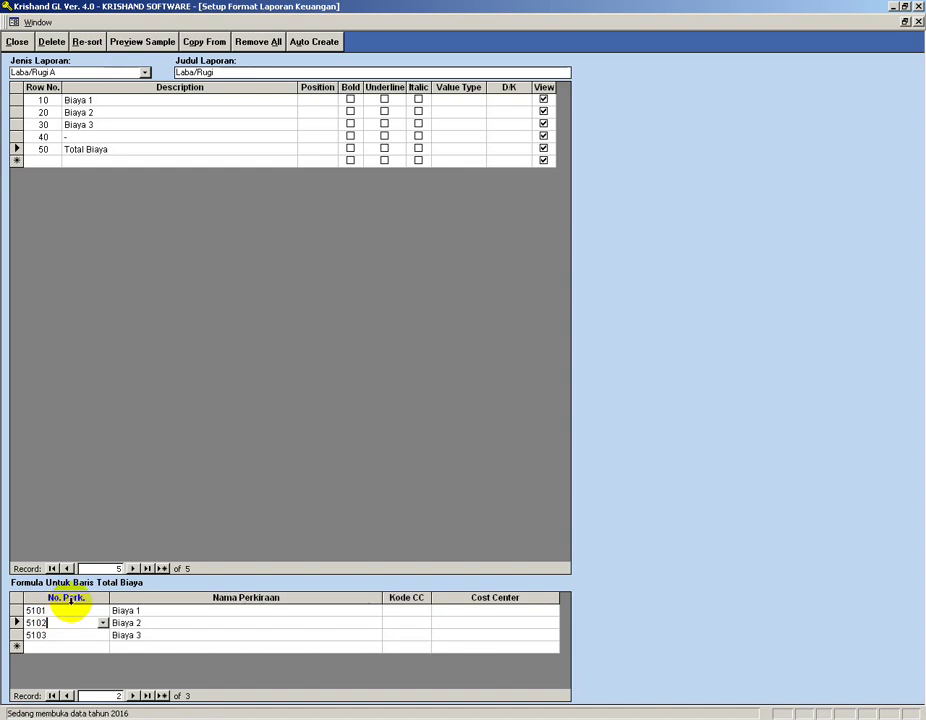
{"action": "left_click", "coordinate": [15, 43]}
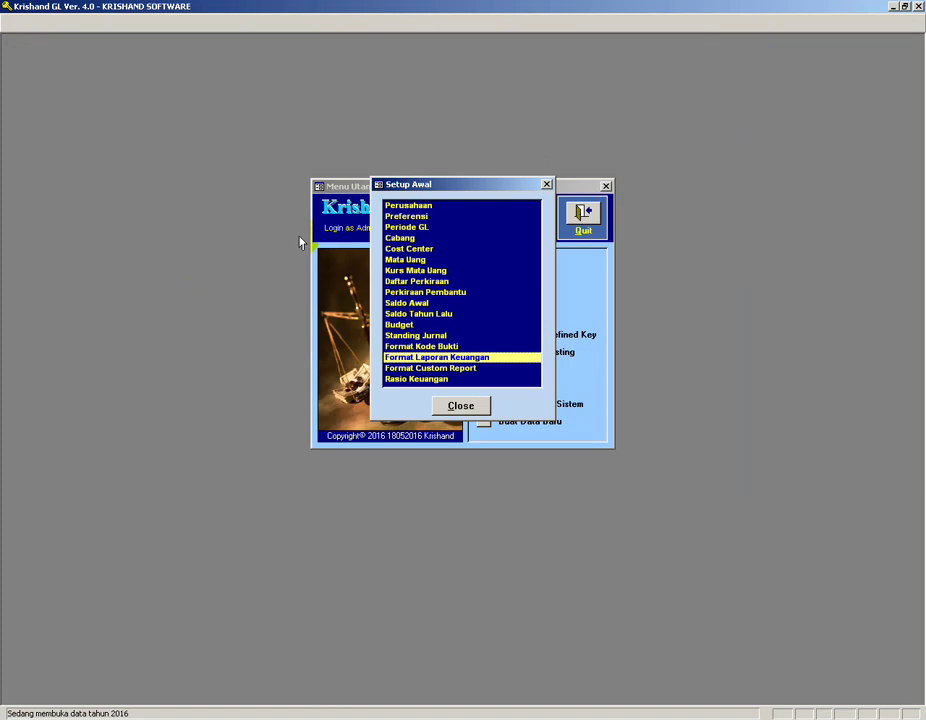
{"action": "left_click", "coordinate": [450, 407]}
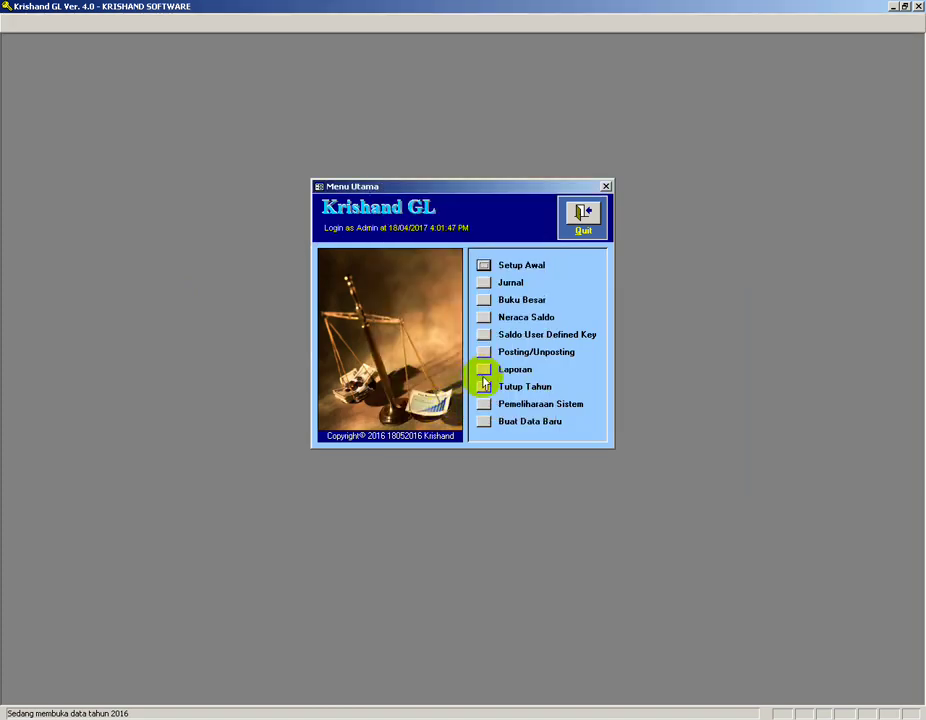
Step: Open the reports list, select Rekap Saldo Key Analysis (Trend Perk) to examine its options, and close the list
{"action": "left_click", "coordinate": [483, 371]}
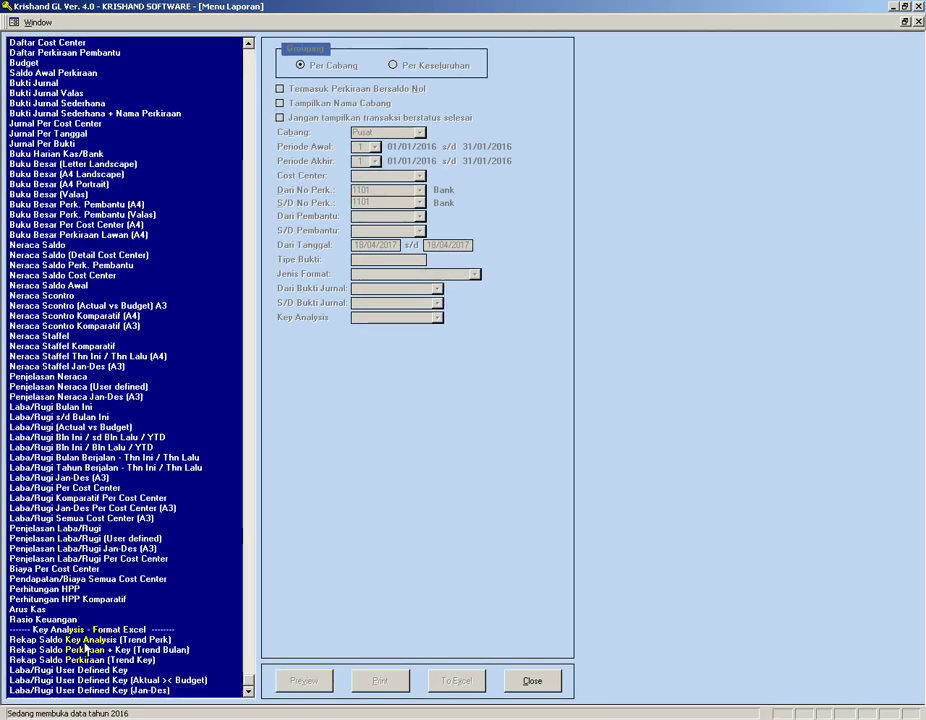
{"action": "left_click", "coordinate": [88, 641]}
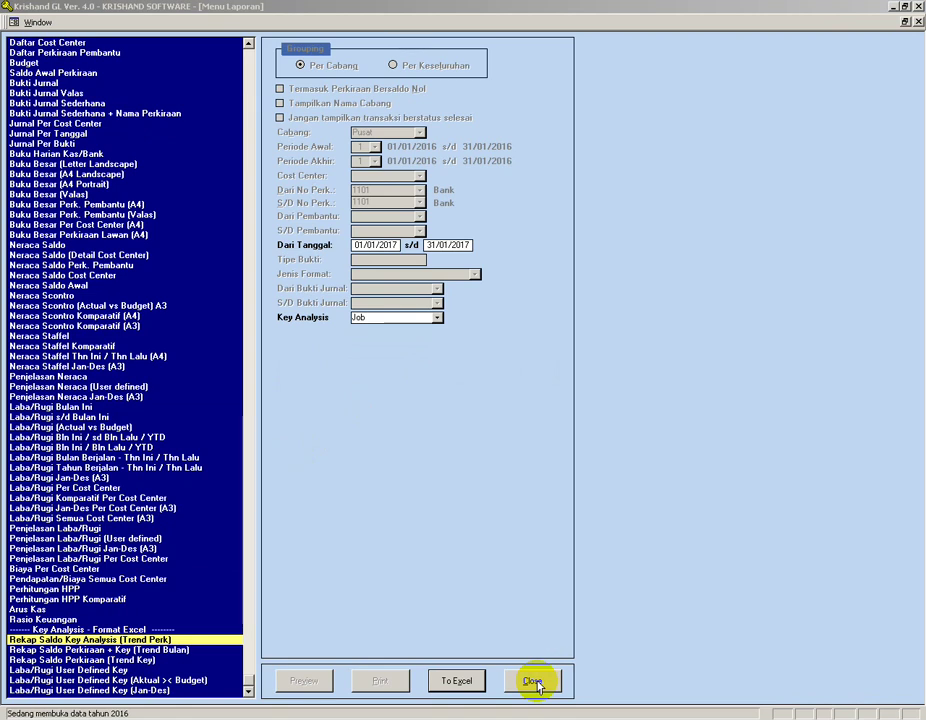
{"action": "left_click", "coordinate": [533, 683]}
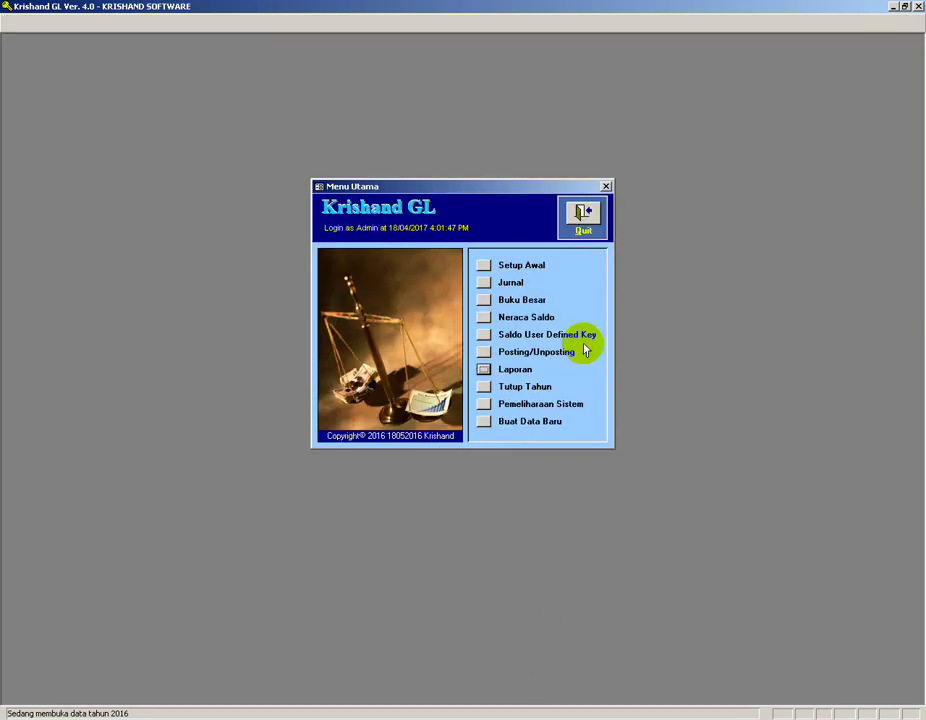
Step: Post the journals up to period 1, view the Unposting option, and close the posting process
{"action": "left_click", "coordinate": [483, 351]}
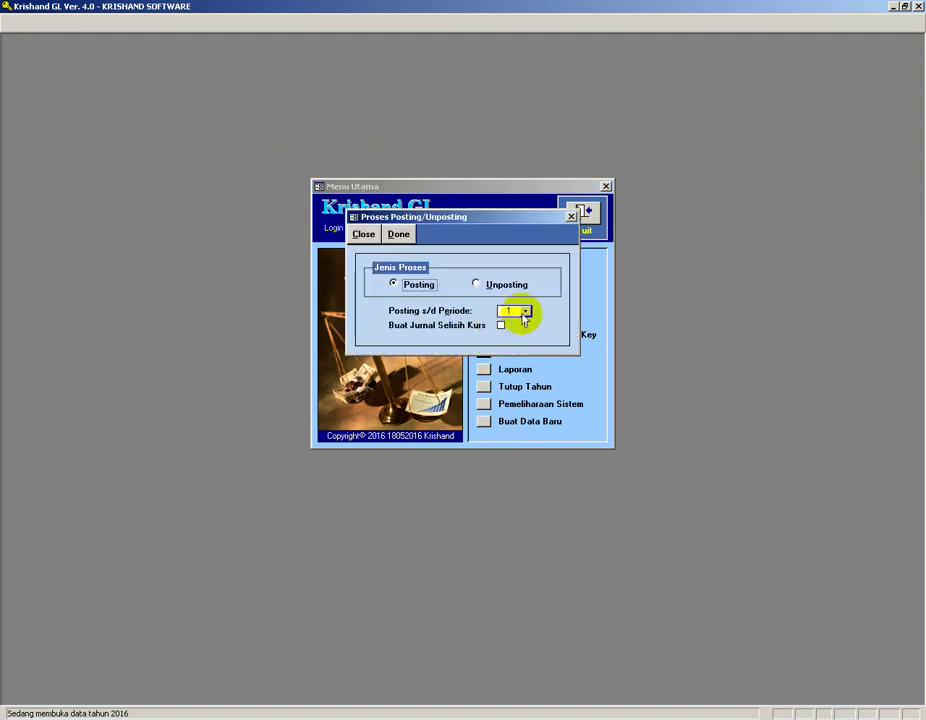
{"action": "left_click", "coordinate": [398, 234]}
{"action": "left_click", "coordinate": [420, 283]}
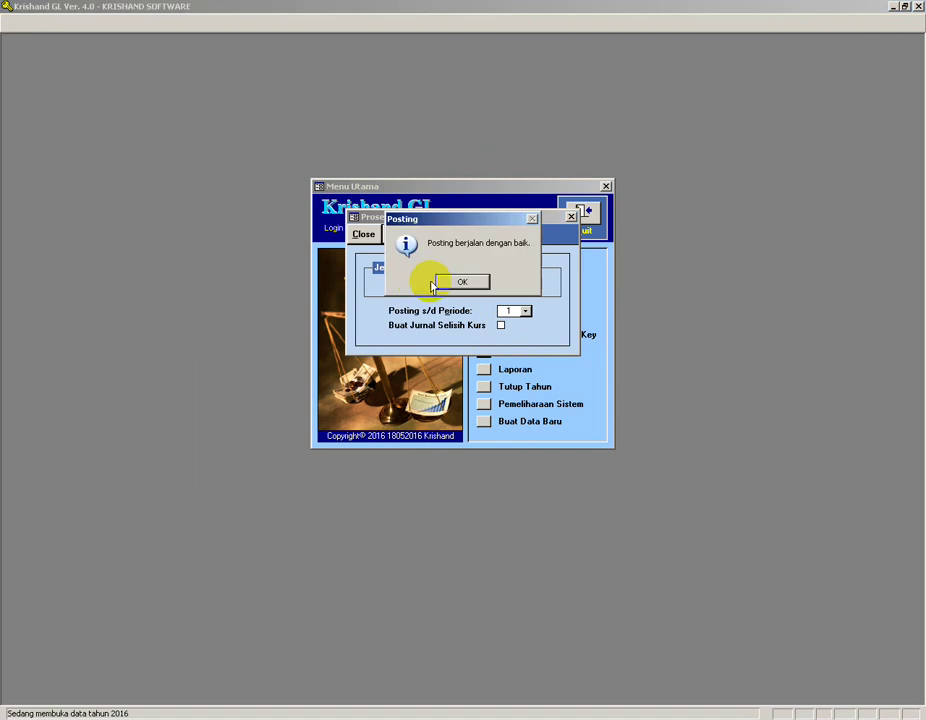
{"action": "left_click", "coordinate": [440, 285]}
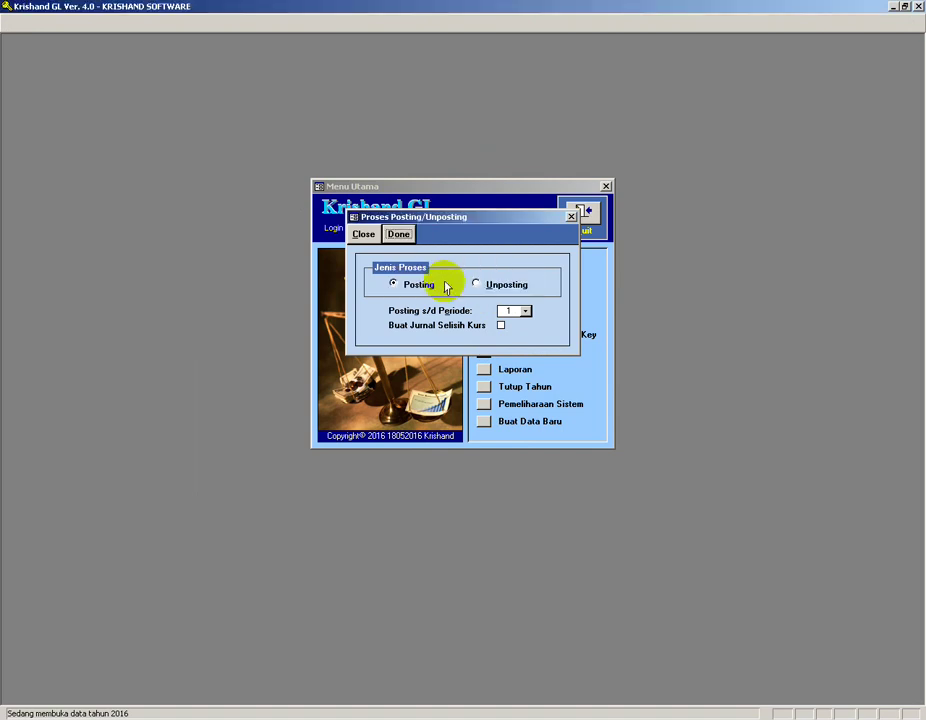
{"action": "left_click", "coordinate": [496, 287]}
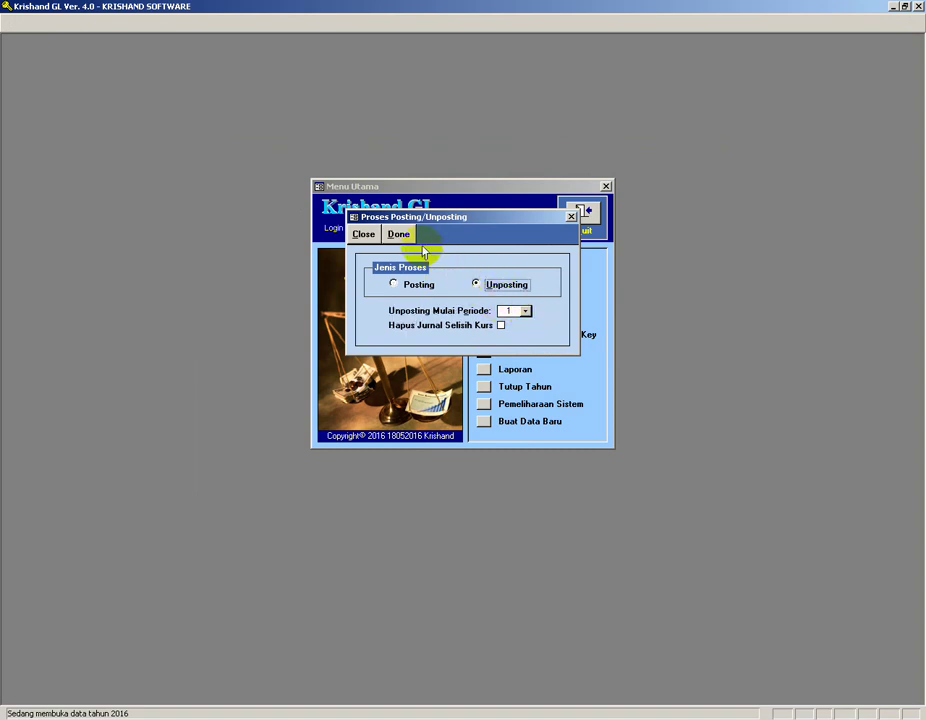
{"action": "left_click", "coordinate": [363, 236]}
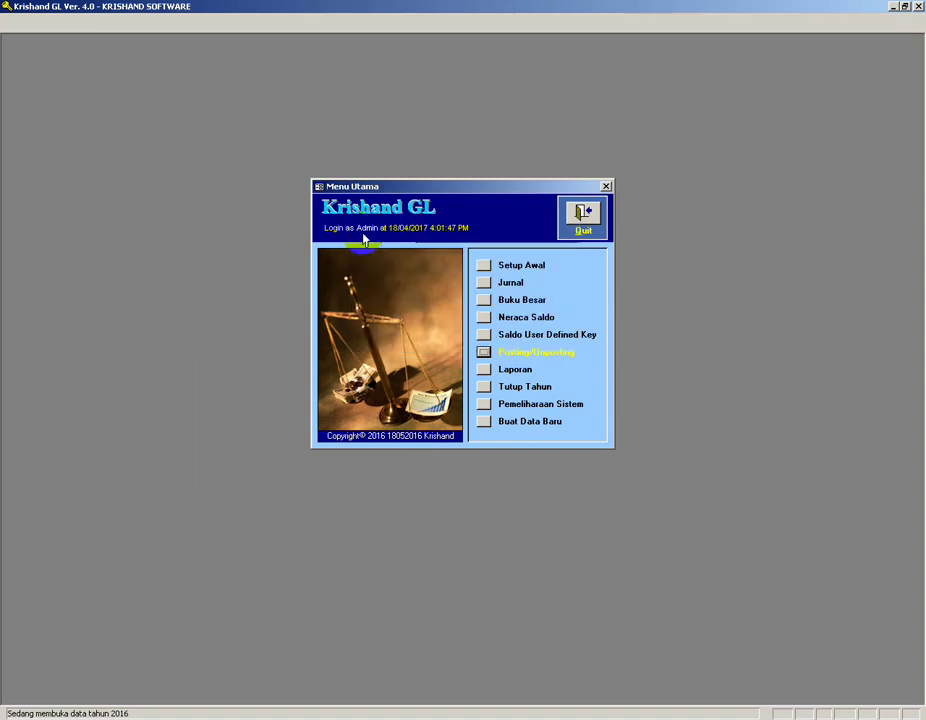
Step: Check the posting user and posting date of period 1 in the Periode GL setup, and close Setup Awal
{"action": "left_click", "coordinate": [480, 262]}
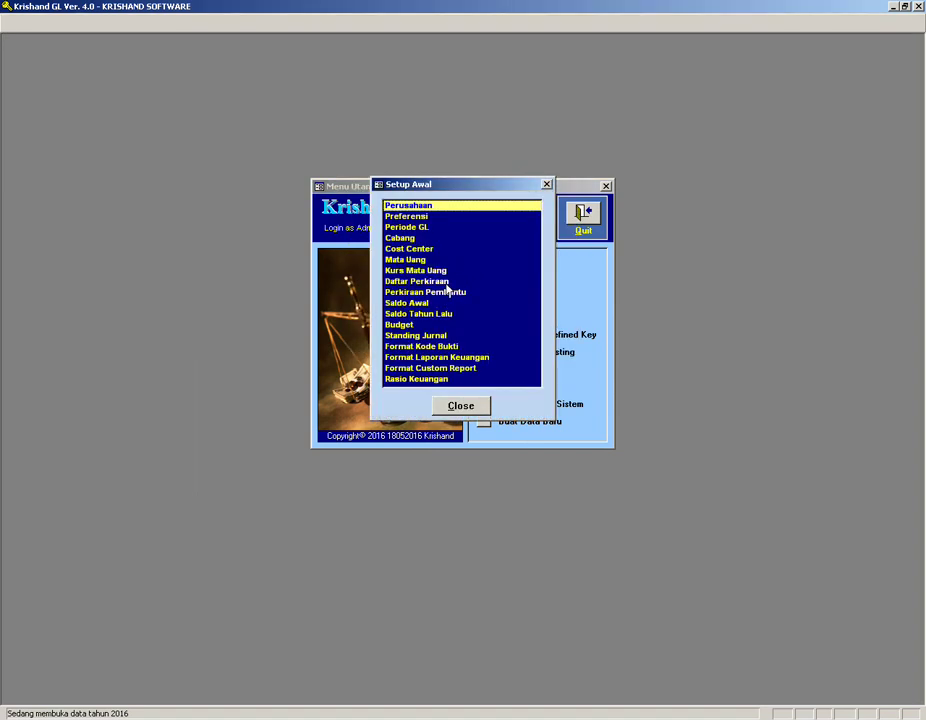
{"action": "left_click", "coordinate": [412, 228]}
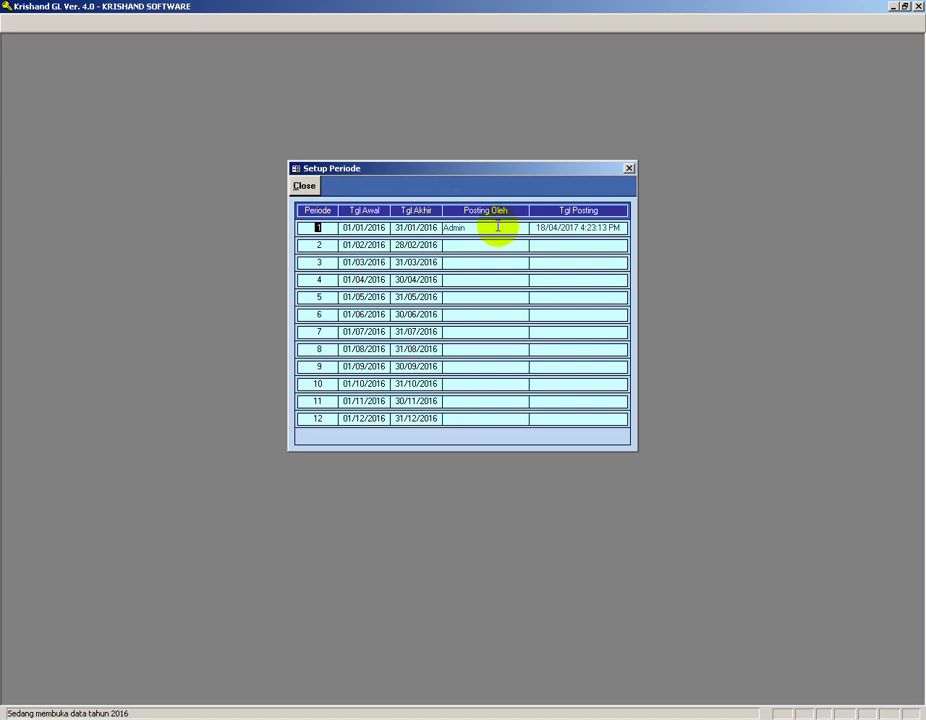
{"action": "left_click", "coordinate": [303, 186]}
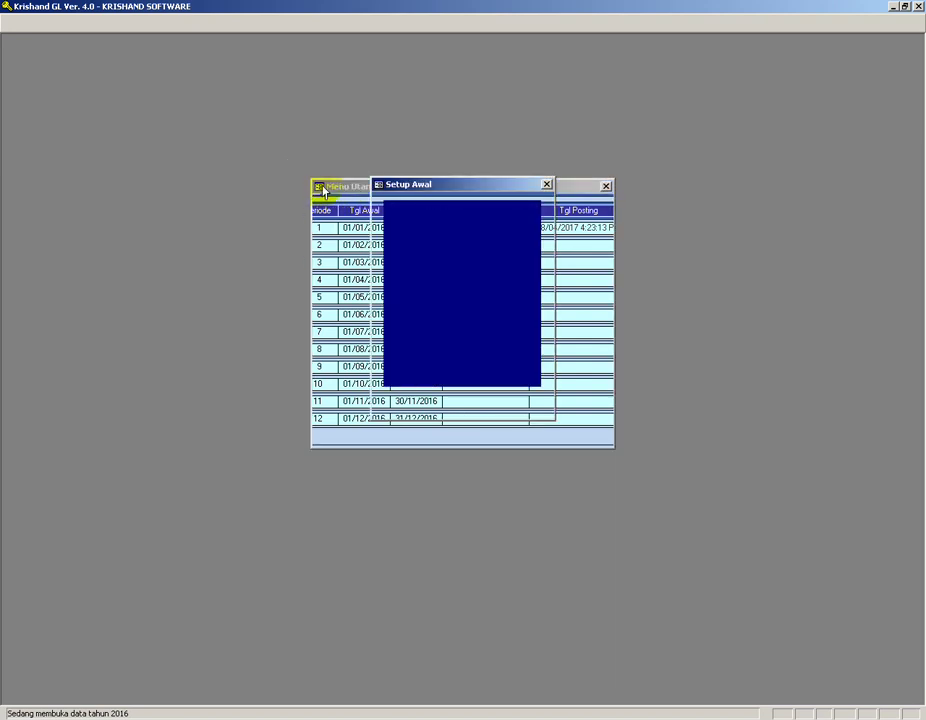
{"action": "left_click", "coordinate": [476, 412]}
Step: Open the reports list and examine the filter options of each Key Analysis report in Excel format
{"action": "left_click", "coordinate": [483, 369]}
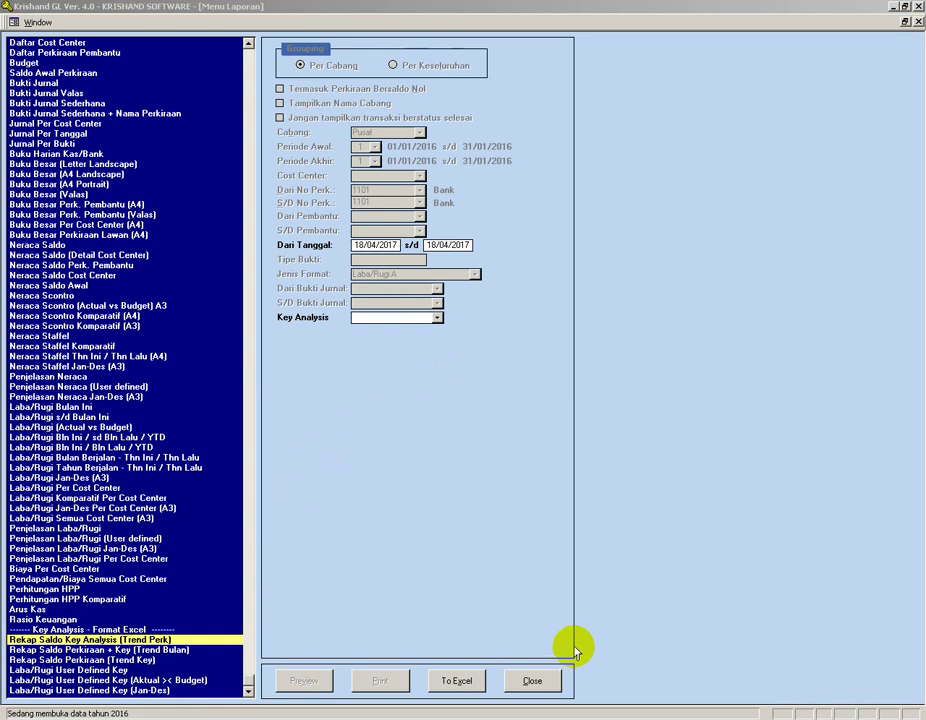
{"action": "left_click", "coordinate": [125, 650]}
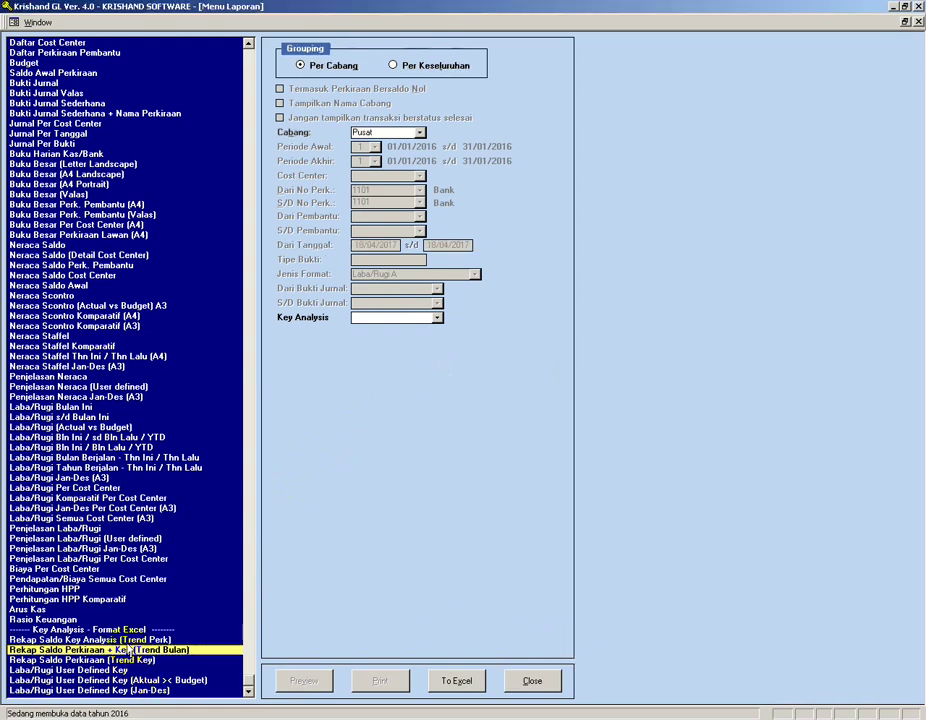
{"action": "left_click", "coordinate": [115, 660]}
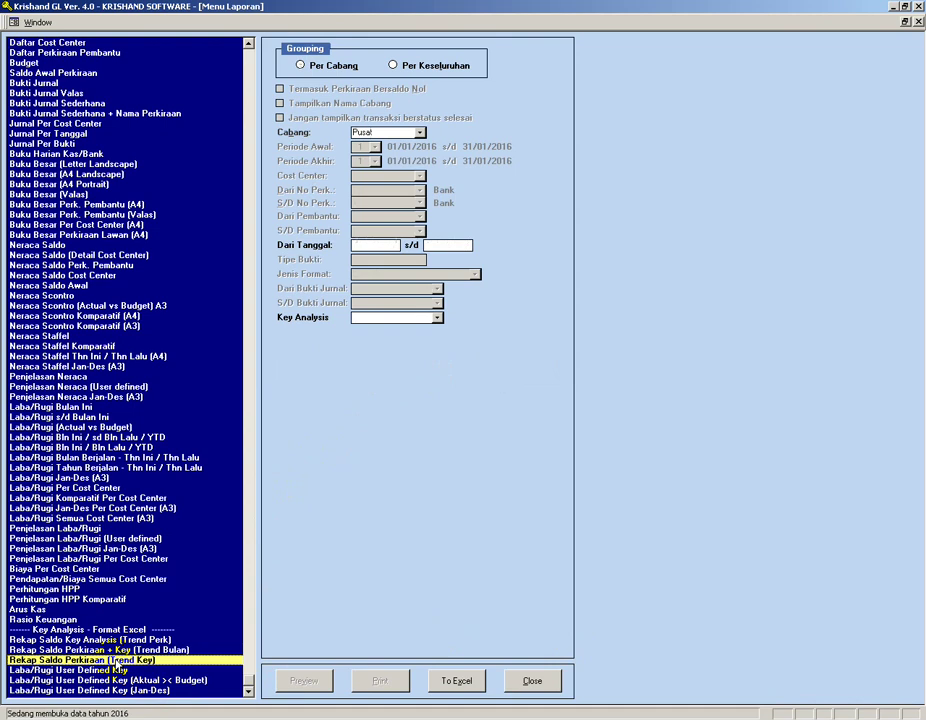
{"action": "left_click", "coordinate": [105, 671]}
{"action": "key", "text": "Down"}
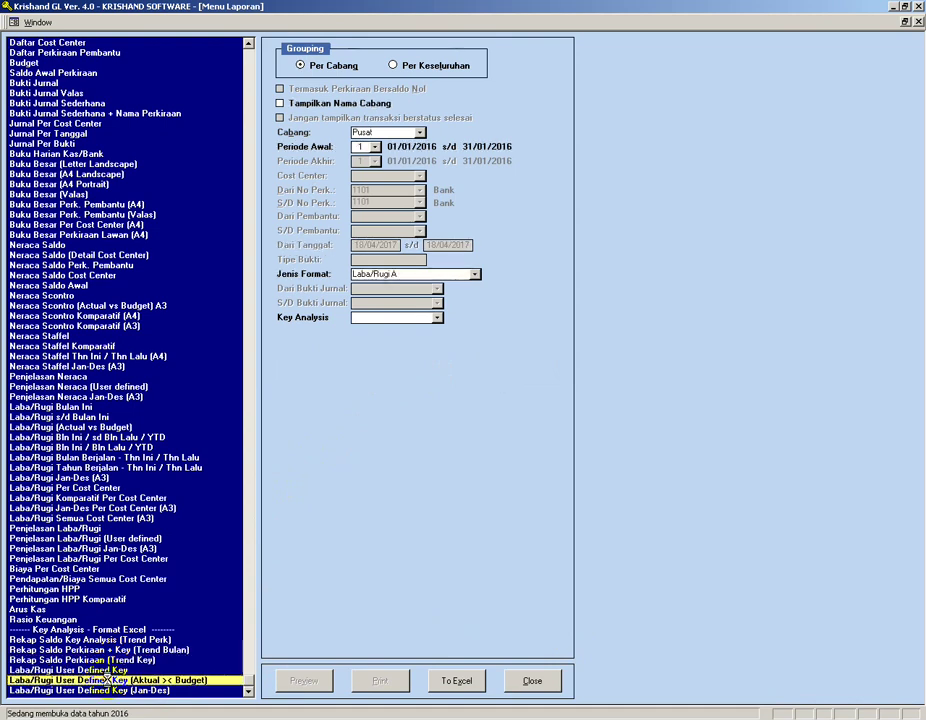
{"action": "key", "text": "Down"}
{"action": "left_click", "coordinate": [118, 639]}
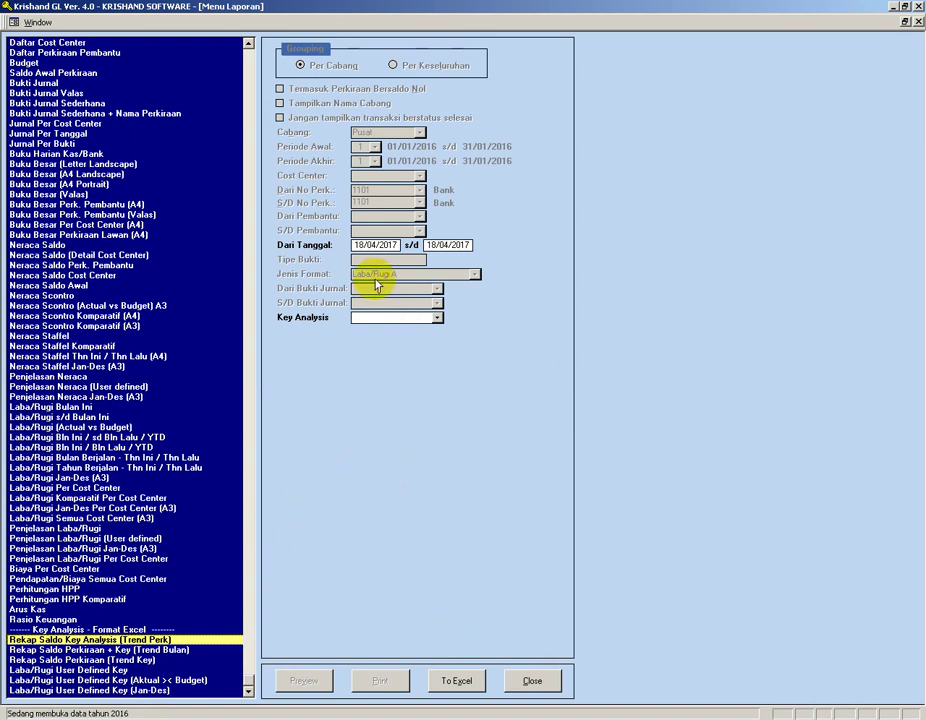
{"action": "left_click", "coordinate": [102, 651]}
Step: Set the Rekap Saldo Key Analysis (Trend Perk) report to dates 01/01/2016 through 31/01/2016 with Job as the key analysis
{"action": "left_click", "coordinate": [103, 641]}
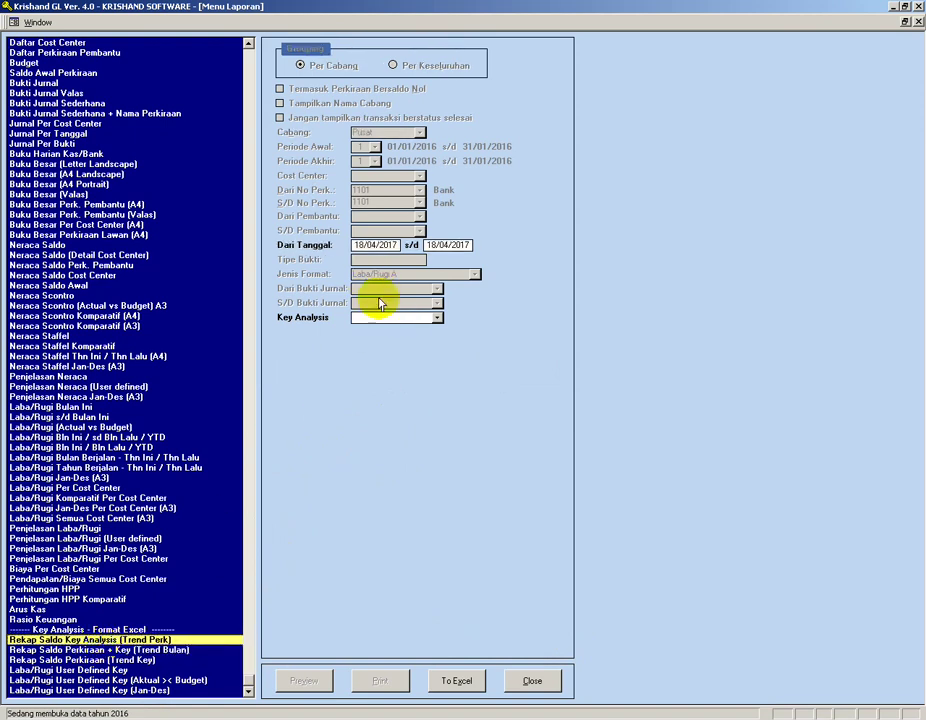
{"action": "left_click", "coordinate": [388, 245]}
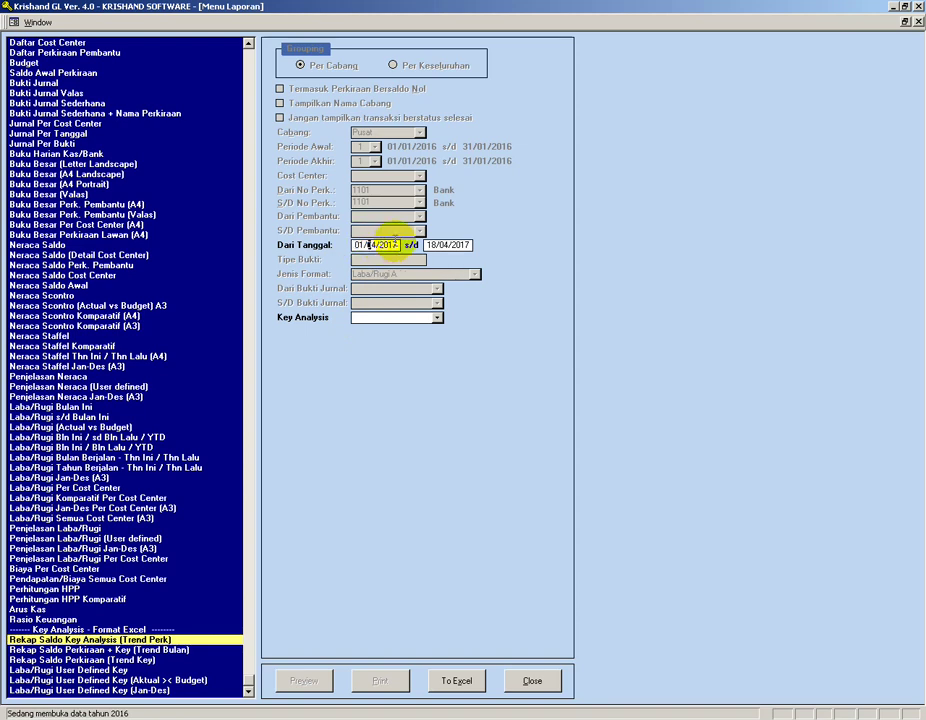
{"action": "key", "text": "Tab"}
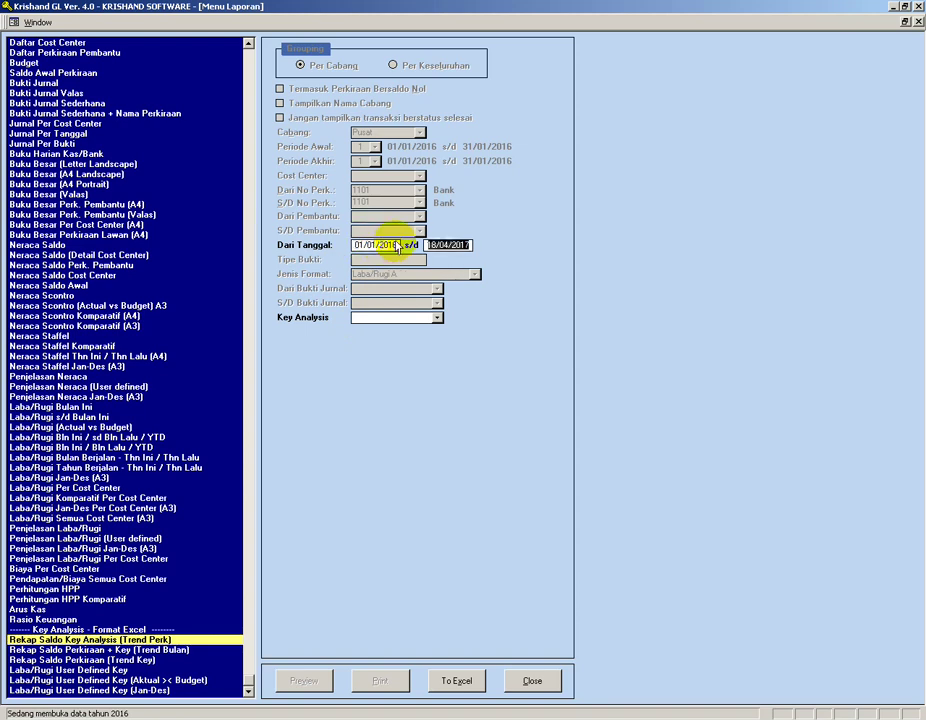
{"action": "type", "text": "31/0"}
{"action": "left_click", "coordinate": [436, 317]}
{"action": "left_click", "coordinate": [413, 333]}
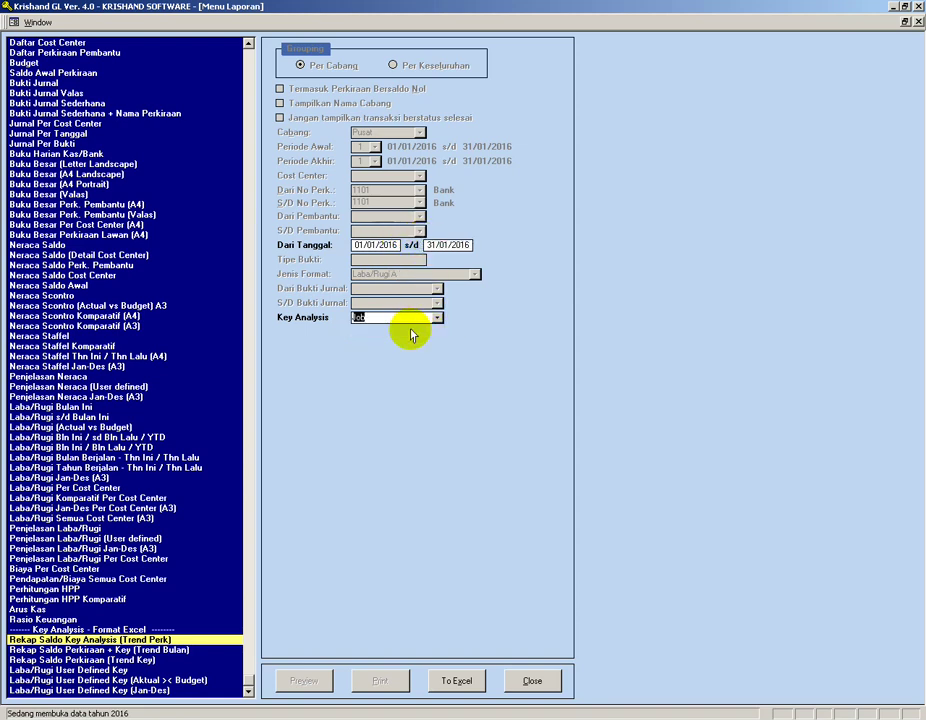
Step: Export the Rekap Saldo Key Analysis report to Excel as qryTemp, replacing the existing file
{"action": "left_click", "coordinate": [451, 682]}
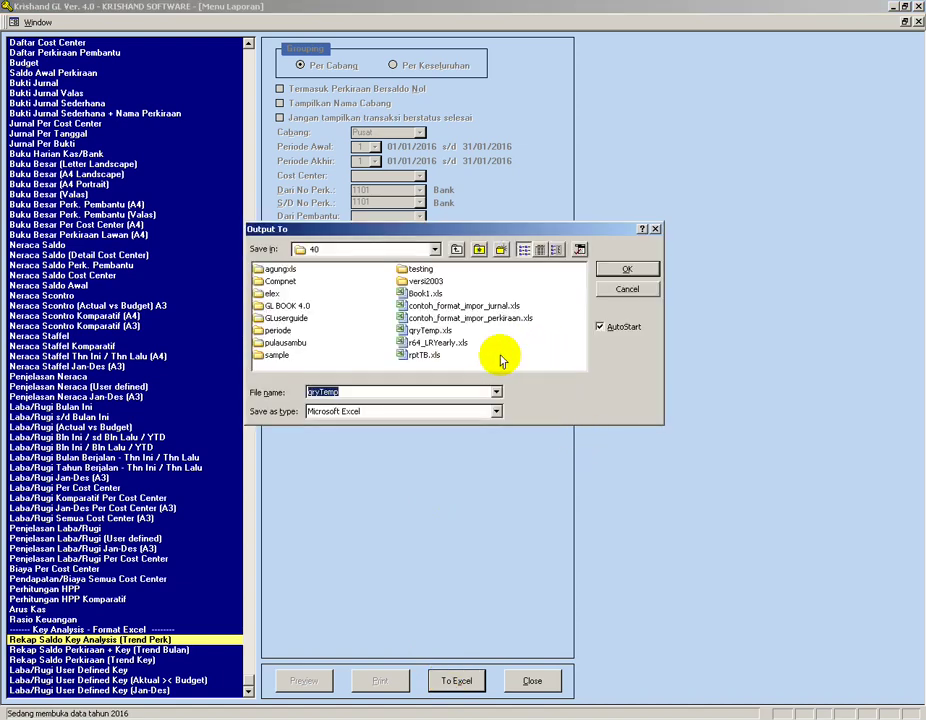
{"action": "left_click", "coordinate": [628, 272]}
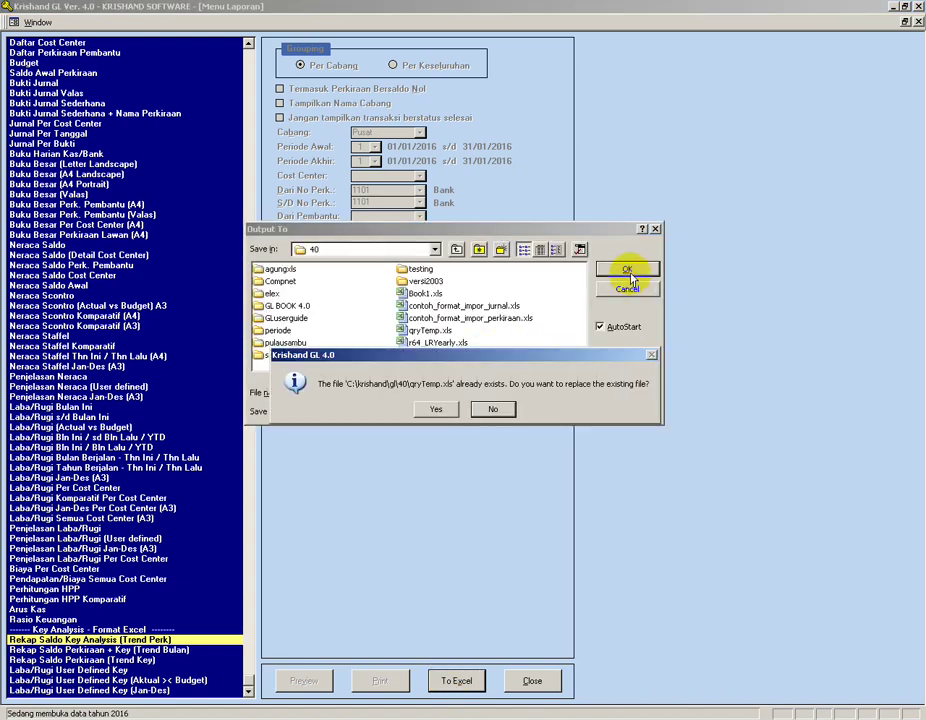
{"action": "left_click", "coordinate": [434, 410]}
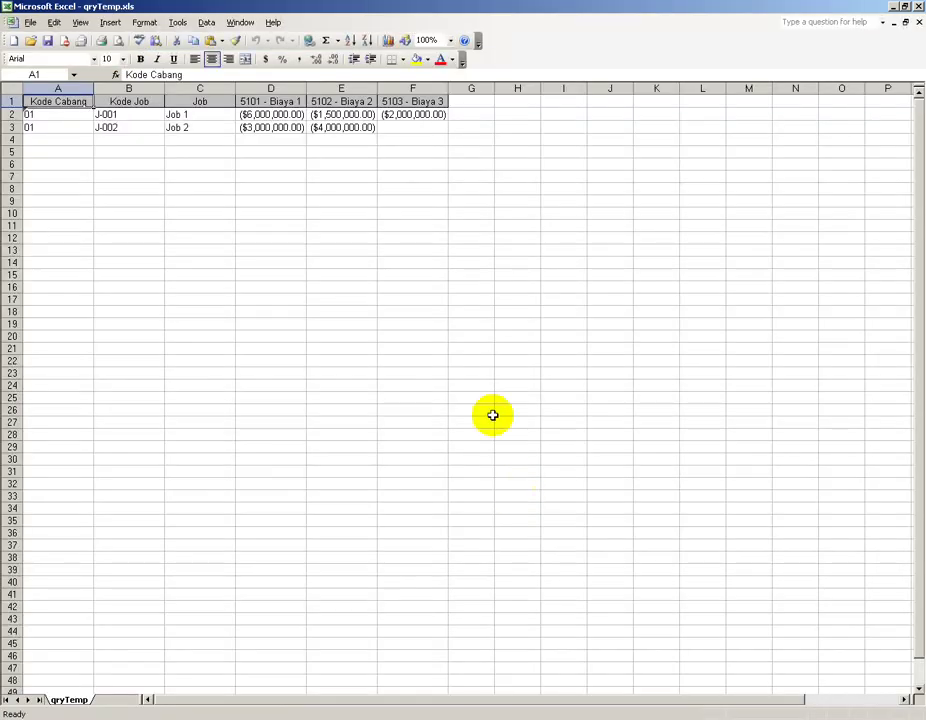
Step: Examine the exported job codes, branch codes and expense account columns for each job in the qryTemp workbook
{"action": "left_click", "coordinate": [118, 200]}
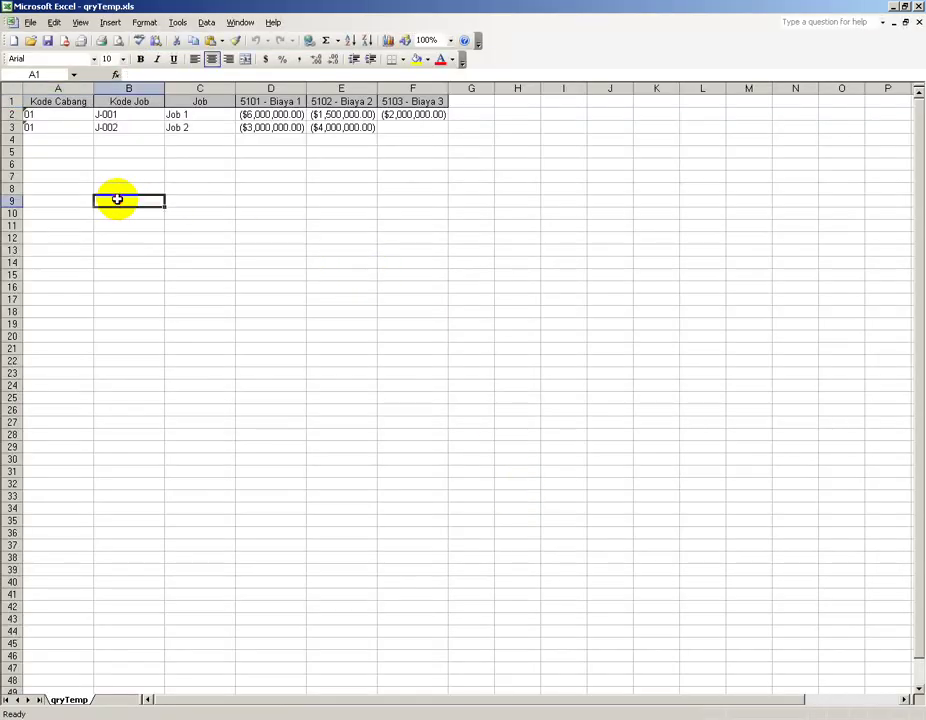
{"action": "left_click", "coordinate": [129, 118]}
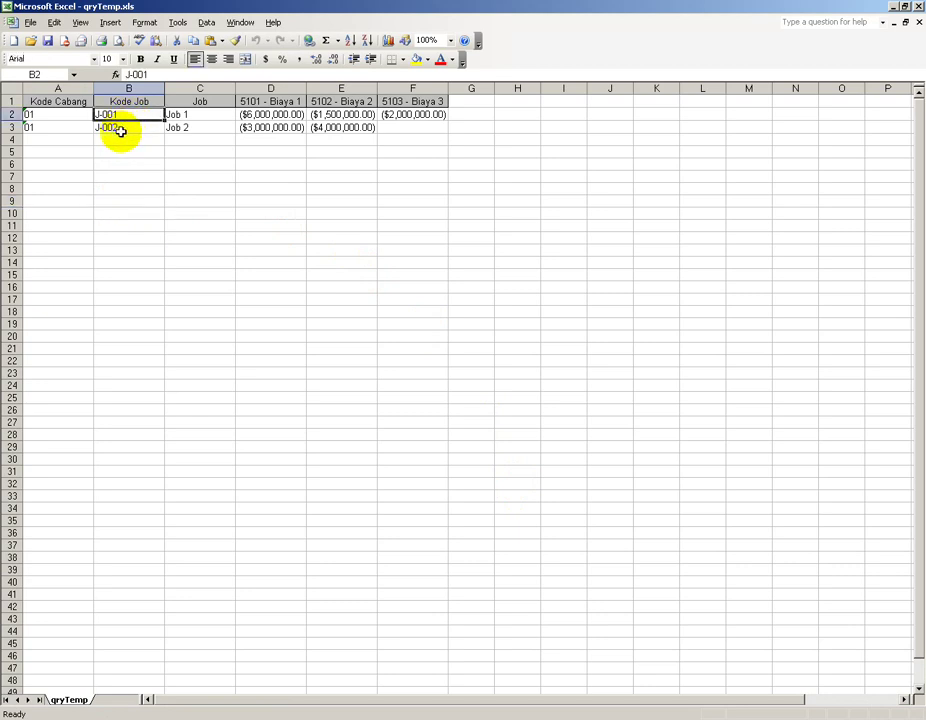
{"action": "left_click", "coordinate": [120, 131]}
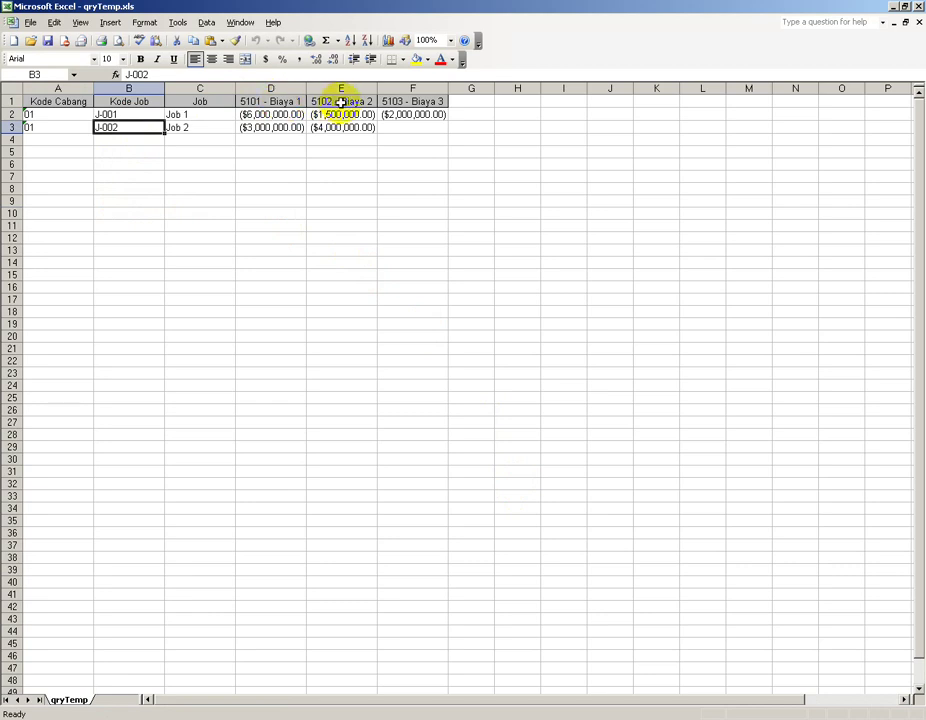
{"action": "left_click", "coordinate": [126, 114]}
{"action": "left_click", "coordinate": [124, 128]}
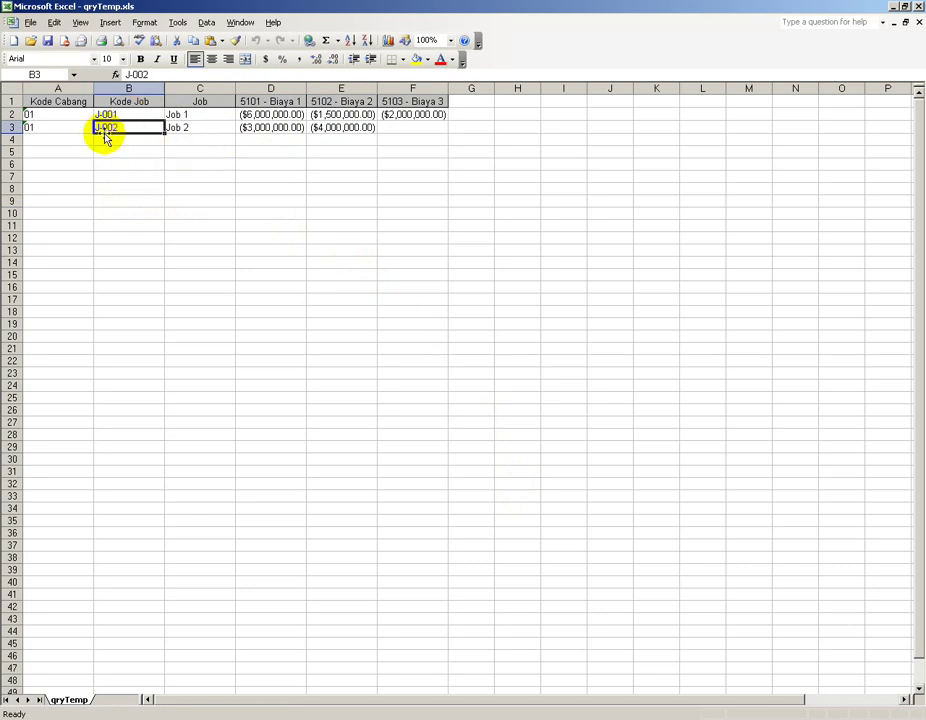
{"action": "left_click", "coordinate": [70, 141]}
{"action": "left_click", "coordinate": [74, 119]}
{"action": "left_click", "coordinate": [80, 126]}
{"action": "left_click", "coordinate": [262, 137]}
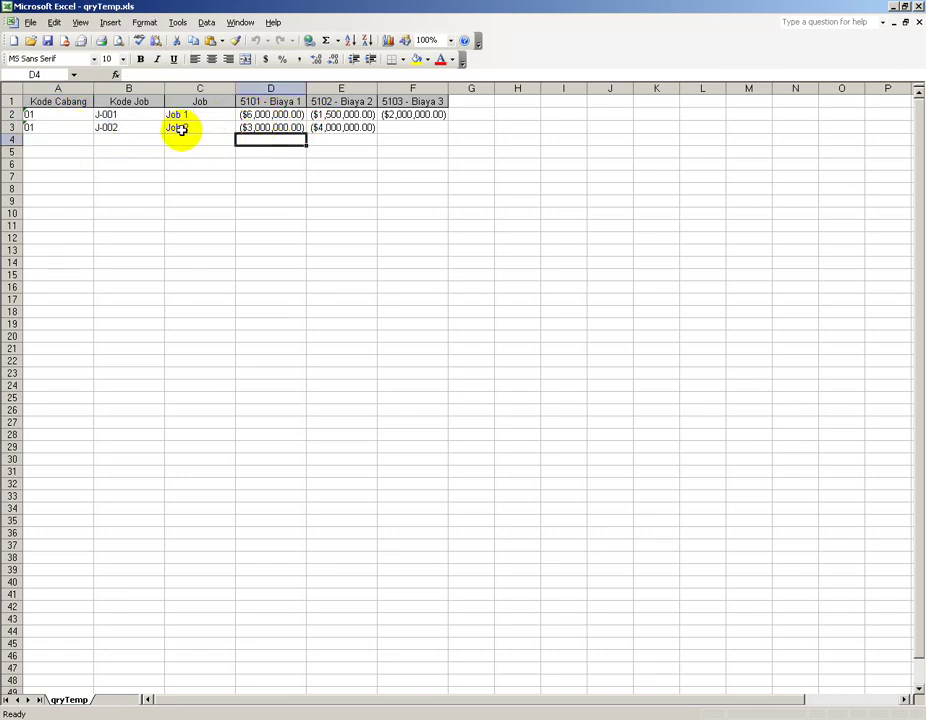
Step: Close the qryTemp workbook, create a blank workbook in Excel, and switch back to Krishand GL
{"action": "left_click", "coordinate": [919, 22]}
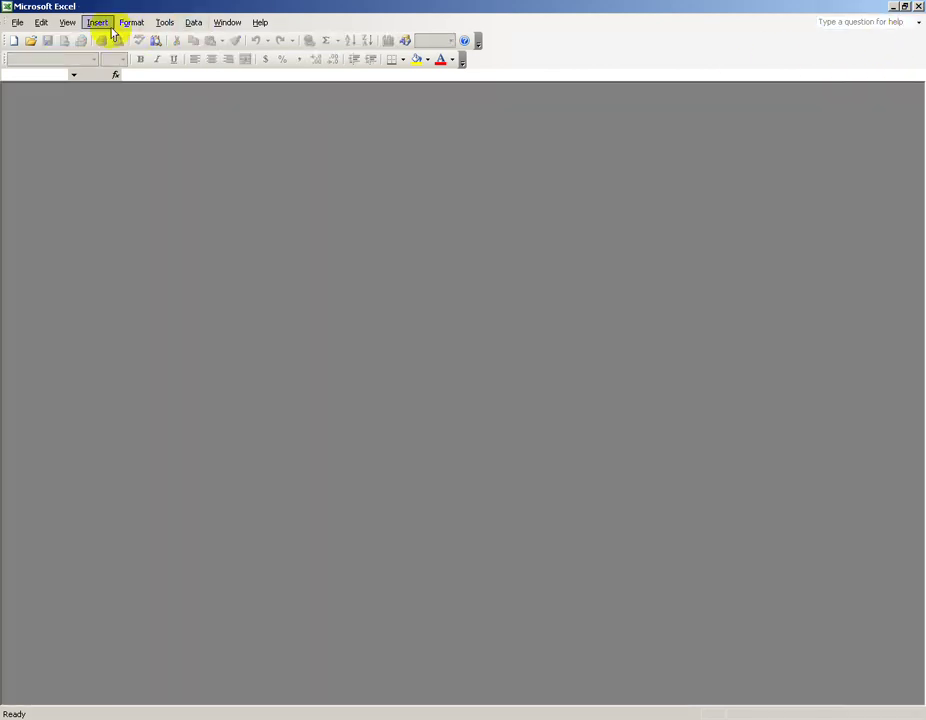
{"action": "left_click", "coordinate": [13, 40]}
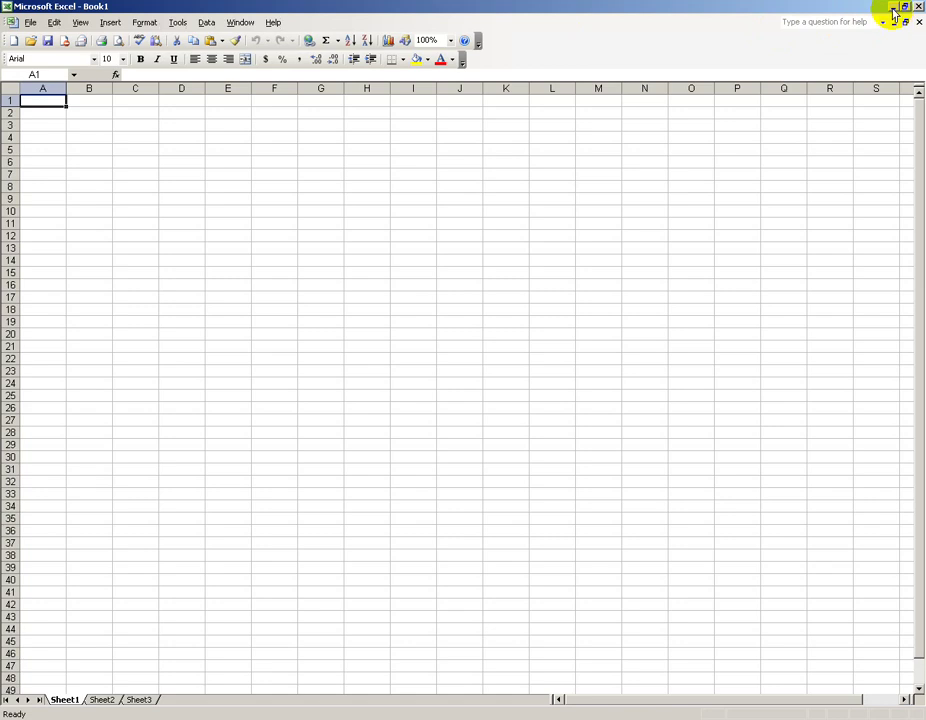
{"action": "left_click", "coordinate": [893, 7]}
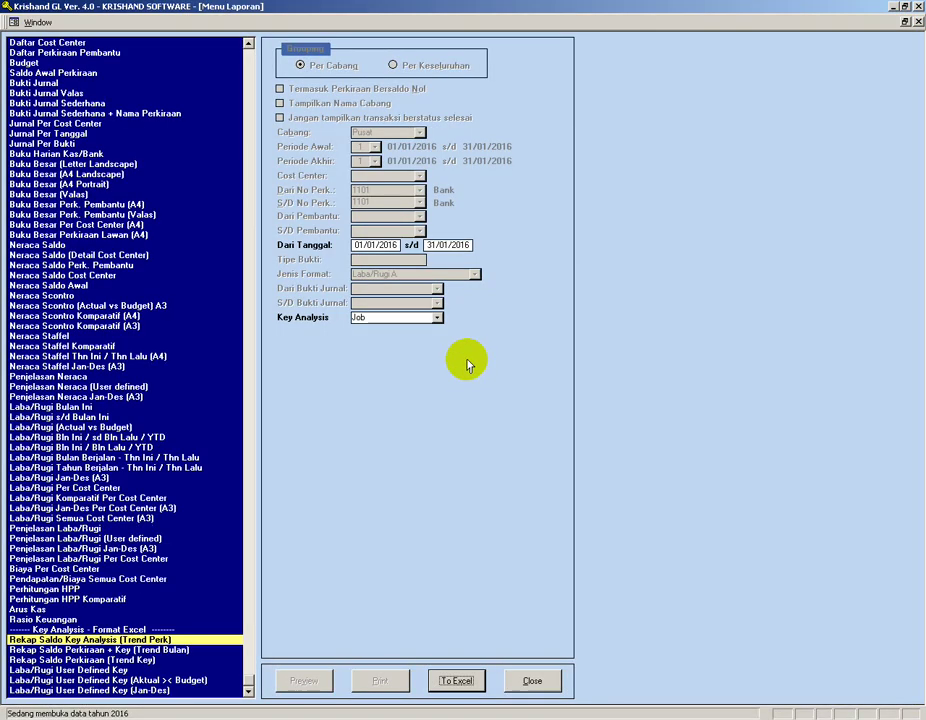
Step: Select the Laba/Rugi User Defined Key report with format Laba/Rugi A, and review the rows in that format's setup
{"action": "left_click", "coordinate": [78, 670]}
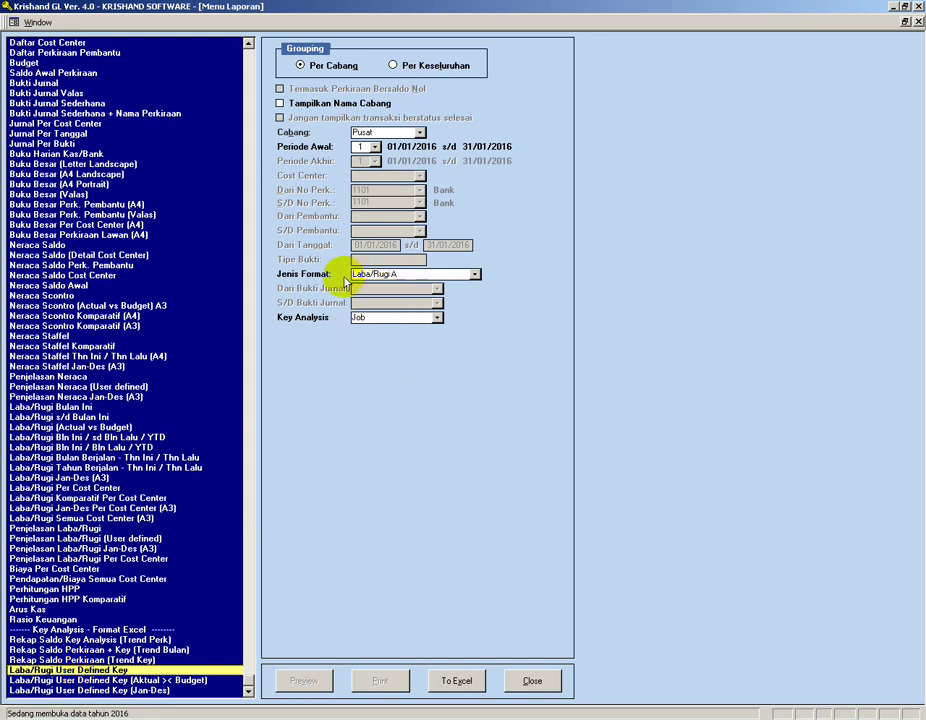
{"action": "left_click", "coordinate": [475, 274]}
{"action": "left_click", "coordinate": [475, 276]}
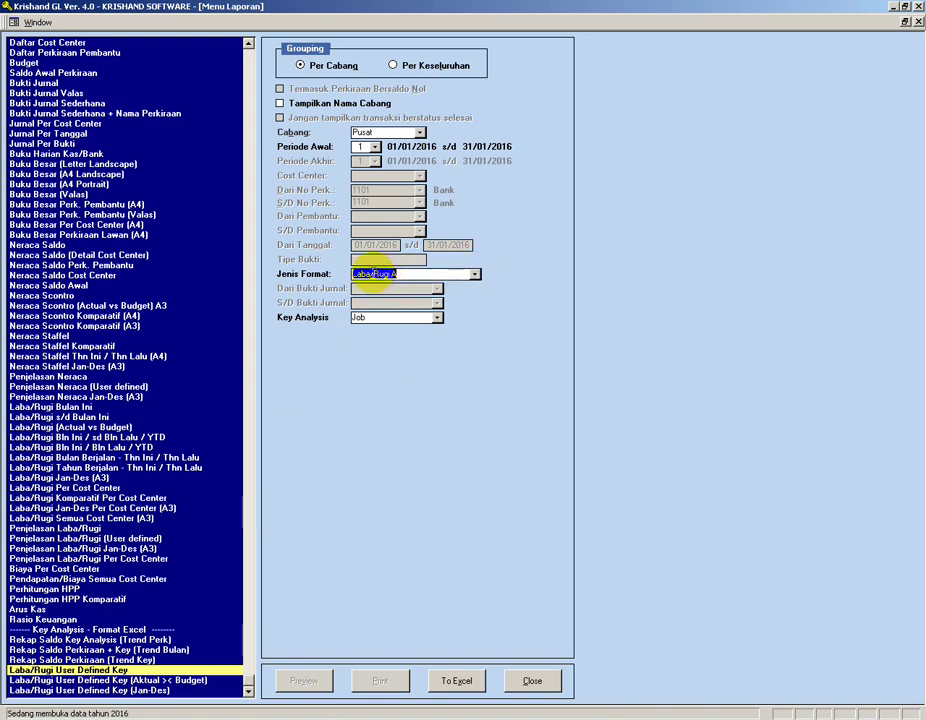
{"action": "left_click", "coordinate": [367, 317]}
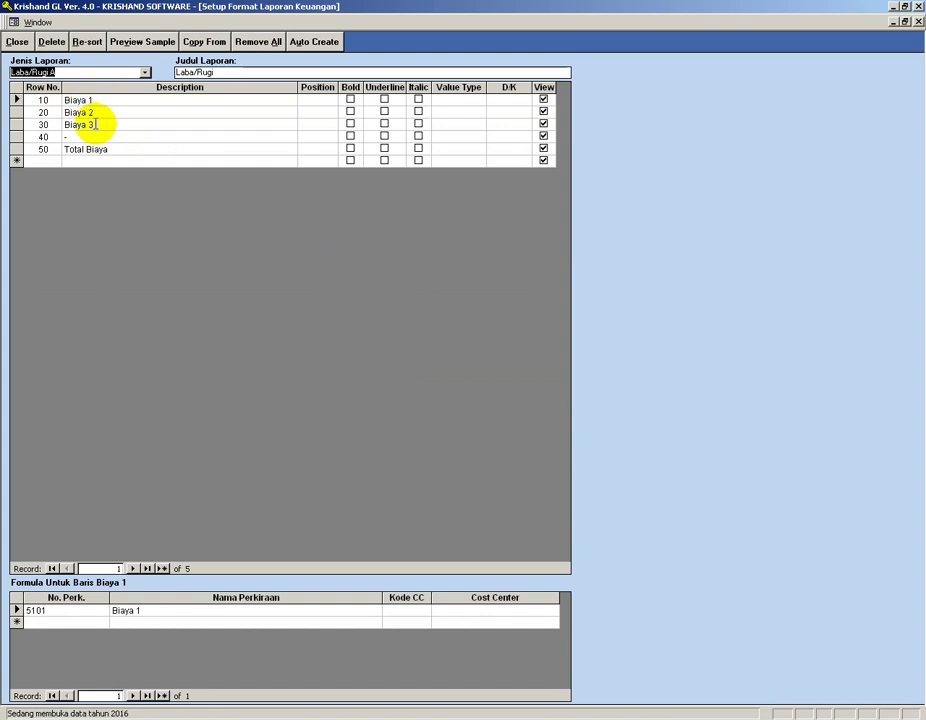
{"action": "left_click", "coordinate": [17, 44]}
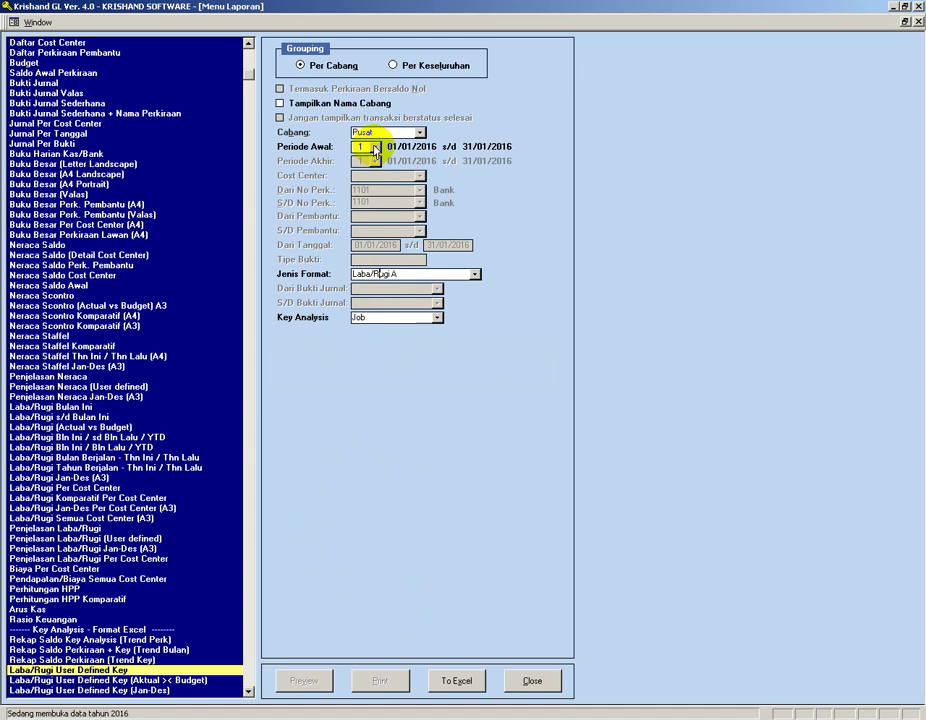
Step: Export the Laba/Rugi User Defined Key report for period 1 by Job into the blank Excel worksheet
{"action": "left_click", "coordinate": [458, 682]}
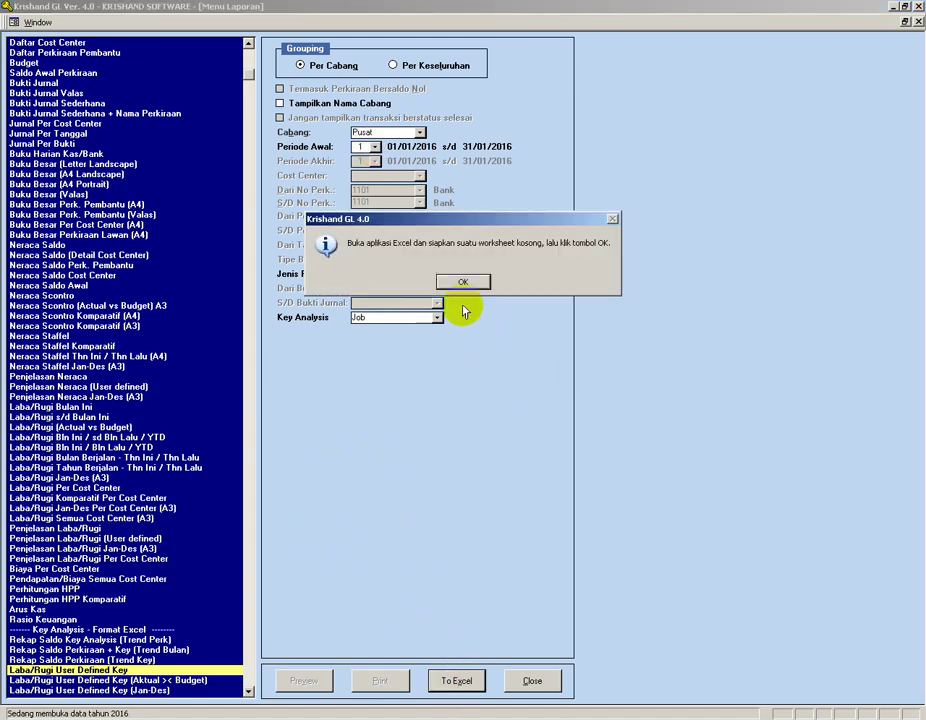
{"action": "left_click", "coordinate": [471, 451]}
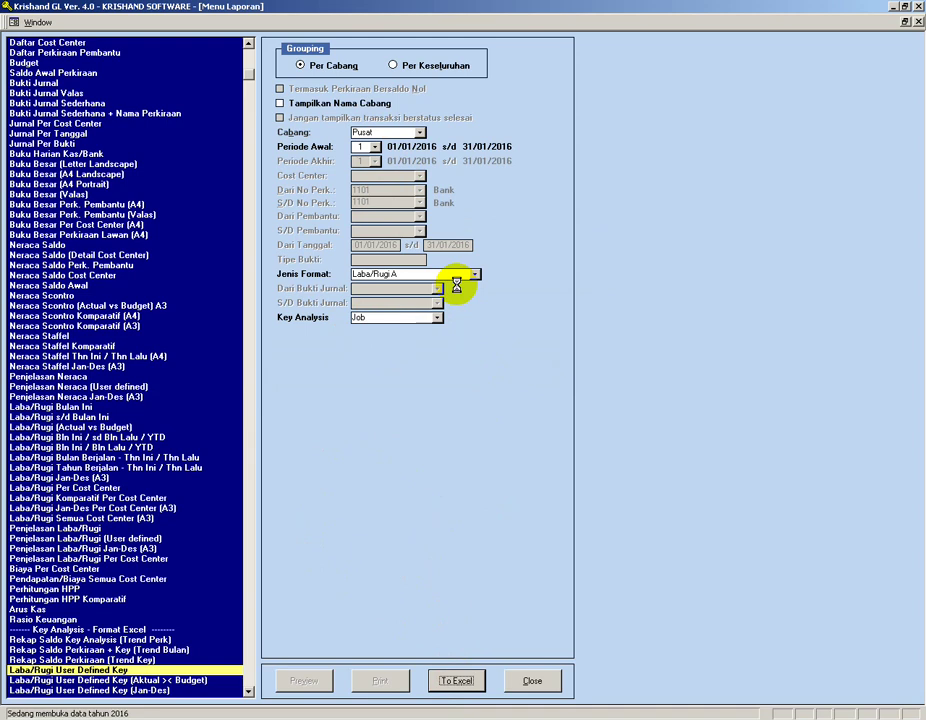
{"action": "left_click", "coordinate": [461, 284]}
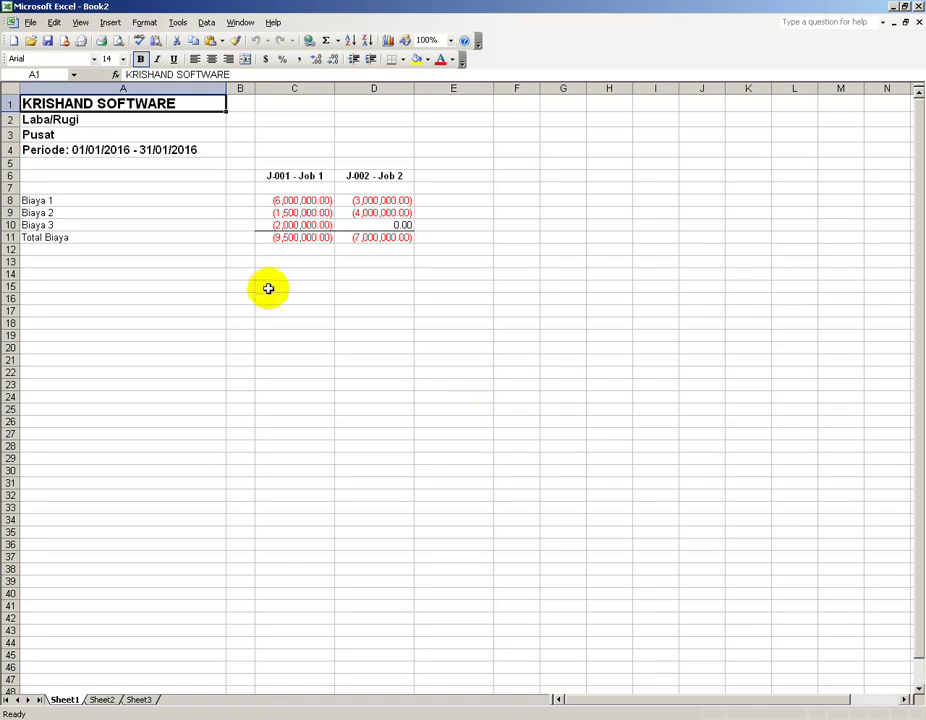
Step: Examine the Biaya 1, Biaya 2, Biaya 3 and Total Biaya rows in the exported Laba/Rugi worksheet
{"action": "left_click", "coordinate": [82, 203]}
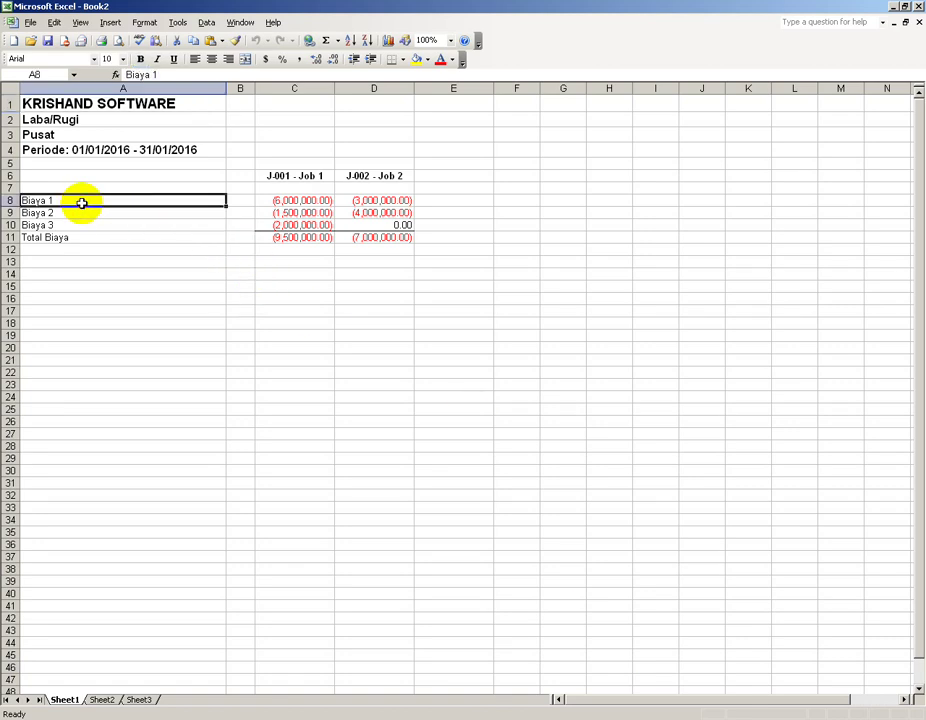
{"action": "left_click", "coordinate": [70, 213]}
{"action": "left_click", "coordinate": [68, 225]}
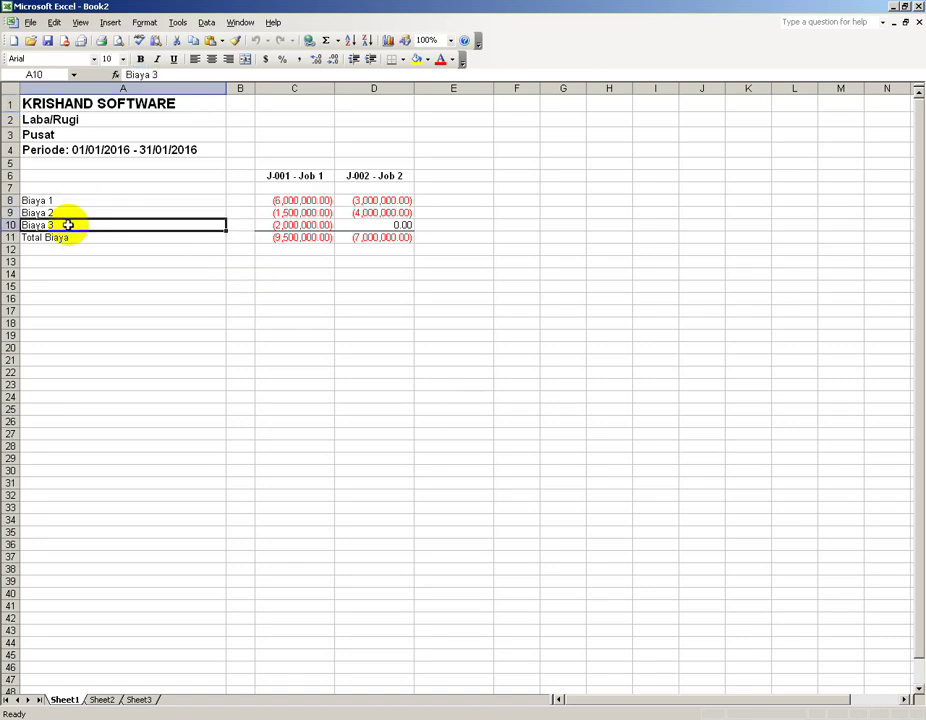
{"action": "left_click", "coordinate": [68, 240]}
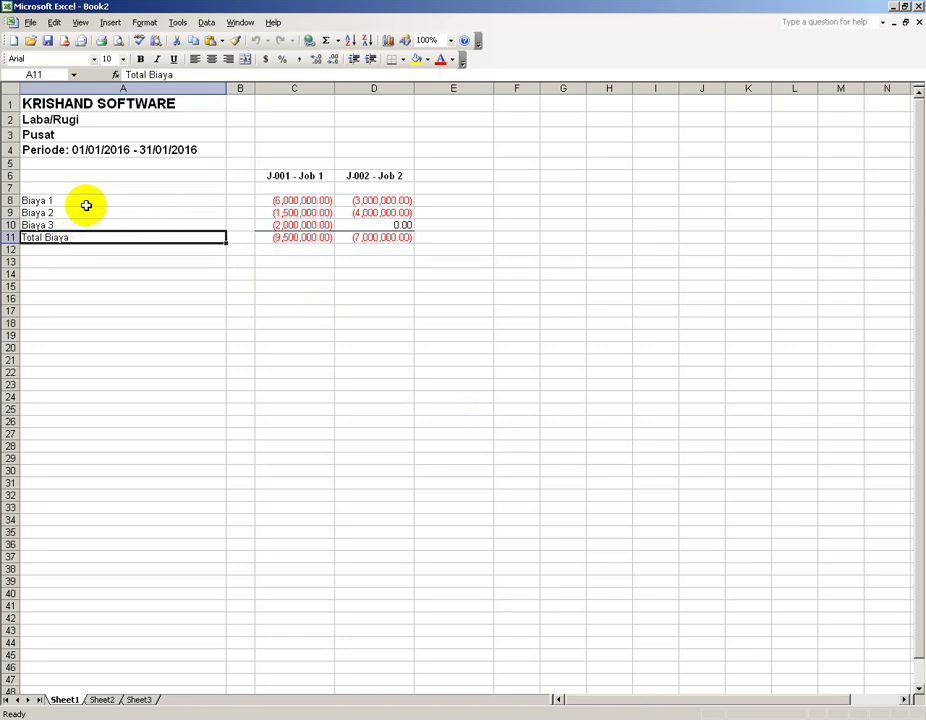
{"action": "left_click", "coordinate": [86, 204]}
{"action": "left_click", "coordinate": [79, 213]}
{"action": "left_click", "coordinate": [74, 225]}
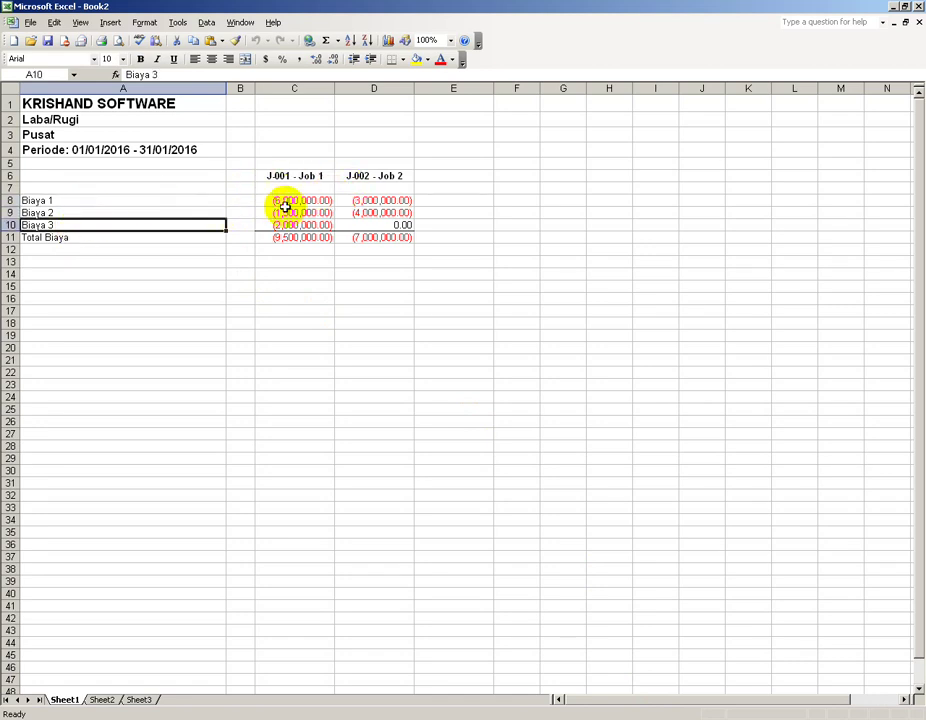
Step: Close the exported workbook, export the Laba/Rugi User Defined Key (Jan-Des) report by Job to Excel, and view its Job 2 and Job 1 sheets
{"action": "left_click", "coordinate": [915, 25]}
{"action": "left_click", "coordinate": [465, 397]}
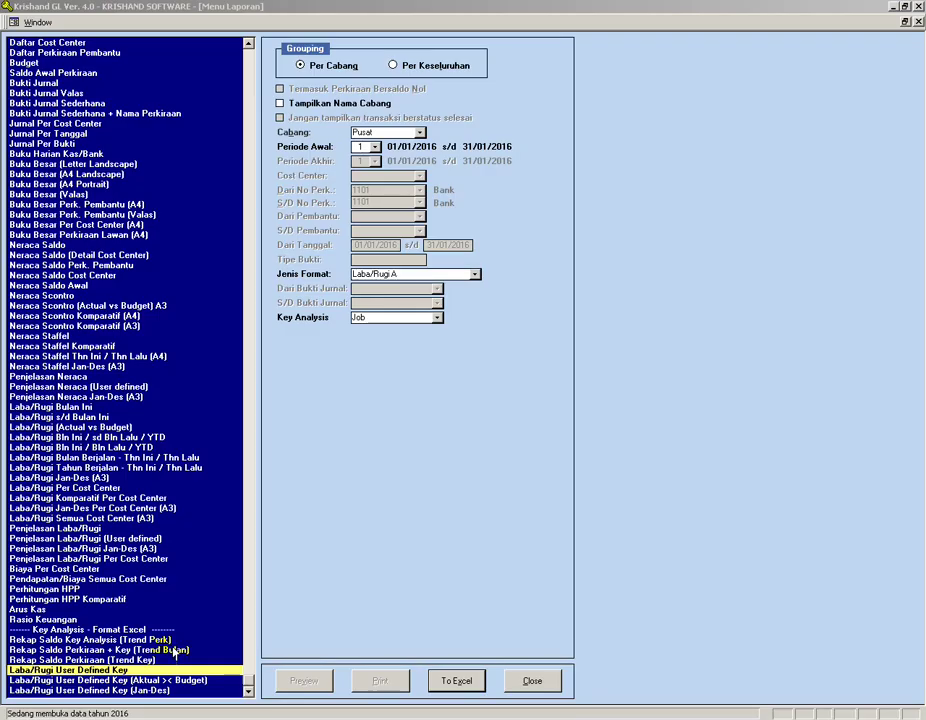
{"action": "left_click", "coordinate": [137, 691]}
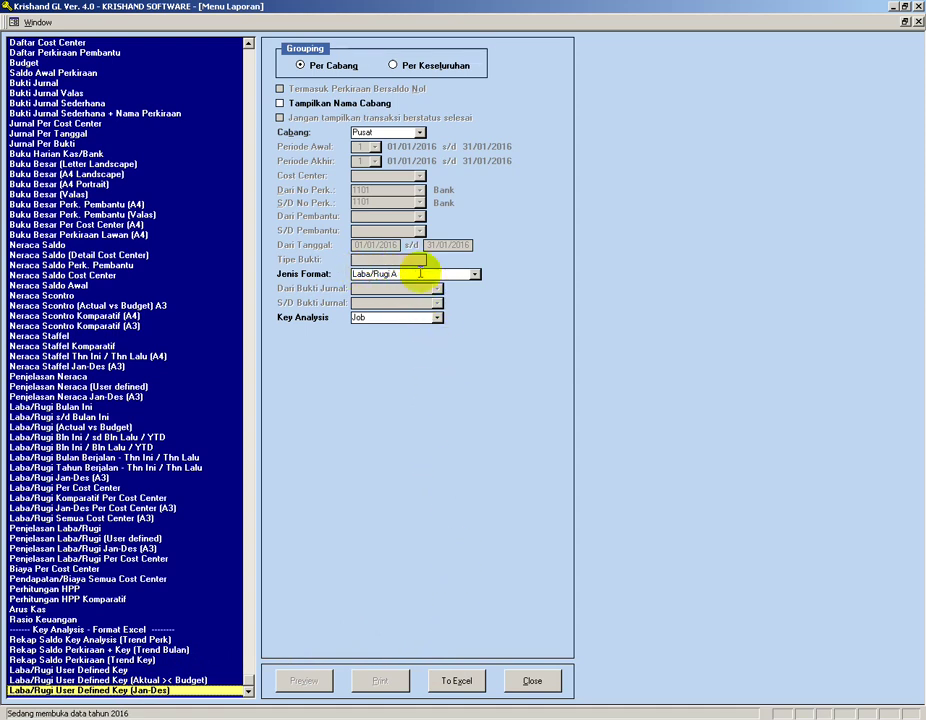
{"action": "left_click", "coordinate": [459, 683]}
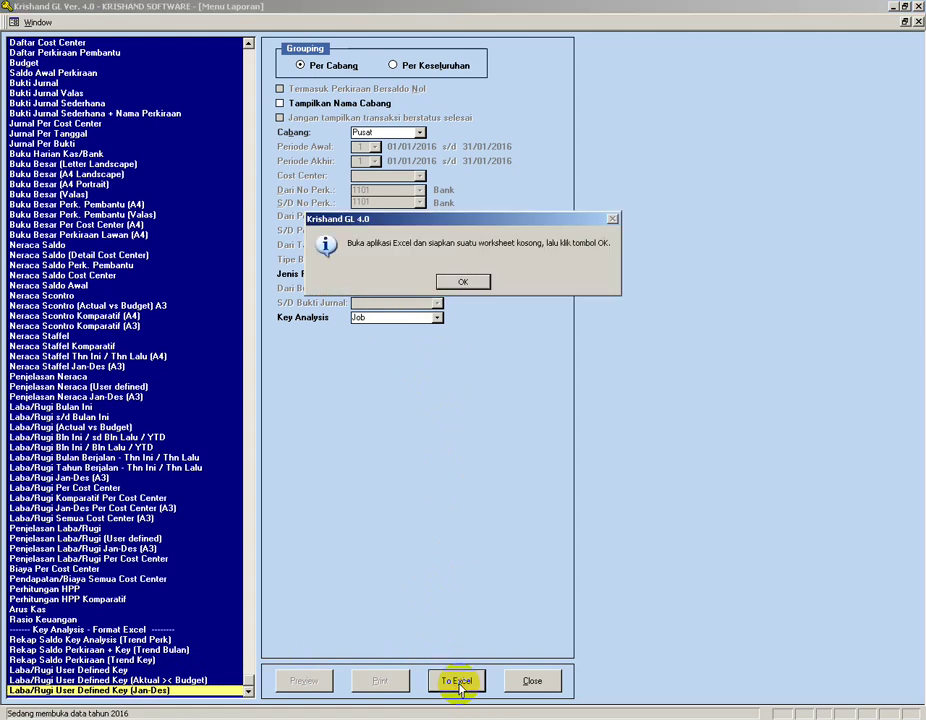
{"action": "left_click", "coordinate": [463, 283]}
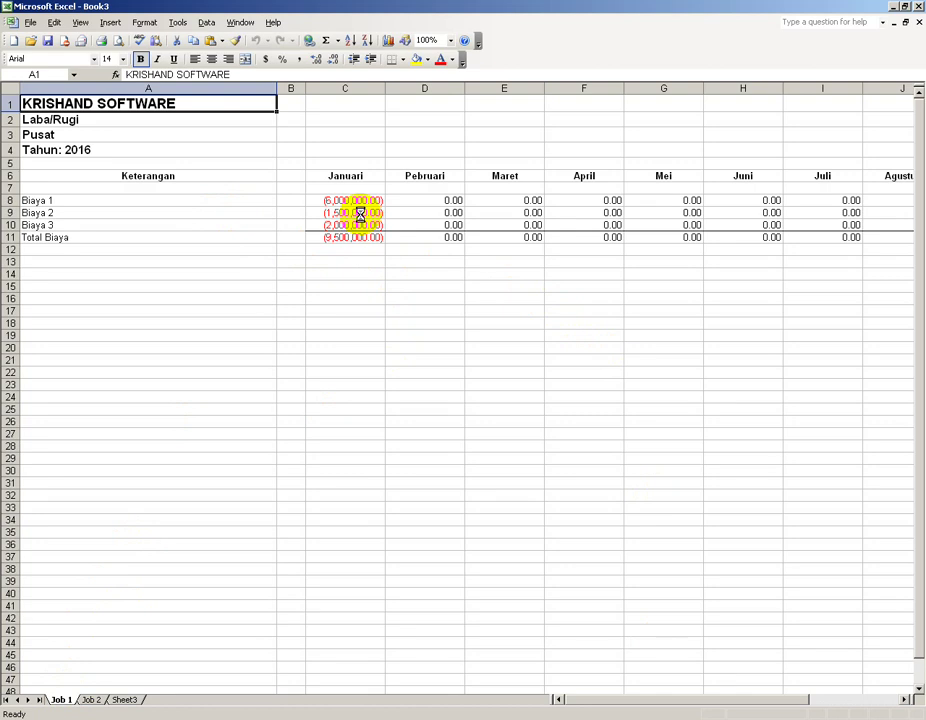
{"action": "left_click", "coordinate": [91, 703]}
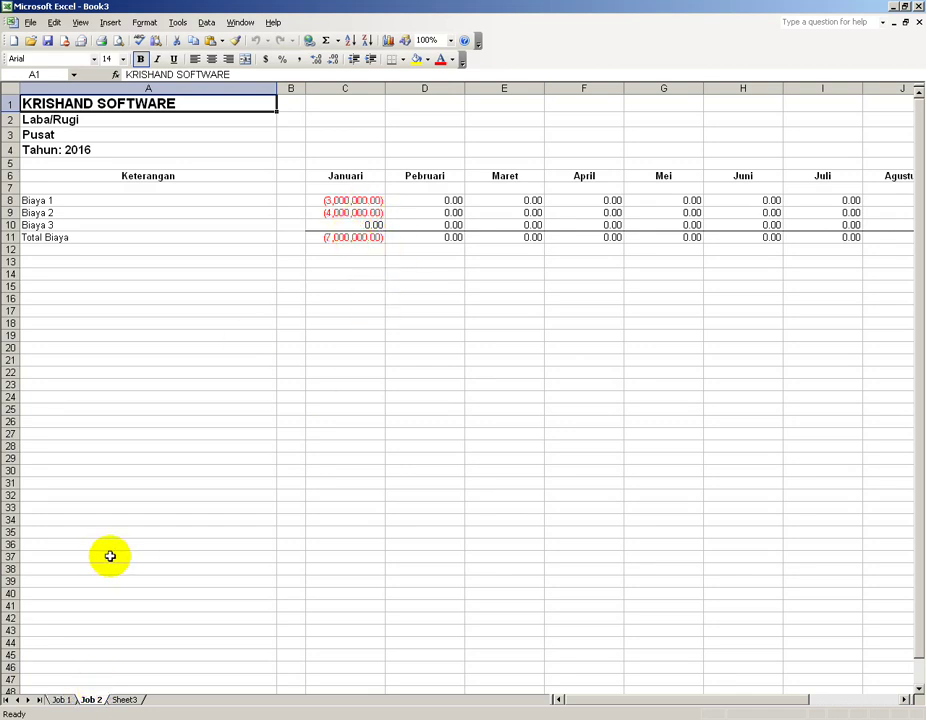
{"action": "left_click", "coordinate": [60, 700]}
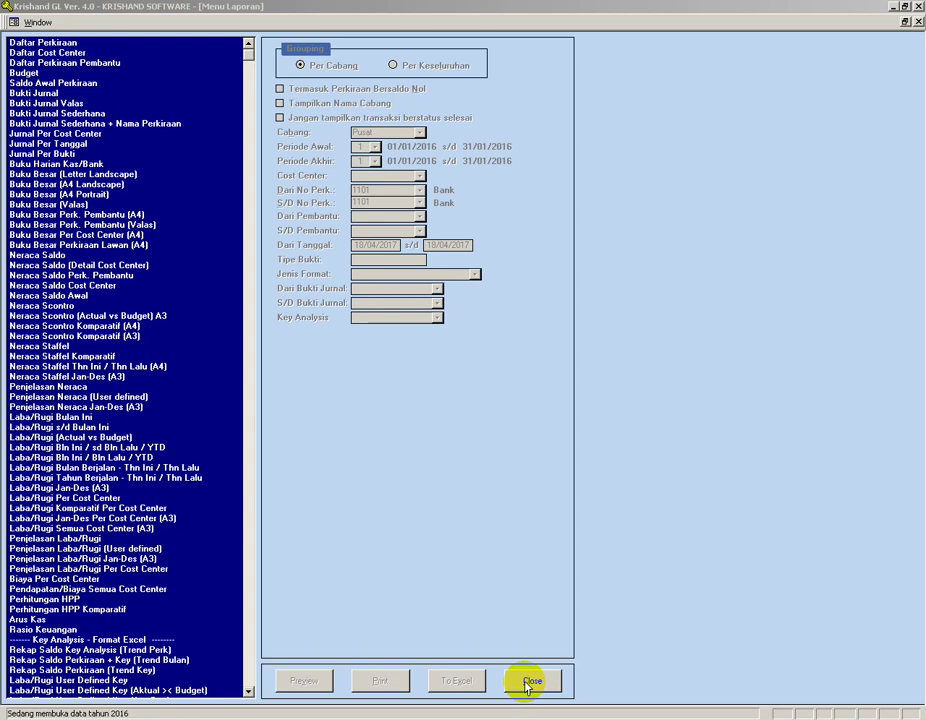
Step: Leave the report menu and unpost the journals starting from period 1
{"action": "left_click", "coordinate": [525, 682]}
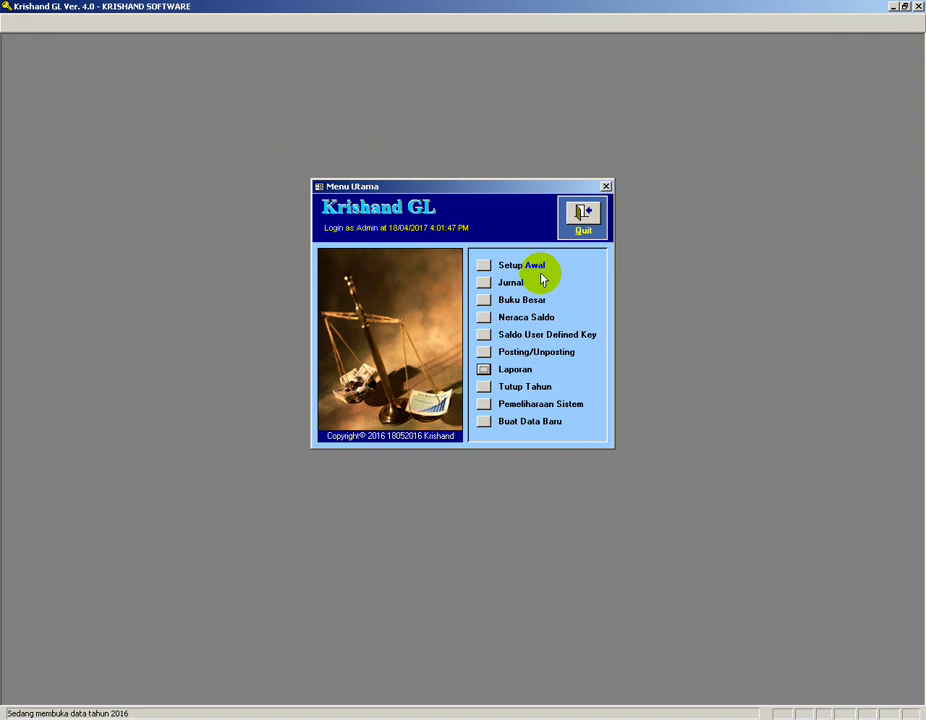
{"action": "left_click", "coordinate": [484, 355]}
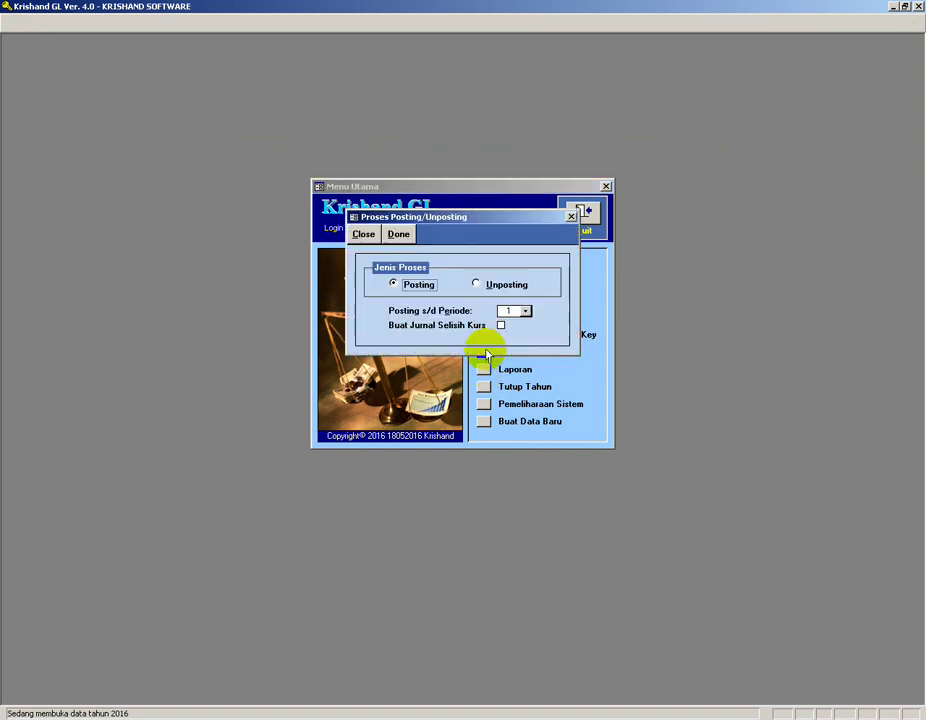
{"action": "left_click", "coordinate": [489, 290]}
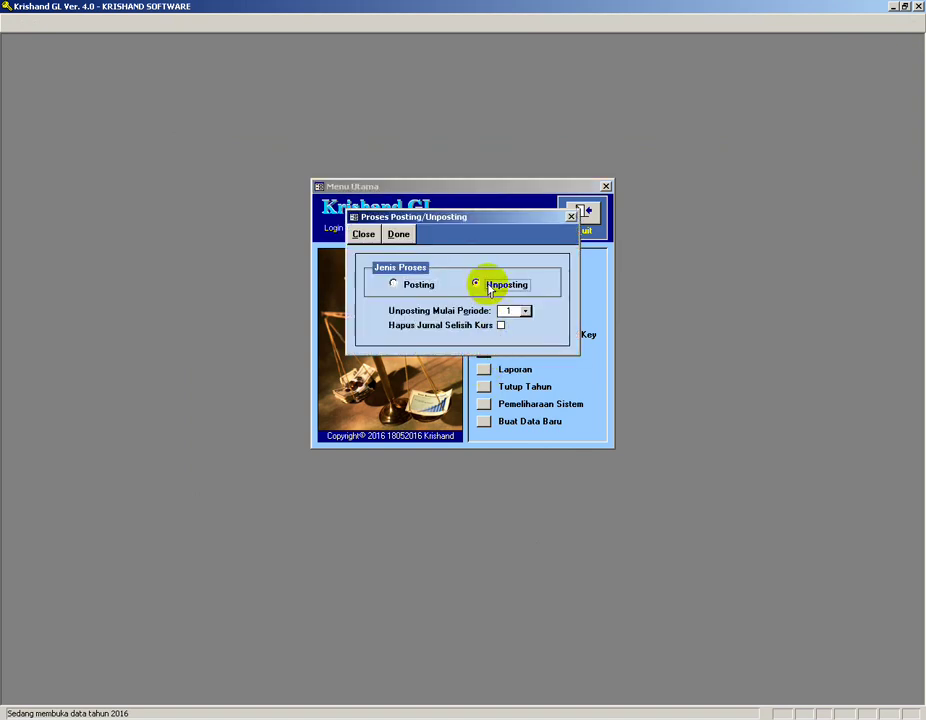
{"action": "left_click", "coordinate": [398, 238]}
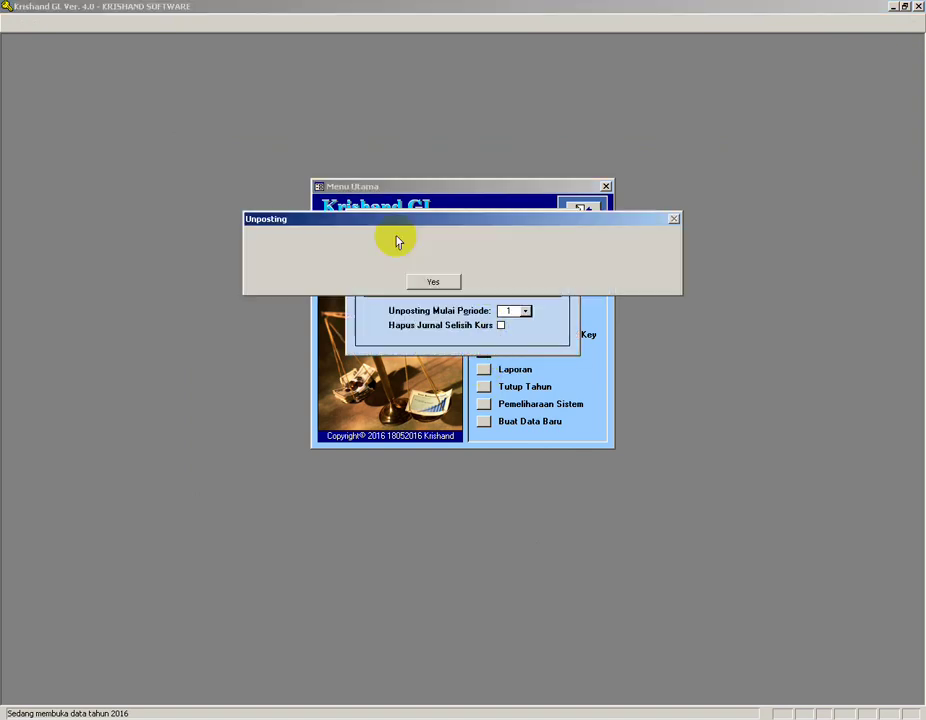
{"action": "left_click", "coordinate": [432, 281]}
{"action": "left_click", "coordinate": [440, 281]}
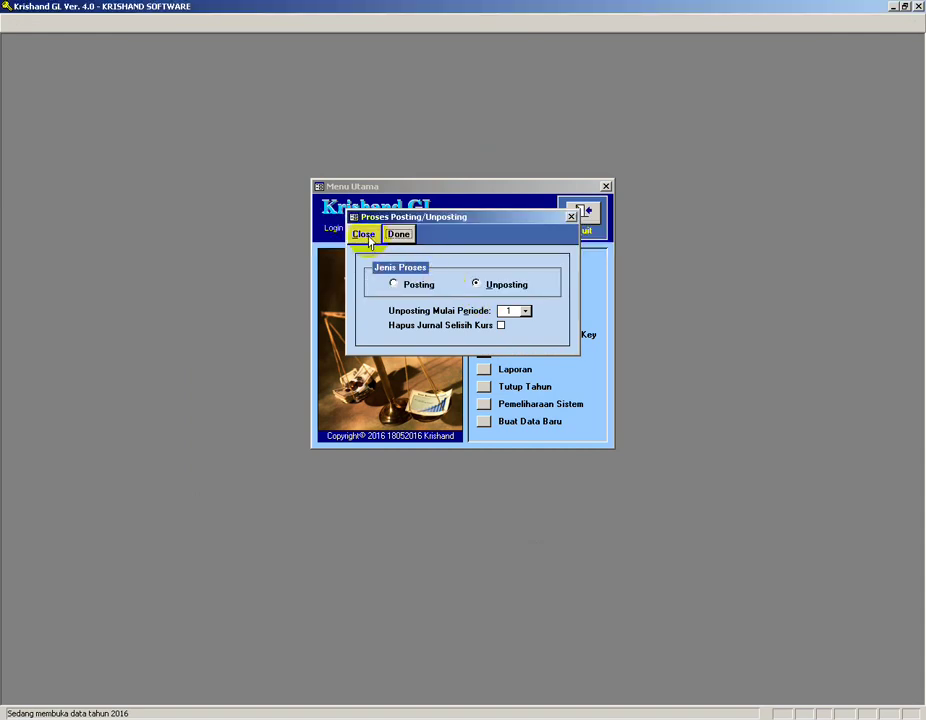
{"action": "left_click", "coordinate": [363, 234]}
Step: Add Pegawai as the second user-defined analysis key in the Preferensi setup
{"action": "left_click", "coordinate": [483, 264]}
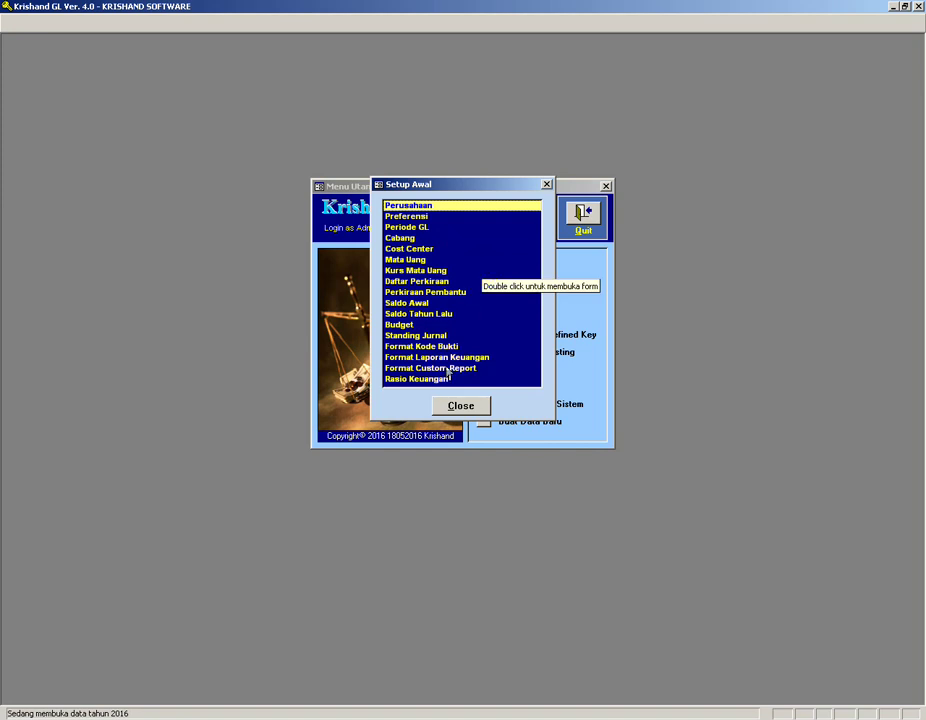
{"action": "left_click", "coordinate": [417, 215]}
{"action": "double_click", "coordinate": [417, 215]}
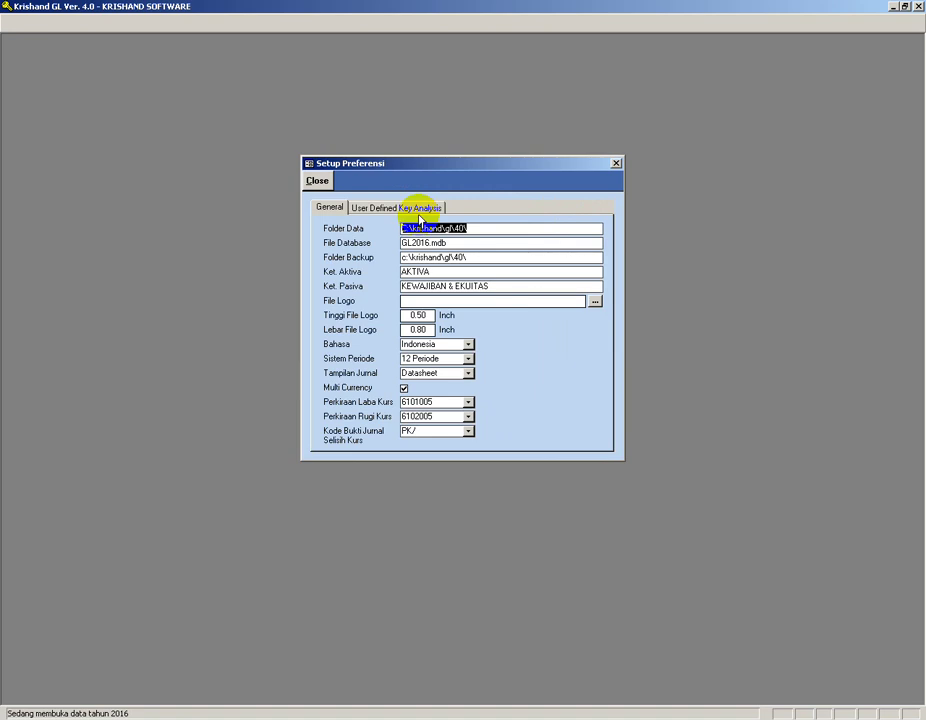
{"action": "left_click", "coordinate": [400, 208]}
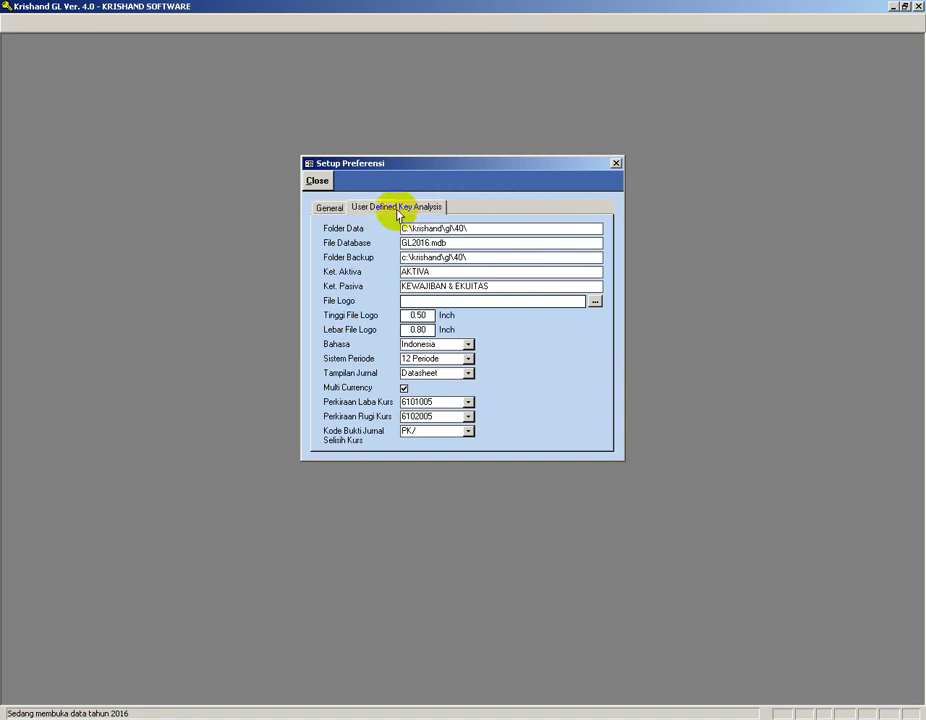
{"action": "left_click", "coordinate": [388, 246]}
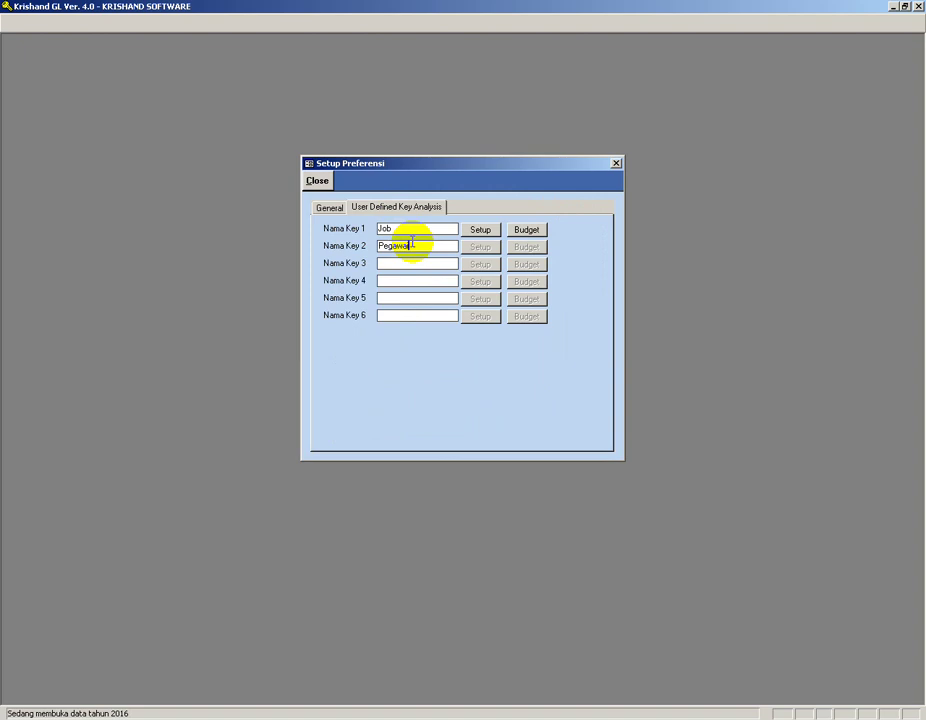
{"action": "left_click", "coordinate": [410, 263]}
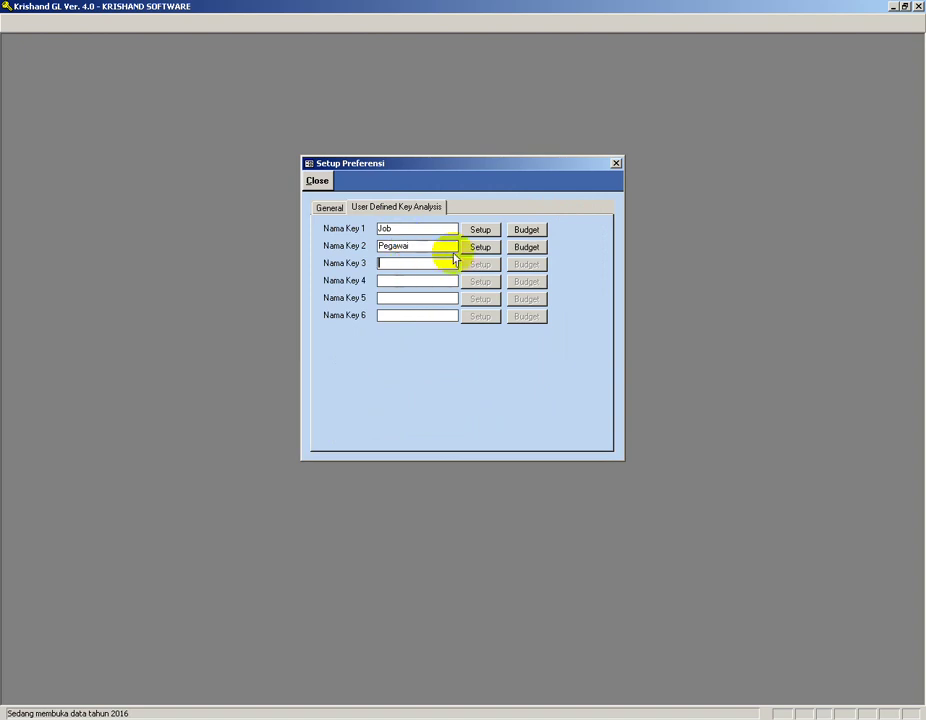
Step: Register P-001 Pegawai 1 and P-002 Pegawai 2 under the Pegawai key, and return to the main menu
{"action": "left_click", "coordinate": [481, 248]}
{"action": "left_click", "coordinate": [433, 290]}
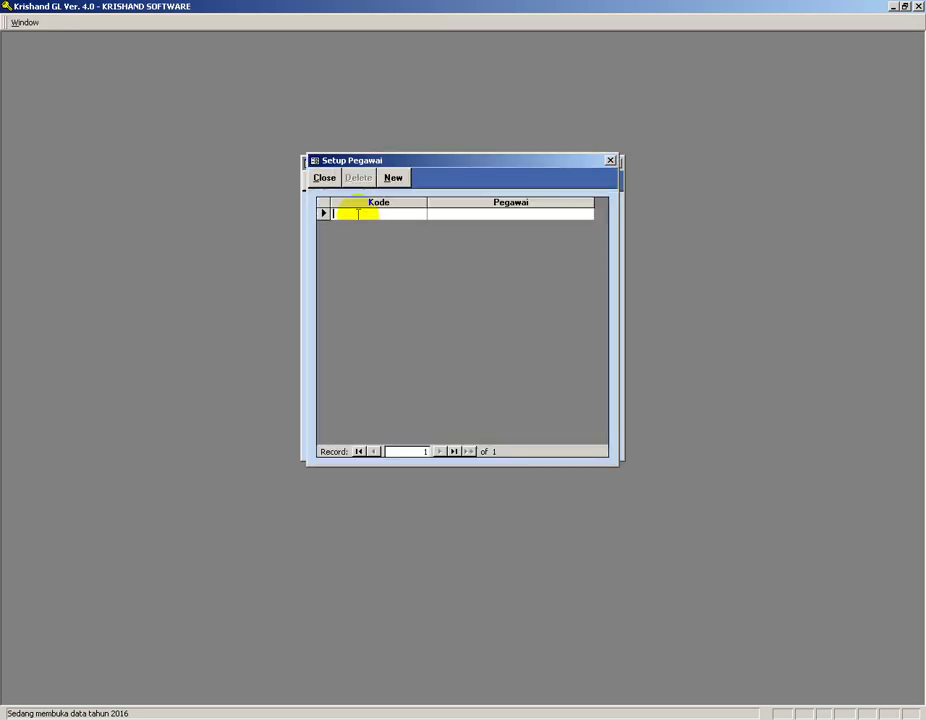
{"action": "type", "text": "Pegawai 1"}
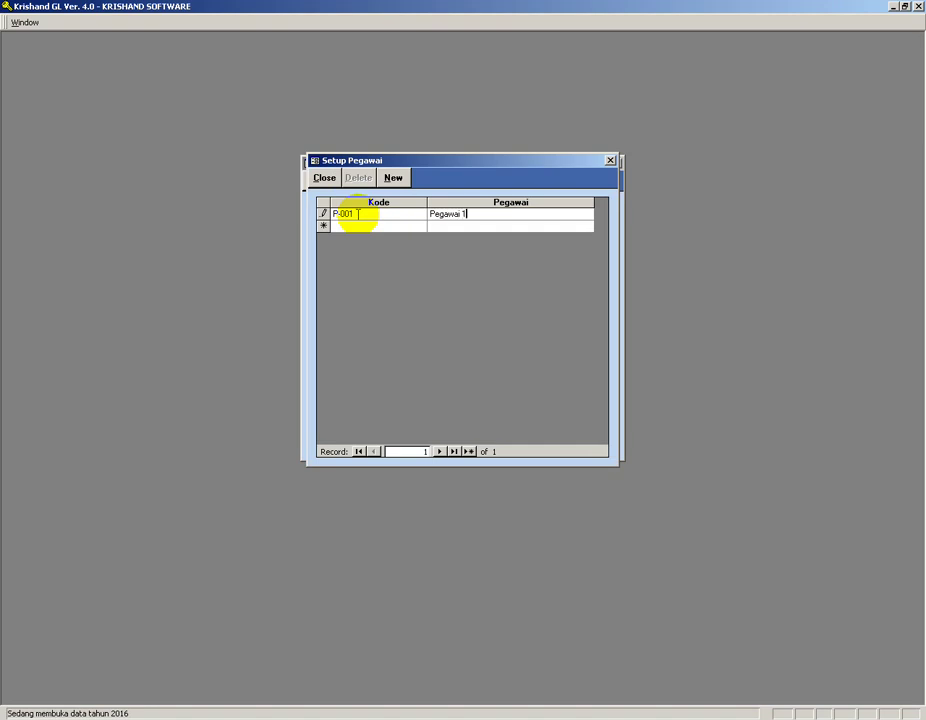
{"action": "key", "text": "Return"}
{"action": "type", "text": "Pegawai"}
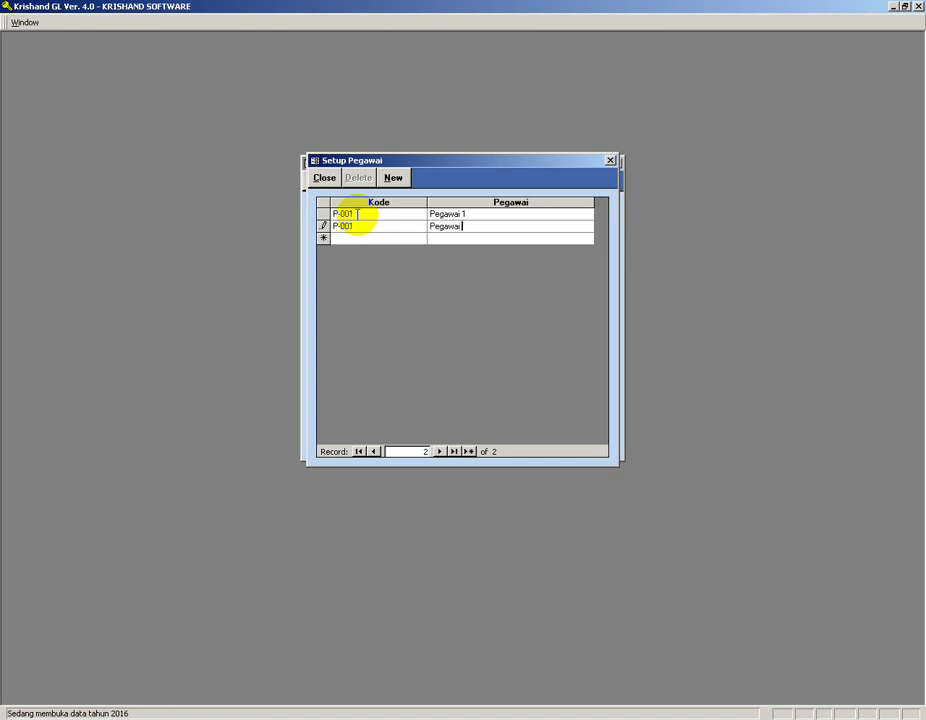
{"action": "left_click_drag", "start_coordinate": [350, 226], "coordinate": [366, 237]}
{"action": "type", "text": "2"}
{"action": "left_click", "coordinate": [366, 237]}
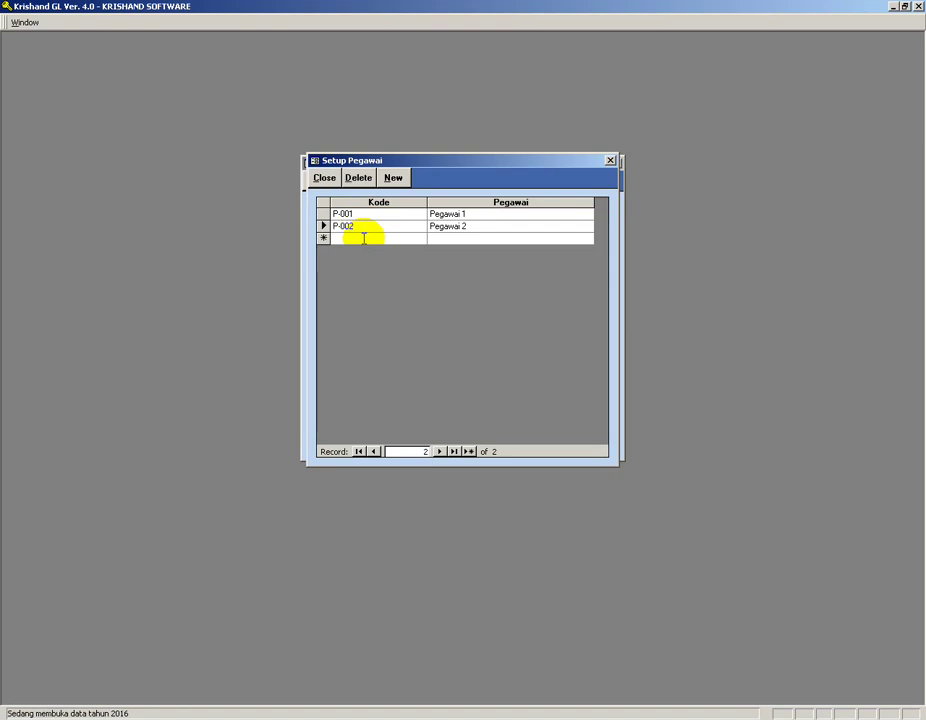
{"action": "left_click", "coordinate": [325, 178]}
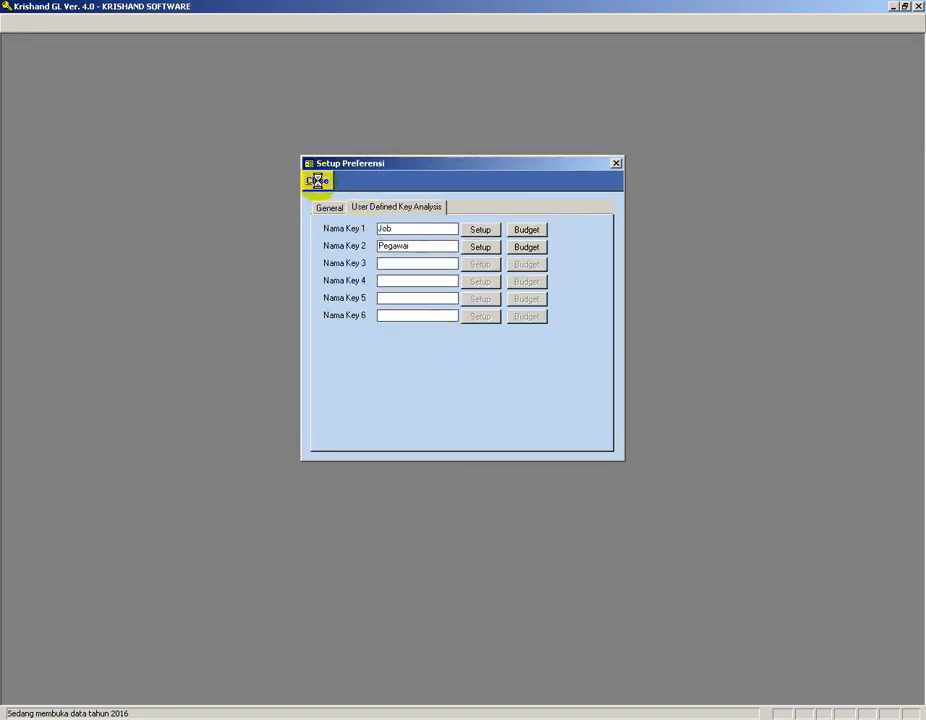
{"action": "left_click", "coordinate": [316, 178]}
{"action": "left_click", "coordinate": [459, 404]}
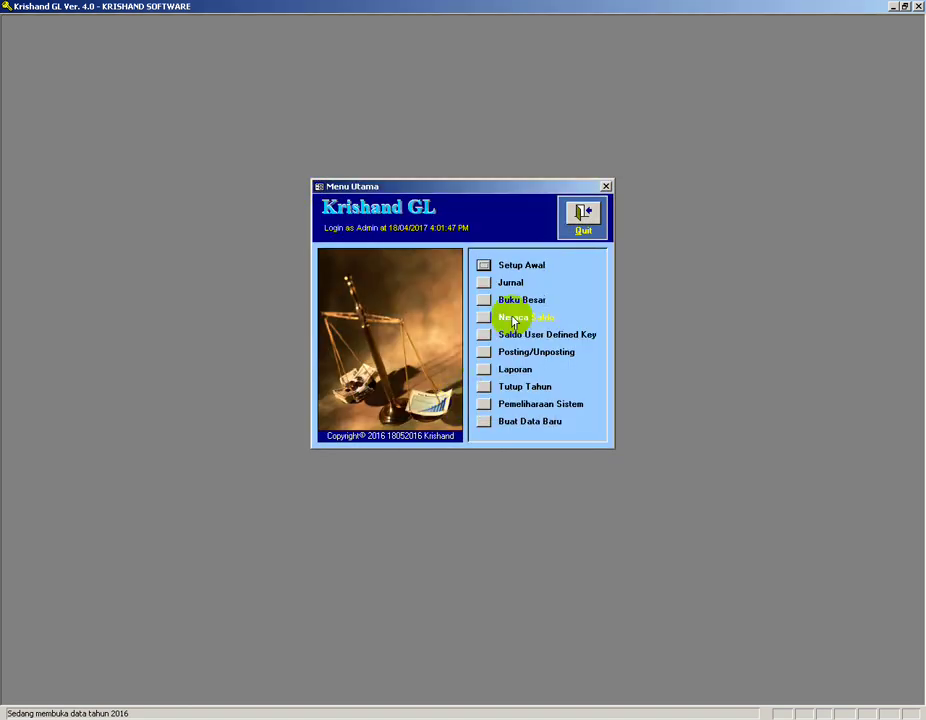
Step: Delete the journal lines for accounts 5102, 5103 and 1101 from voucher BK-0001/0116
{"action": "left_click", "coordinate": [484, 284]}
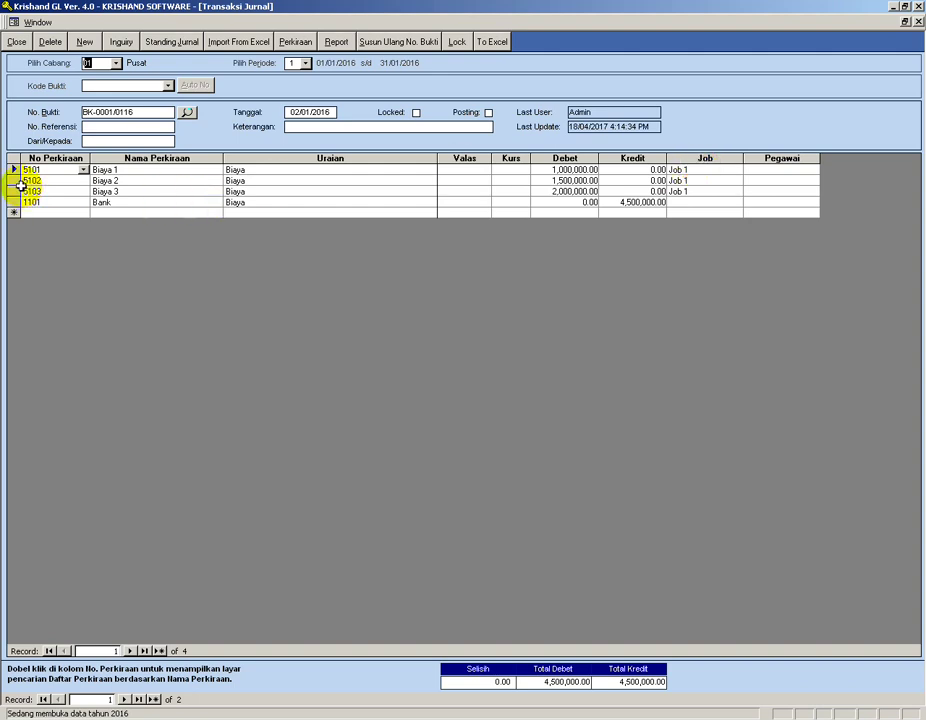
{"action": "left_click_drag", "start_coordinate": [13, 180], "coordinate": [13, 202]}
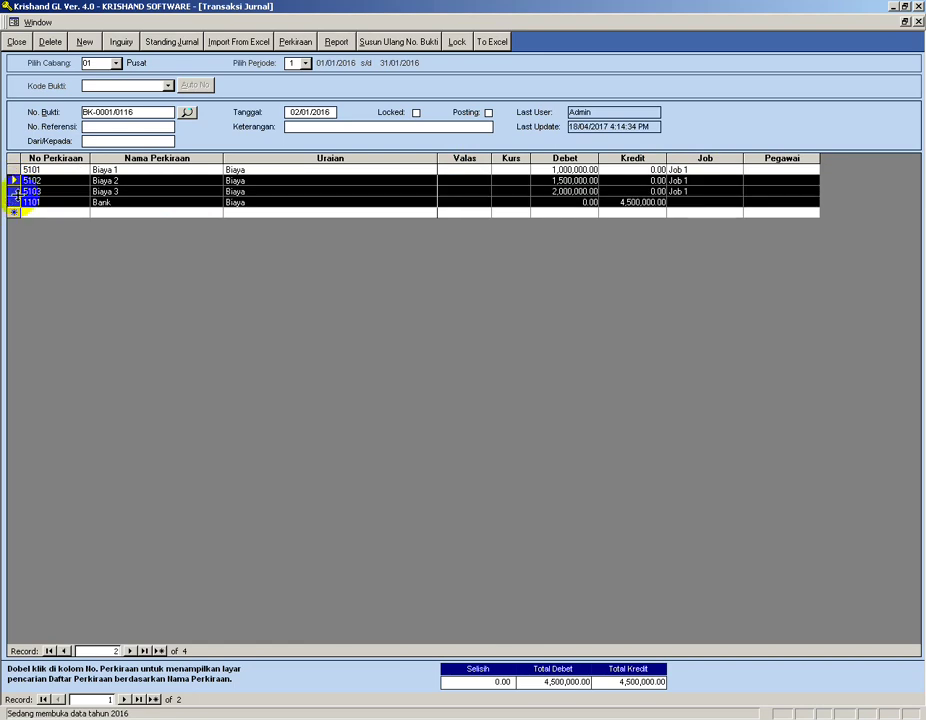
{"action": "key", "text": "Delete"}
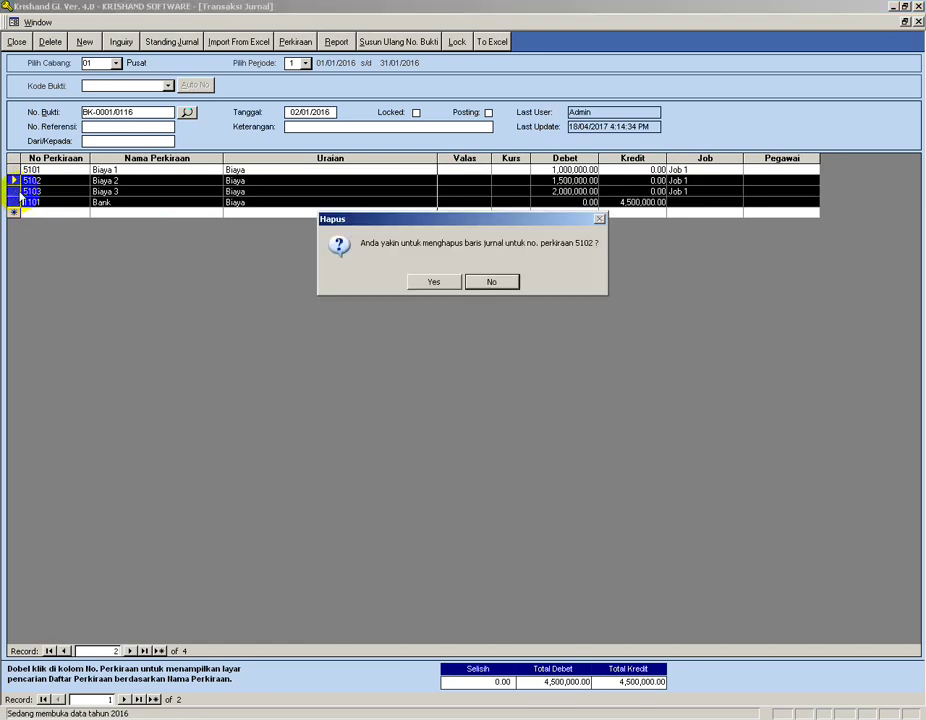
{"action": "left_click", "coordinate": [433, 282]}
{"action": "left_click", "coordinate": [433, 282]}
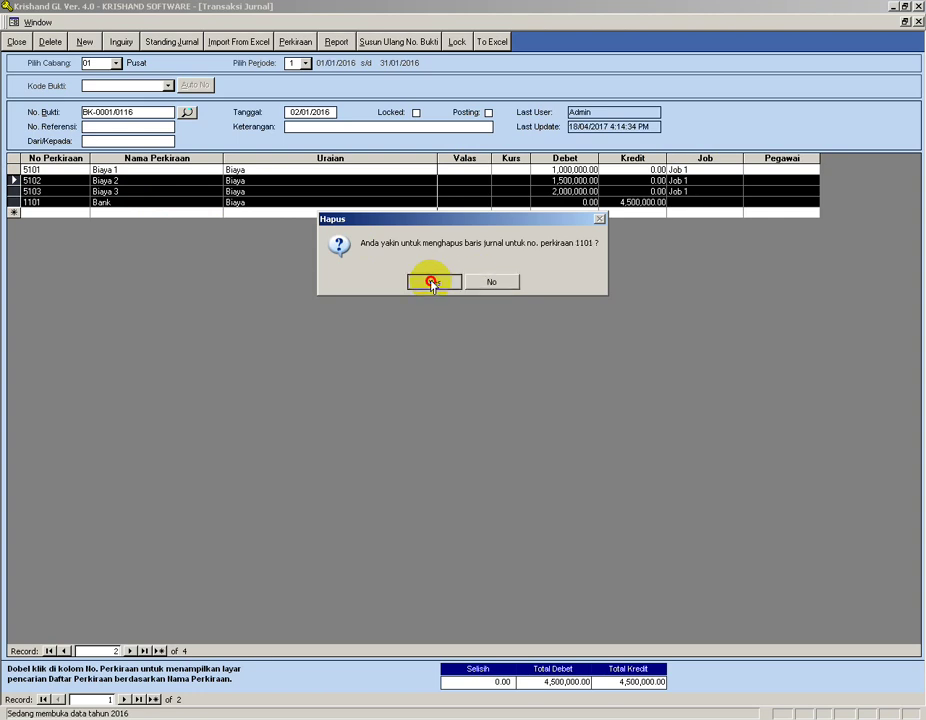
{"action": "left_click", "coordinate": [432, 282]}
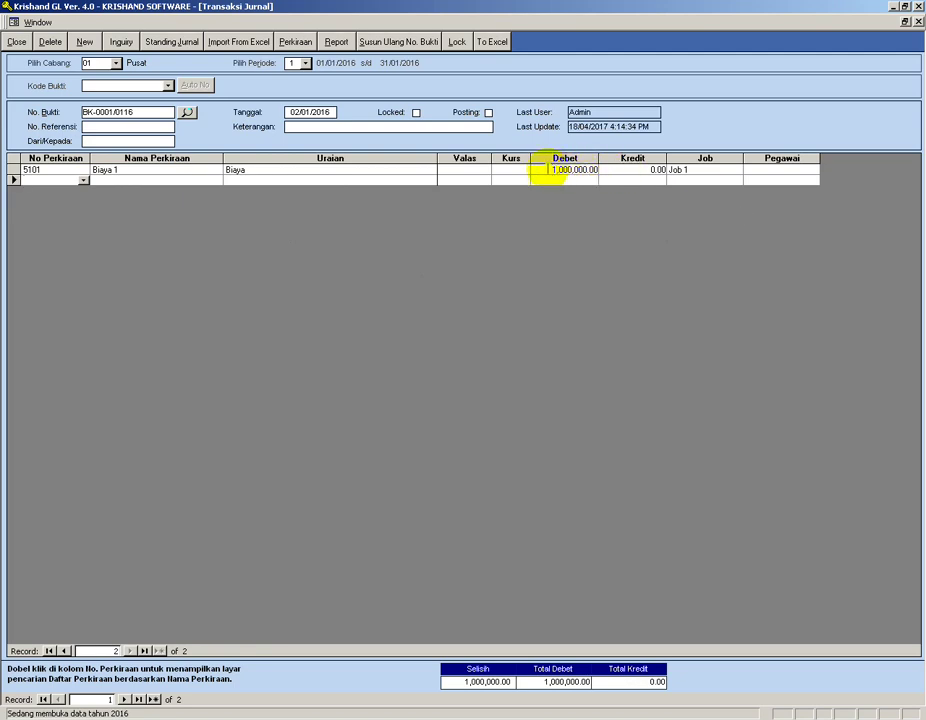
Step: Set the Biaya 1 line's debit to 700,000, assign it to Pegawai 1, and move to a new journal line
{"action": "left_click_drag", "start_coordinate": [548, 170], "coordinate": [616, 175]}
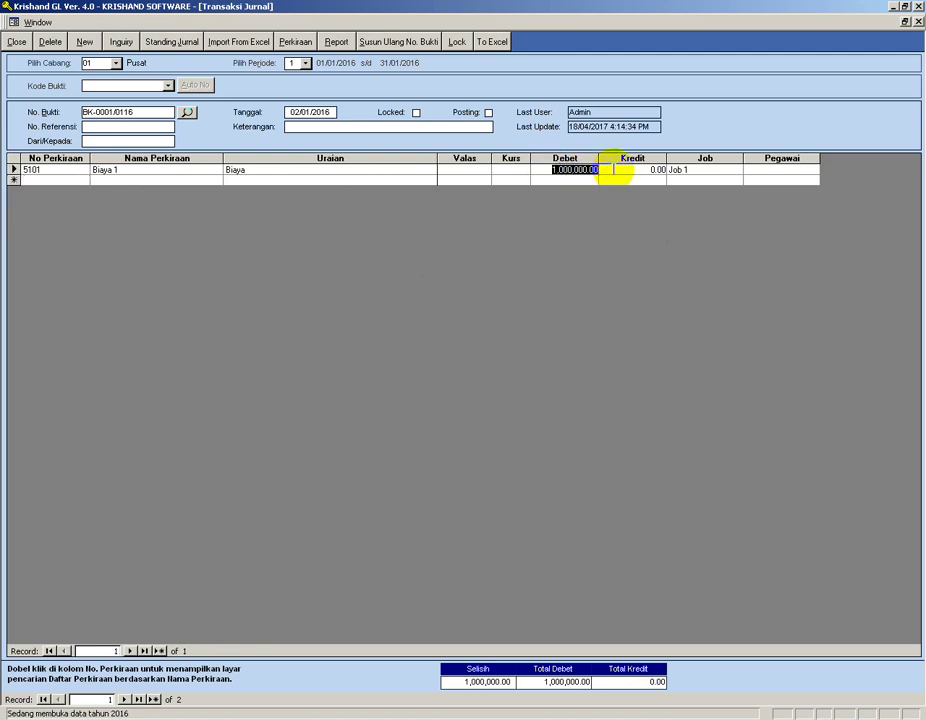
{"action": "type", "text": "70"}
{"action": "key", "text": "Tab"}
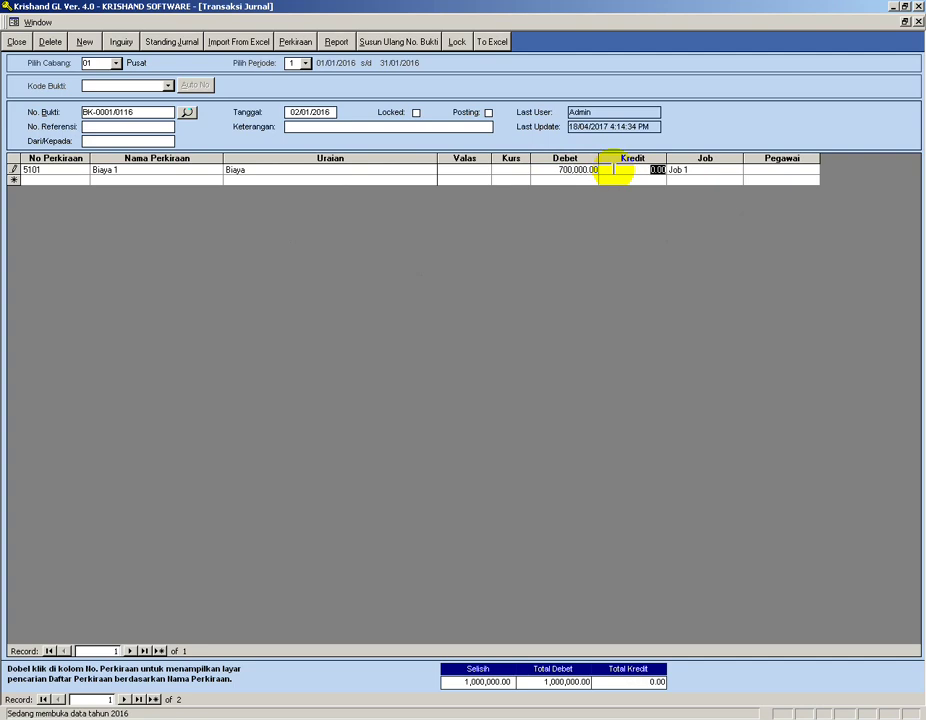
{"action": "left_click", "coordinate": [810, 172]}
{"action": "left_click", "coordinate": [812, 171]}
{"action": "left_click", "coordinate": [775, 181]}
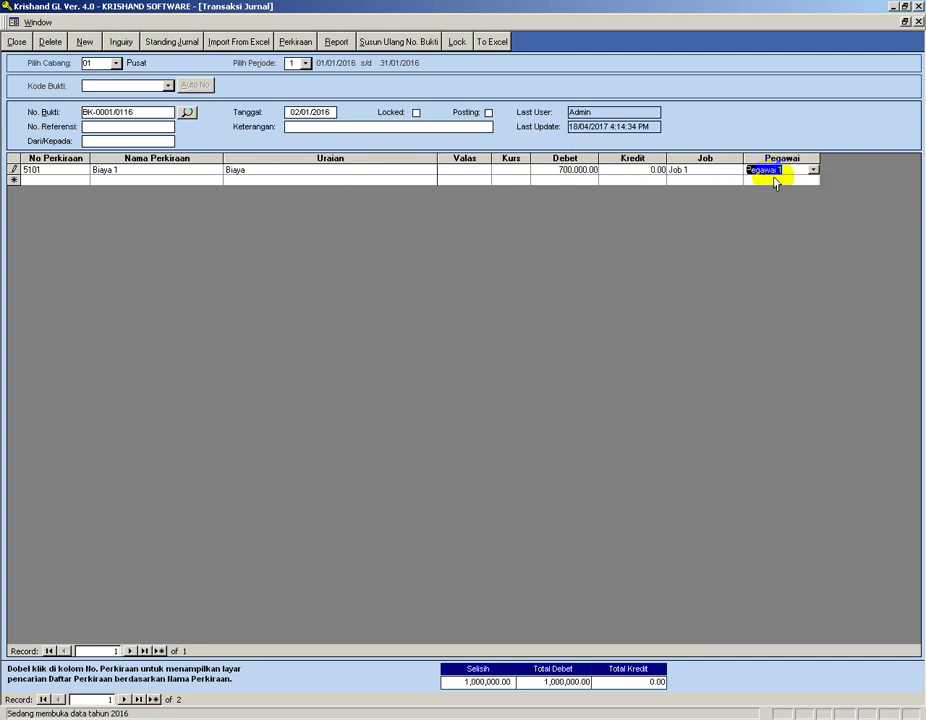
{"action": "left_click", "coordinate": [51, 181]}
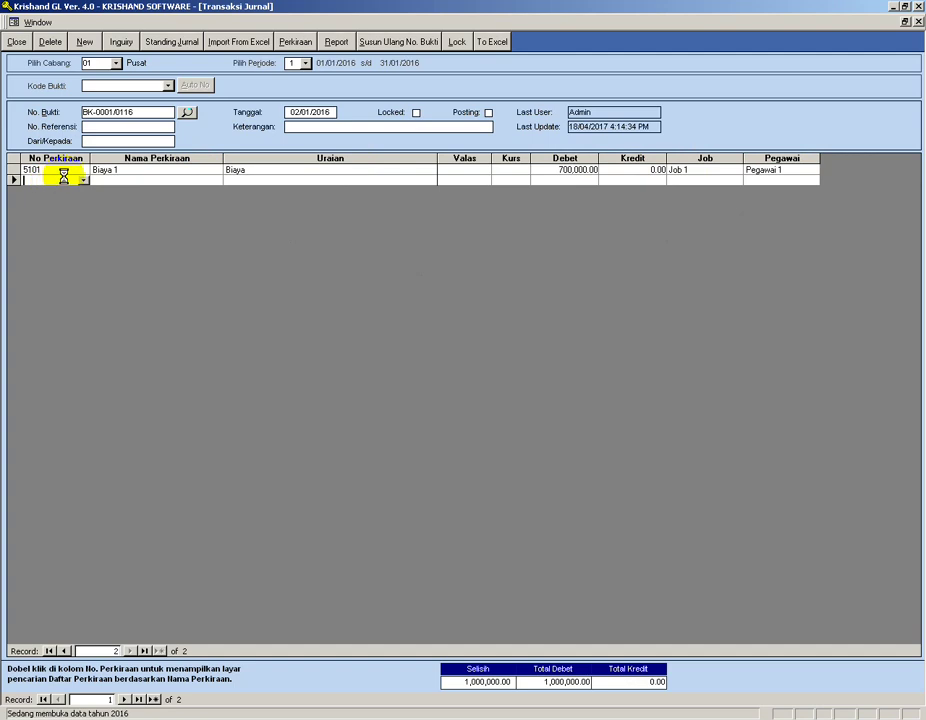
Step: Add a second line for account 5101 with the description Biaya and a debit of 300,000
{"action": "left_click", "coordinate": [83, 181]}
{"action": "left_click", "coordinate": [67, 201]}
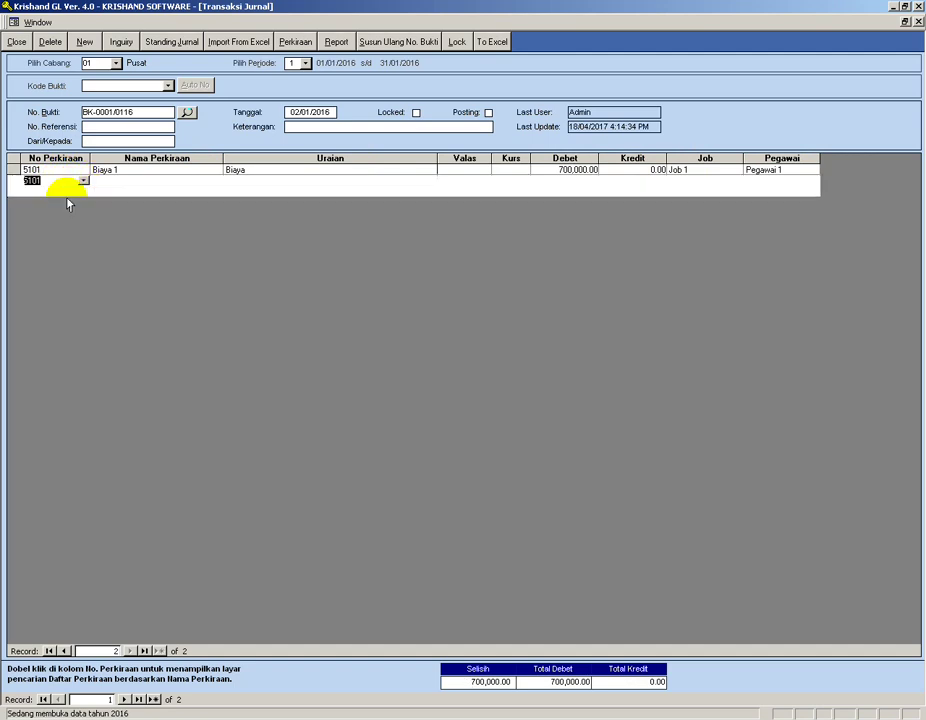
{"action": "left_click", "coordinate": [345, 186]}
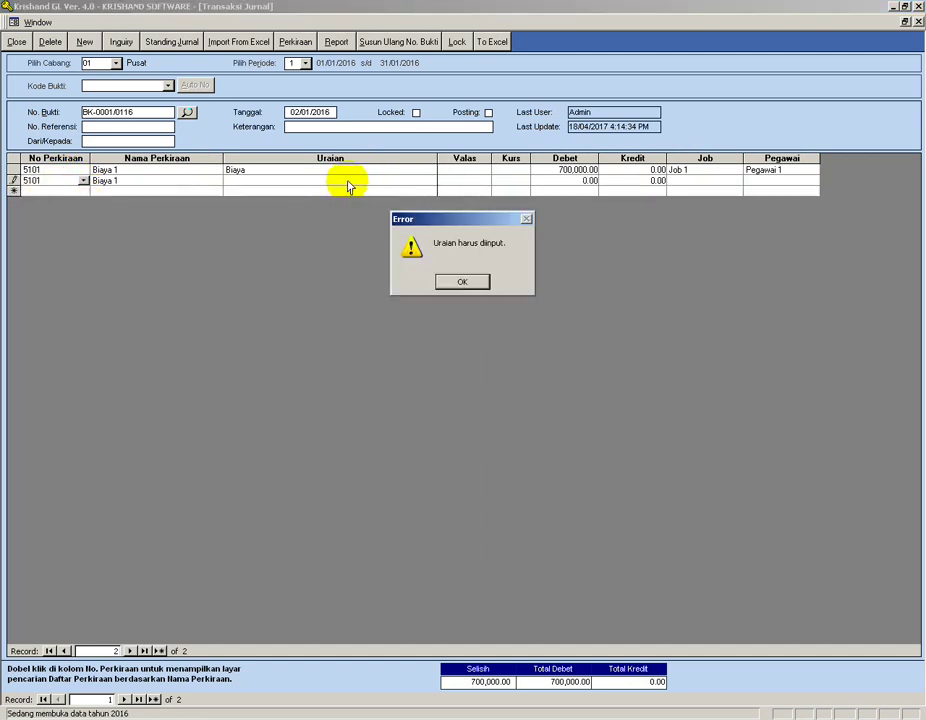
{"action": "left_click", "coordinate": [463, 281]}
{"action": "type", "text": "Biaya"}
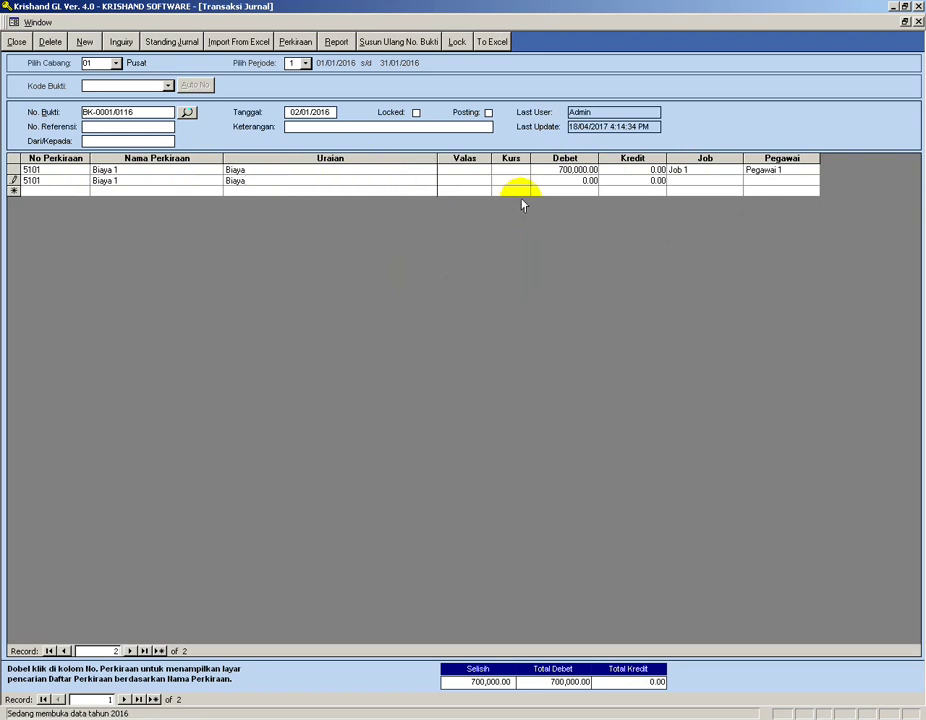
{"action": "left_click", "coordinate": [568, 183]}
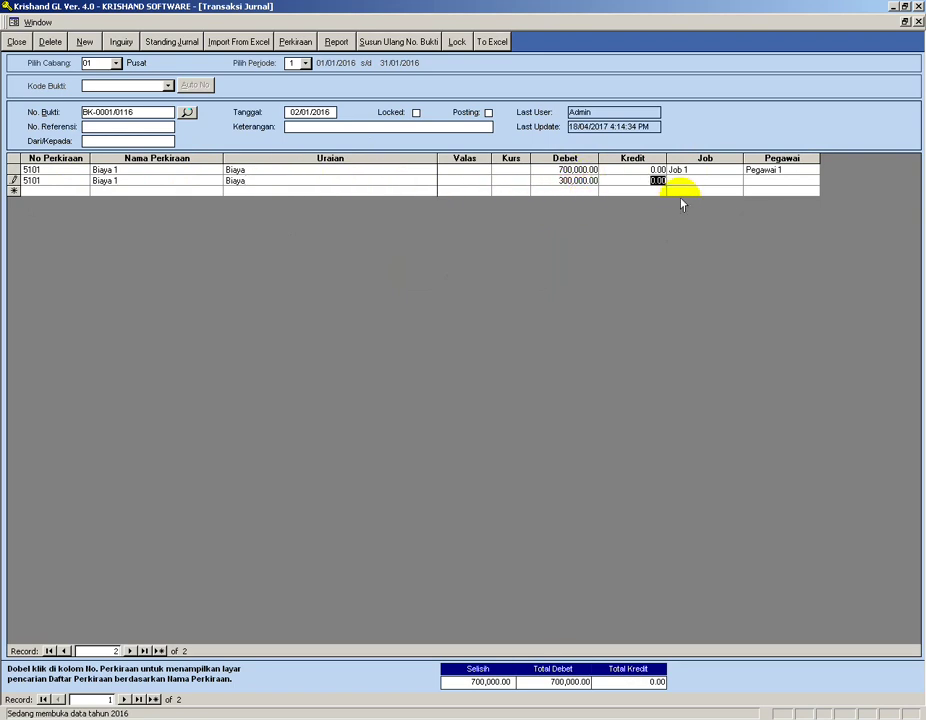
Step: Assign the 300,000 Biaya 1 line to Job 1 and Pegawai 2
{"action": "left_click", "coordinate": [734, 182]}
{"action": "left_click", "coordinate": [736, 182]}
{"action": "left_click", "coordinate": [719, 192]}
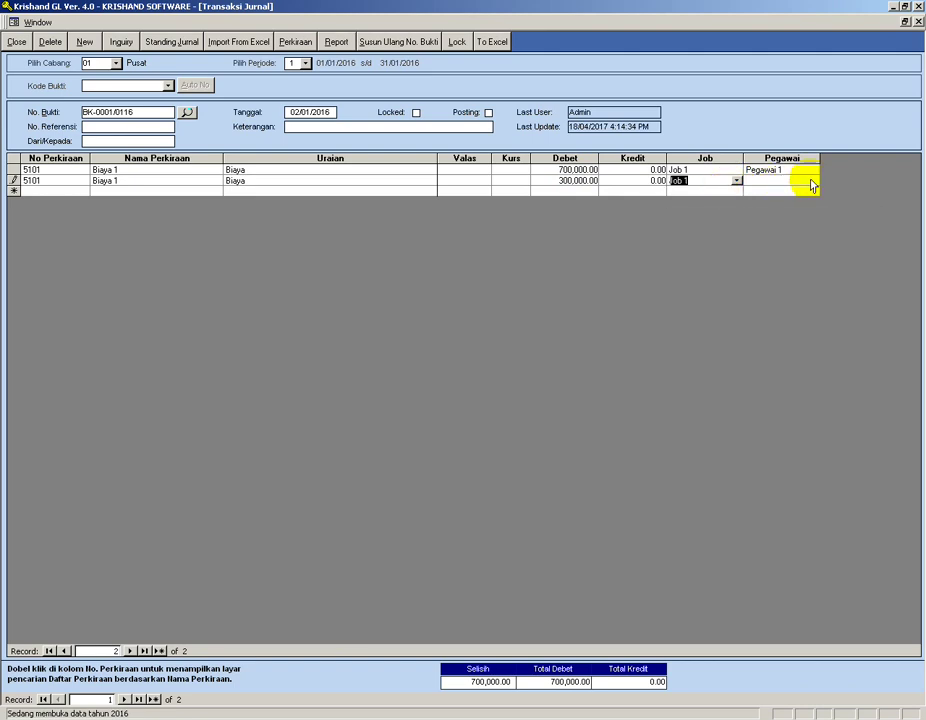
{"action": "left_click", "coordinate": [813, 183]}
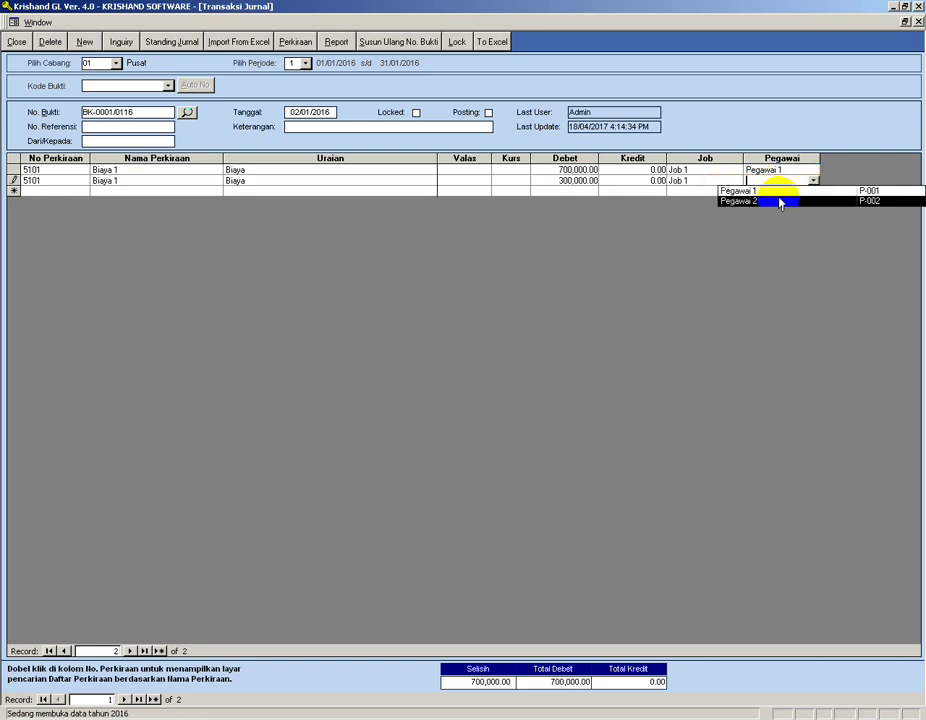
{"action": "left_click", "coordinate": [777, 201]}
Step: Paste the removed lines for accounts 5102, 5103 and 1101 back below the Biaya 1 lines and close the journal
{"action": "left_click", "coordinate": [161, 190]}
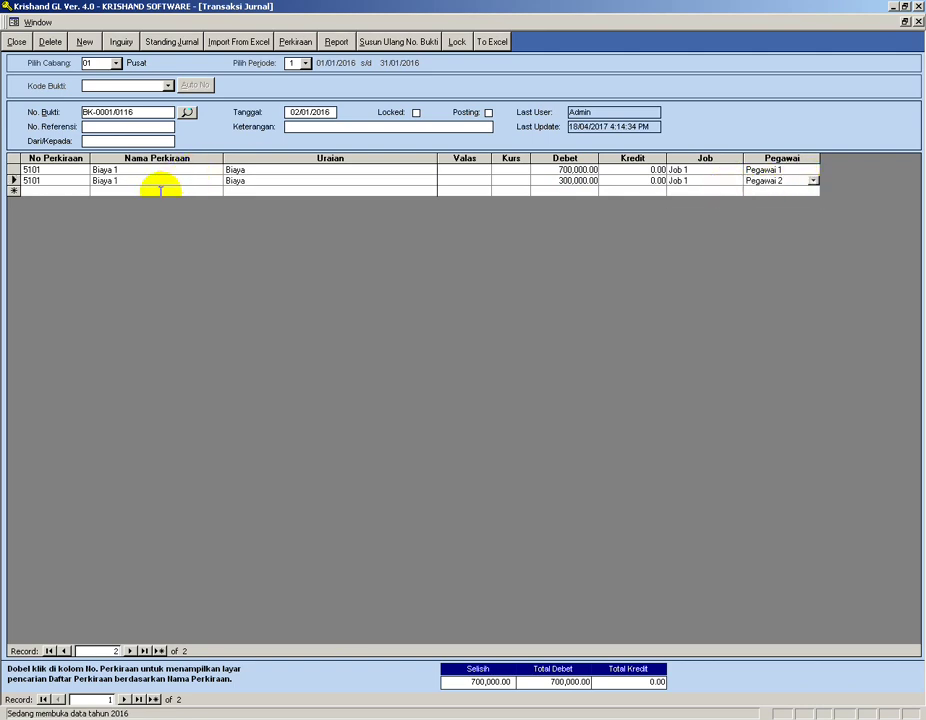
{"action": "left_click", "coordinate": [12, 190]}
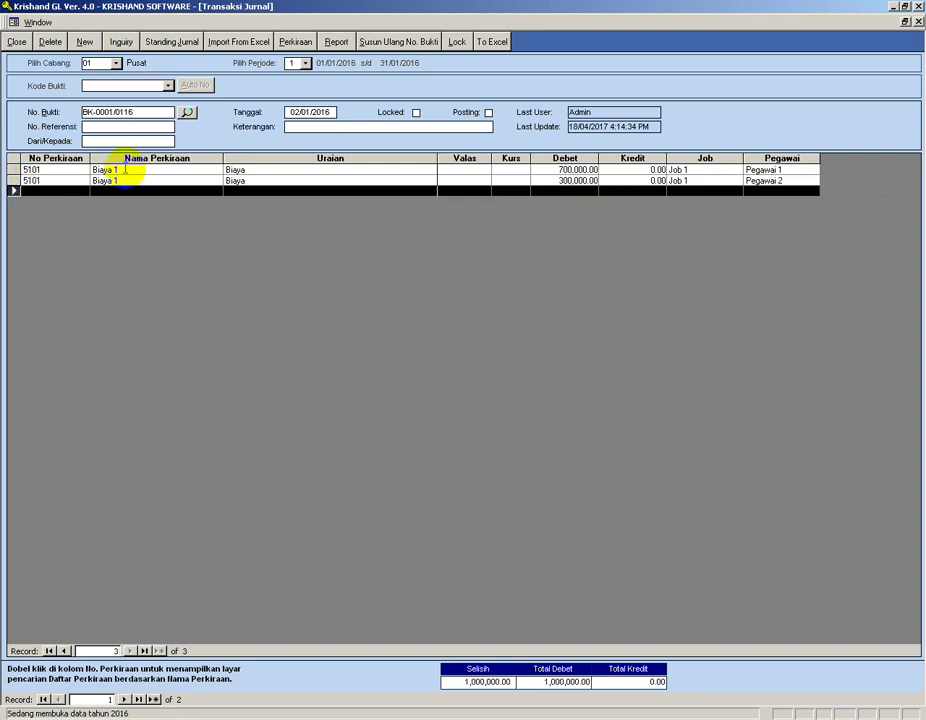
{"action": "left_click", "coordinate": [186, 189]}
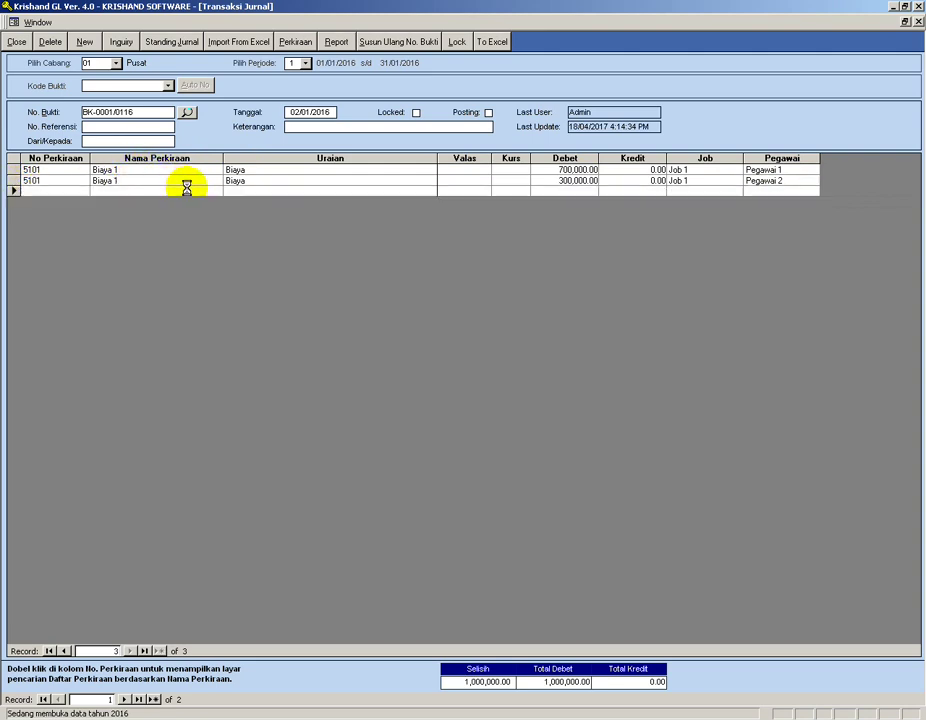
{"action": "left_click", "coordinate": [432, 293]}
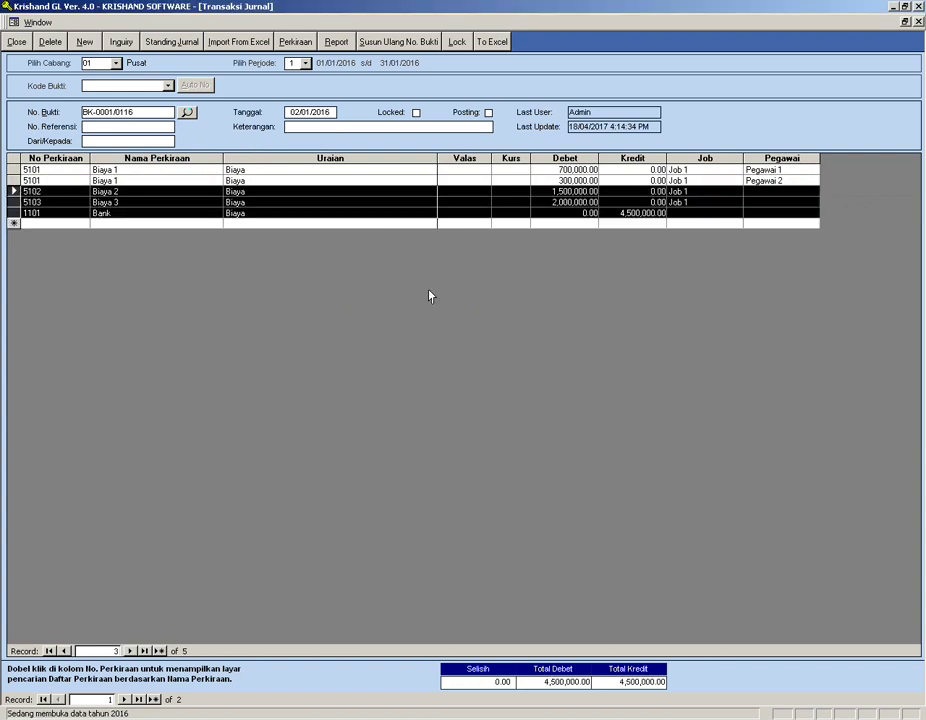
{"action": "left_click", "coordinate": [336, 212]}
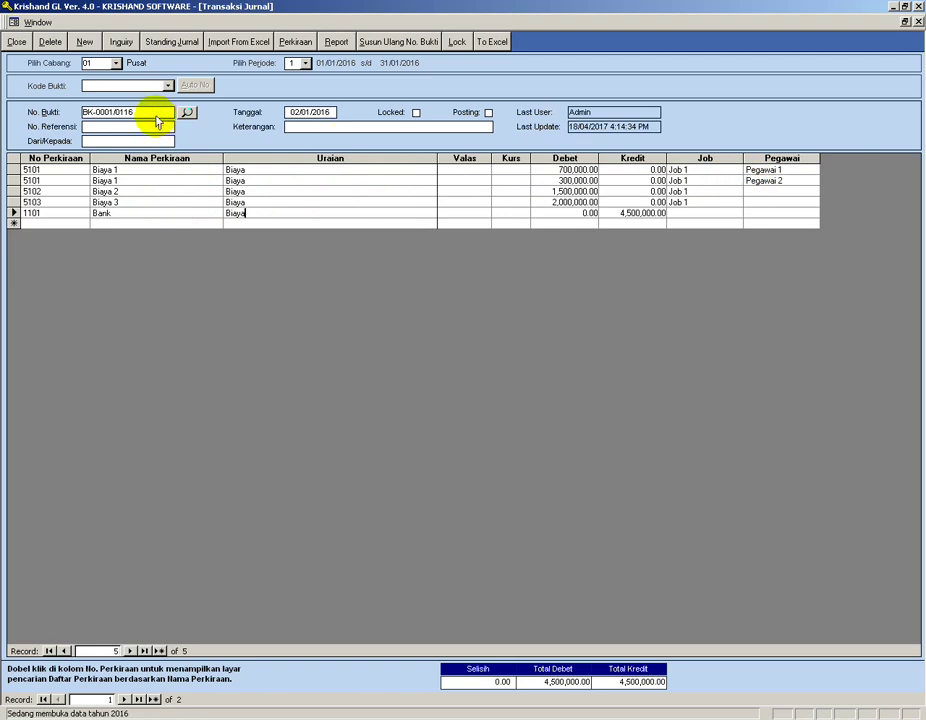
{"action": "left_click", "coordinate": [17, 43]}
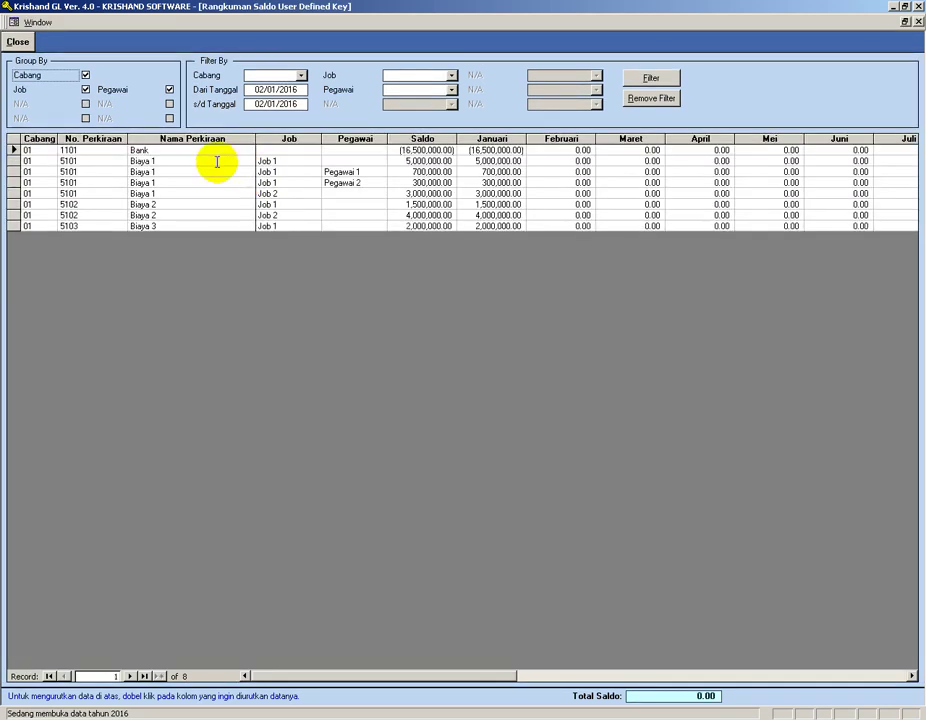
Step: Examine the Biaya 1 rows for Job 1, without and with a Pegawai, in the user-defined key balance summary
{"action": "left_click", "coordinate": [12, 160]}
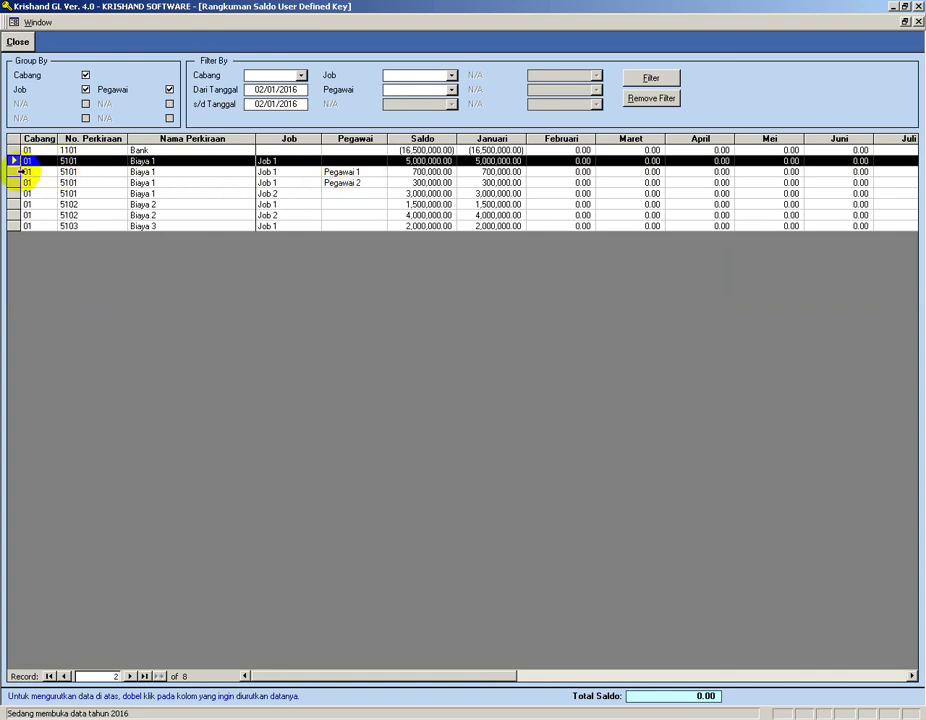
{"action": "left_click", "coordinate": [14, 171]}
{"action": "left_click", "coordinate": [12, 182]}
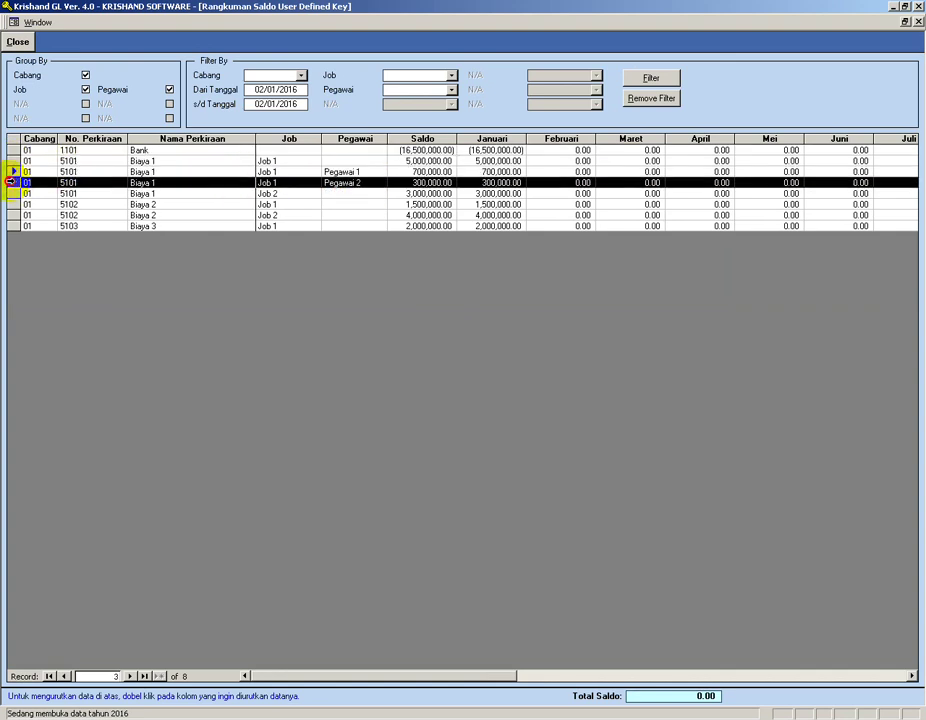
Step: Compare the balances with Job grouping off, and with Pegawai grouping off, restore both groupings and close the summary
{"action": "left_click", "coordinate": [86, 90]}
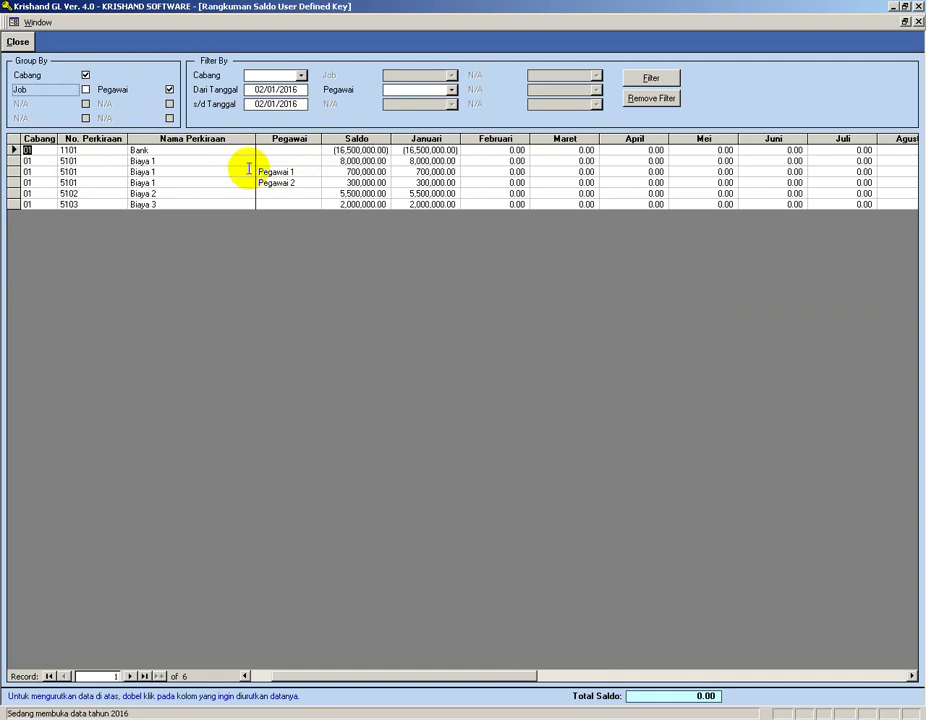
{"action": "left_click", "coordinate": [85, 90]}
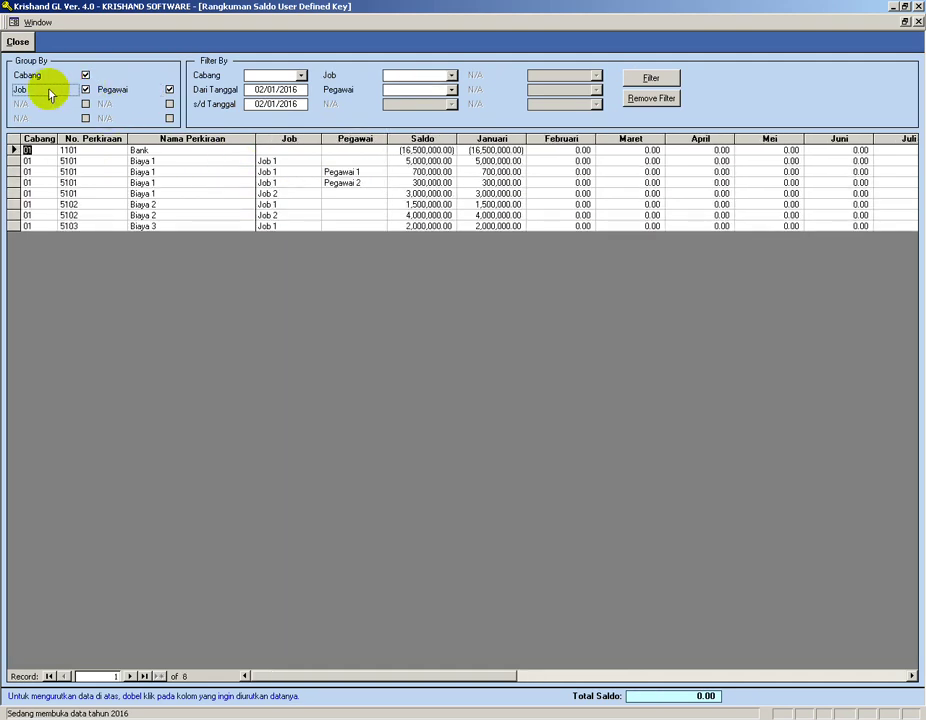
{"action": "left_click", "coordinate": [169, 90]}
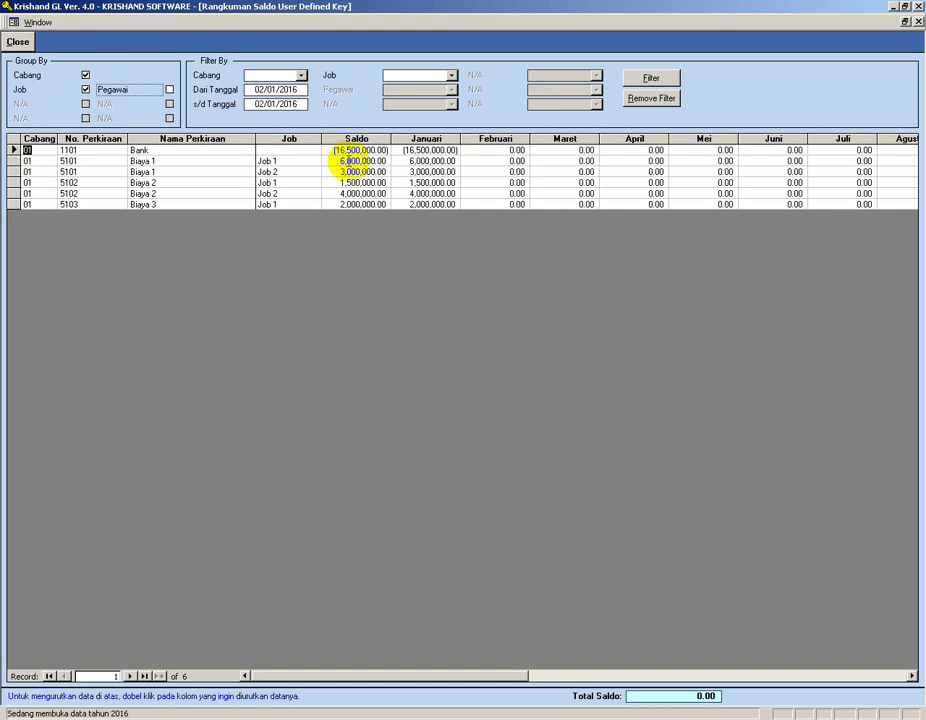
{"action": "left_click", "coordinate": [170, 90]}
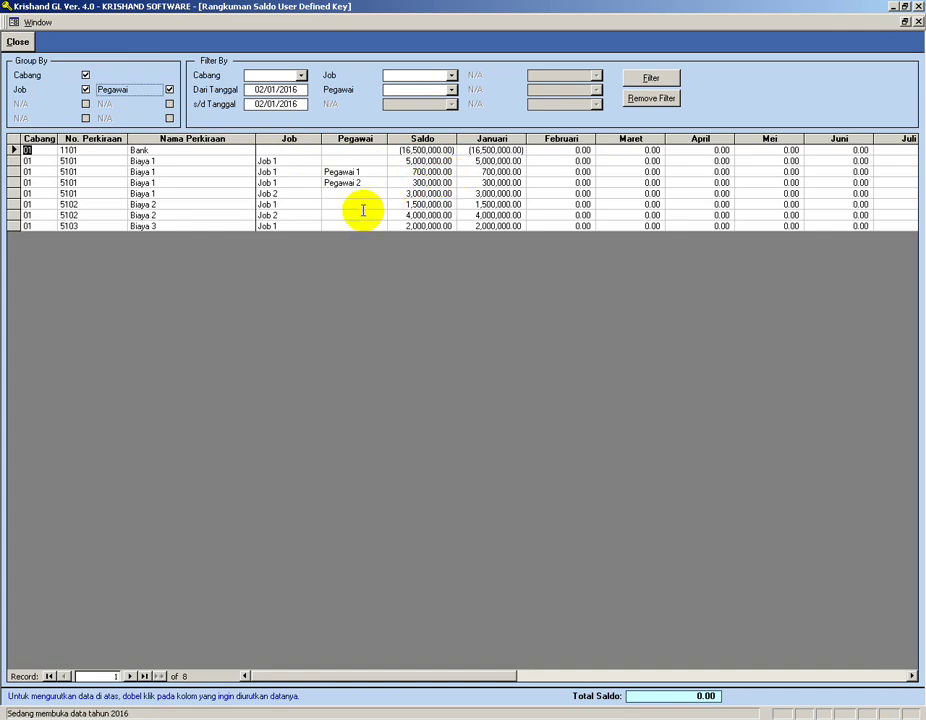
{"action": "left_click", "coordinate": [17, 42]}
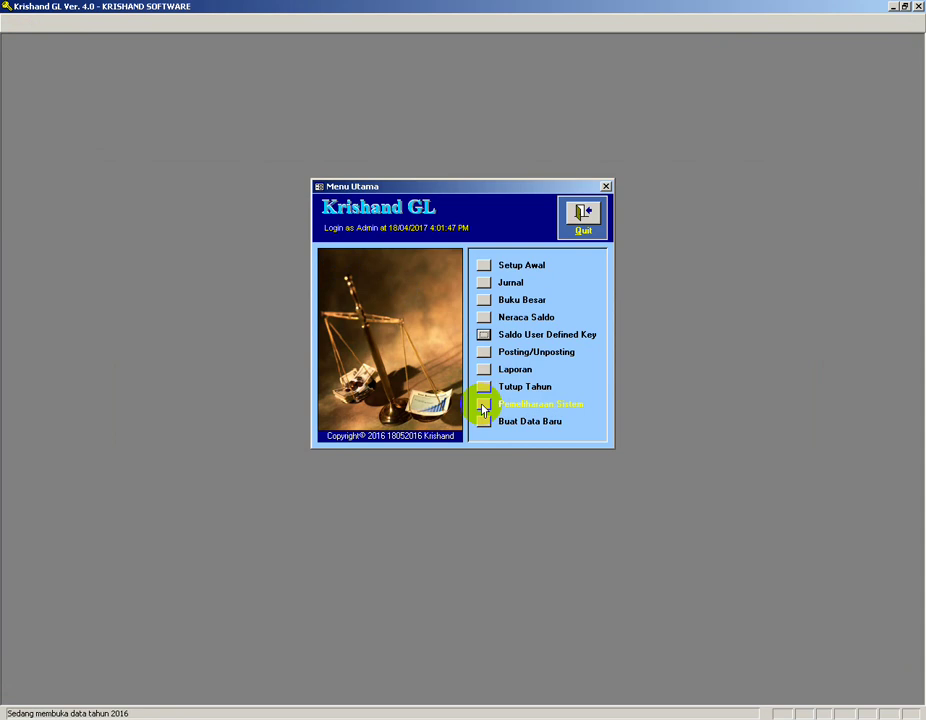
{"action": "left_click", "coordinate": [483, 370]}
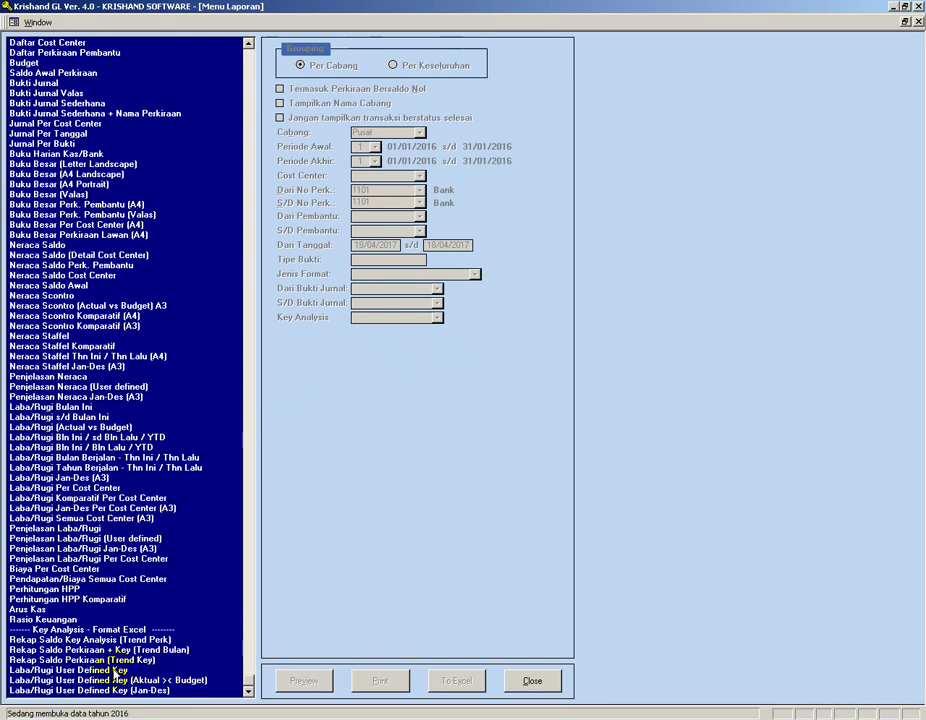
{"action": "left_click", "coordinate": [104, 671]}
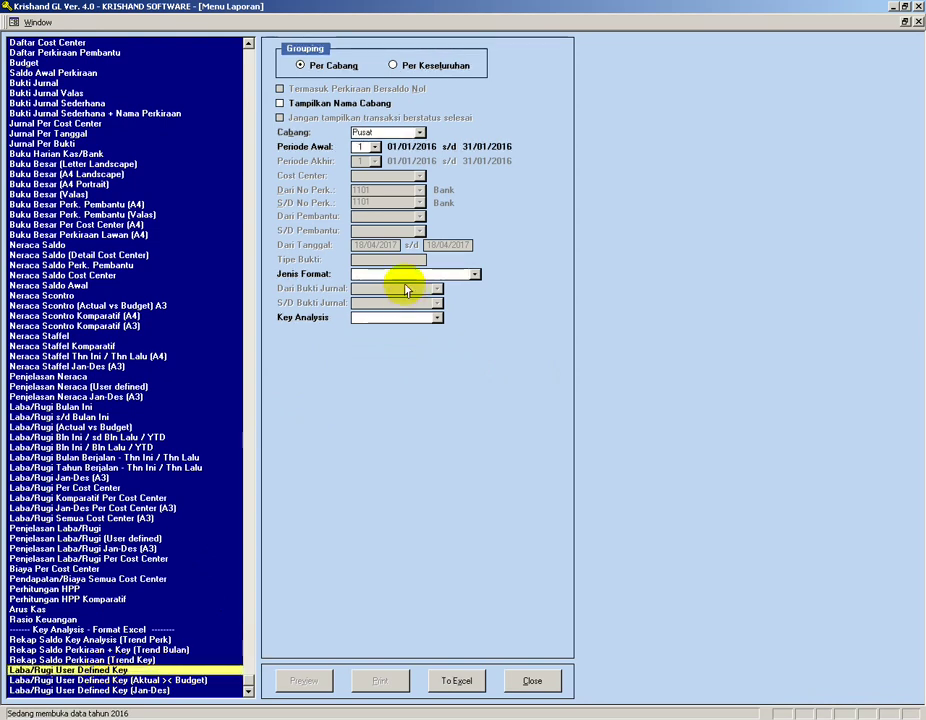
{"action": "left_click", "coordinate": [531, 681]}
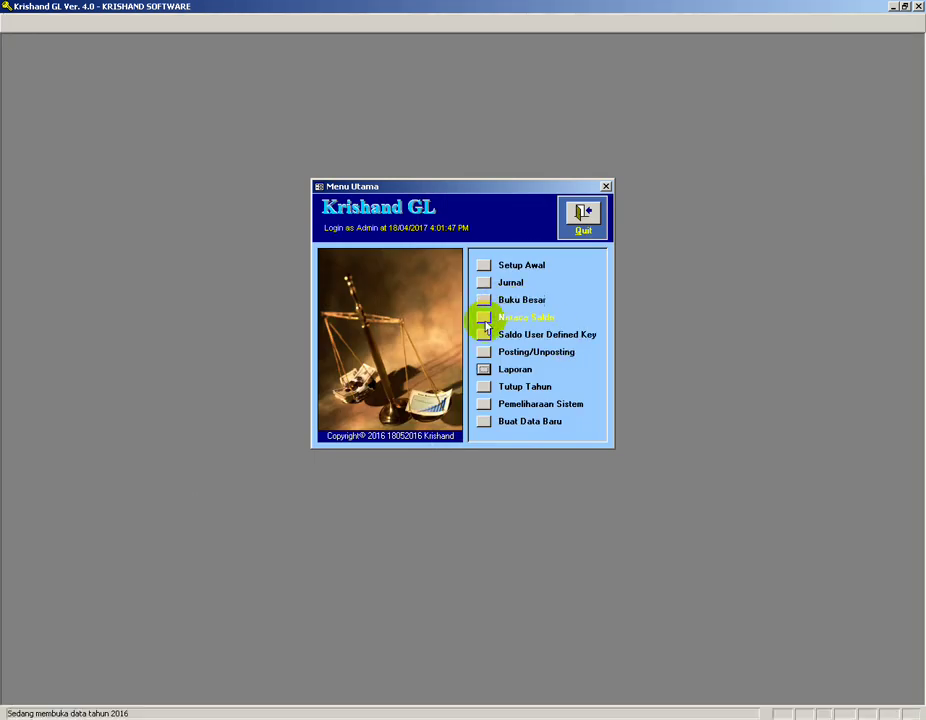
Step: Post all unposted journals up to period 1 and close the posting process
{"action": "left_click", "coordinate": [483, 352]}
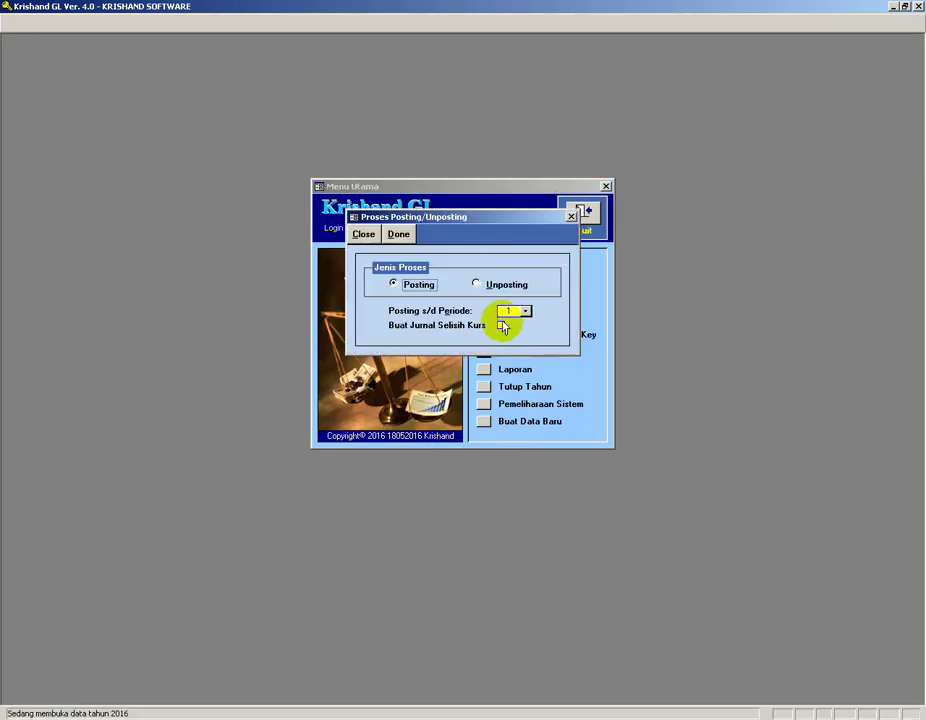
{"action": "left_click", "coordinate": [398, 234]}
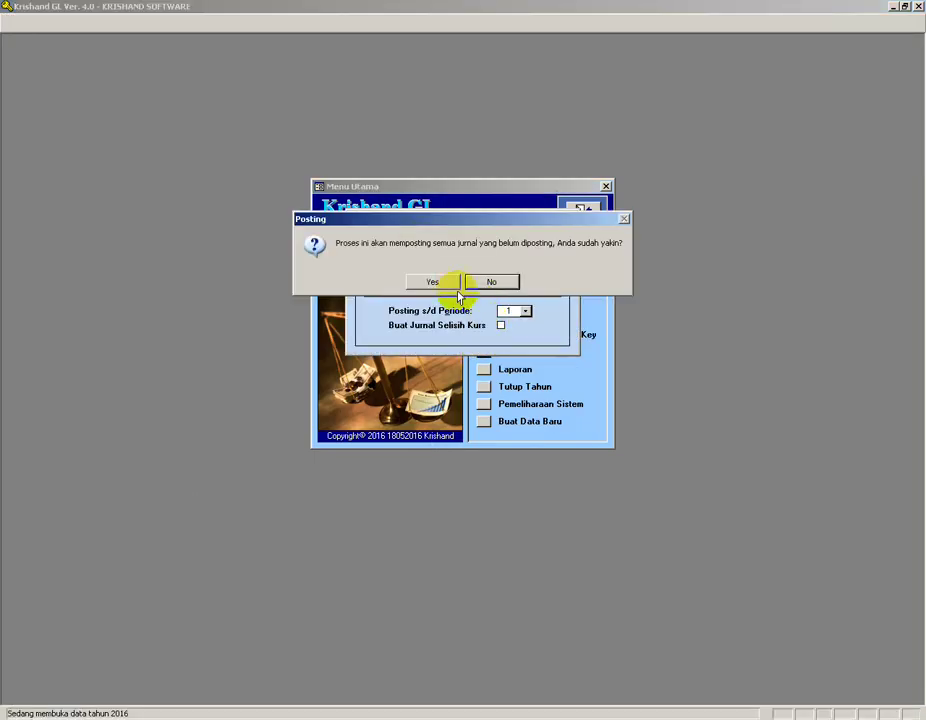
{"action": "left_click", "coordinate": [437, 285]}
{"action": "left_click", "coordinate": [449, 281]}
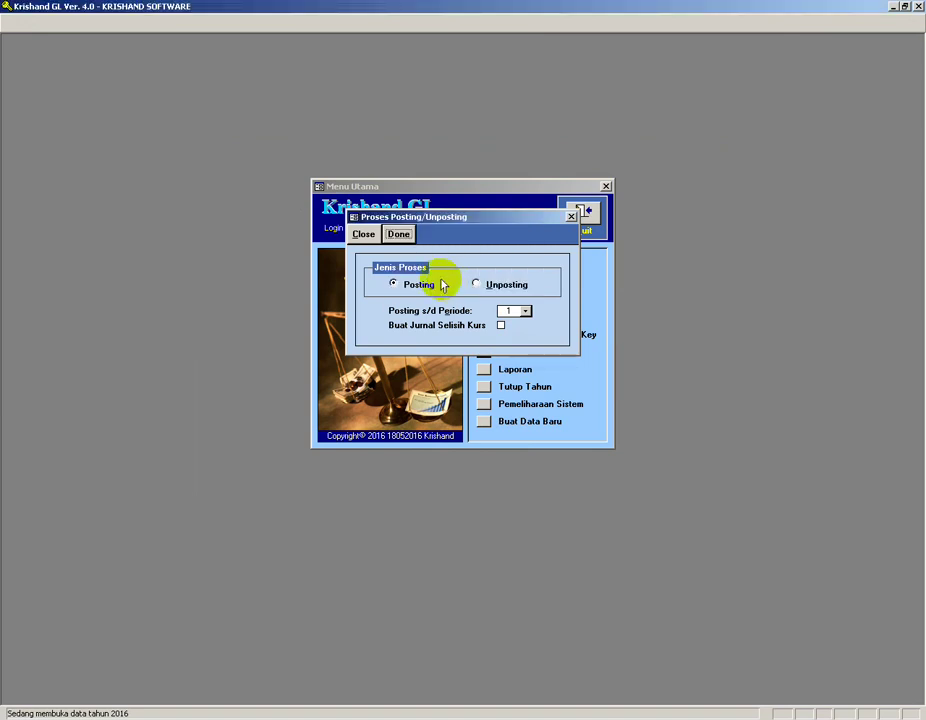
{"action": "left_click", "coordinate": [362, 236]}
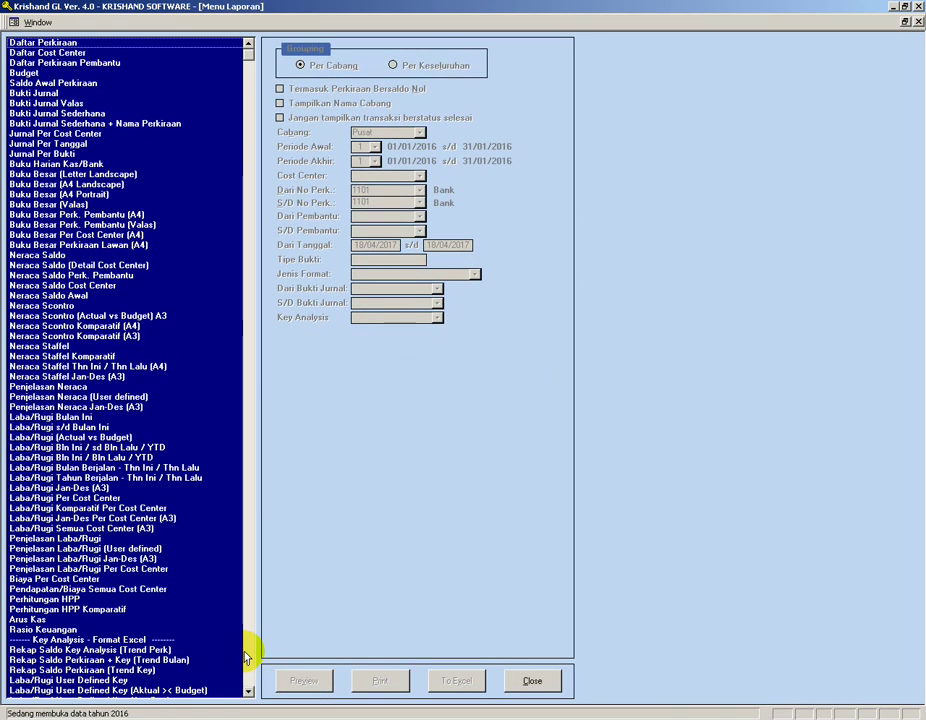
Step: Export the Laba/Rugi User Defined Key report in Laba/Rugi A format with Pegawai as key analysis to Excel, and close the reports
{"action": "left_click", "coordinate": [248, 656]}
{"action": "left_click", "coordinate": [130, 669]}
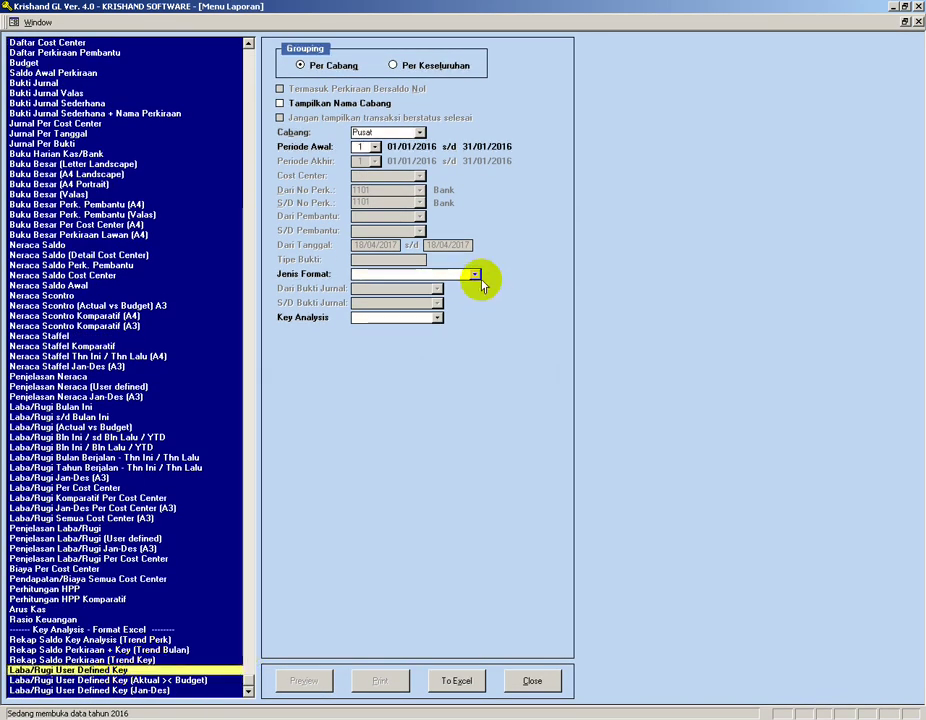
{"action": "left_click", "coordinate": [471, 274]}
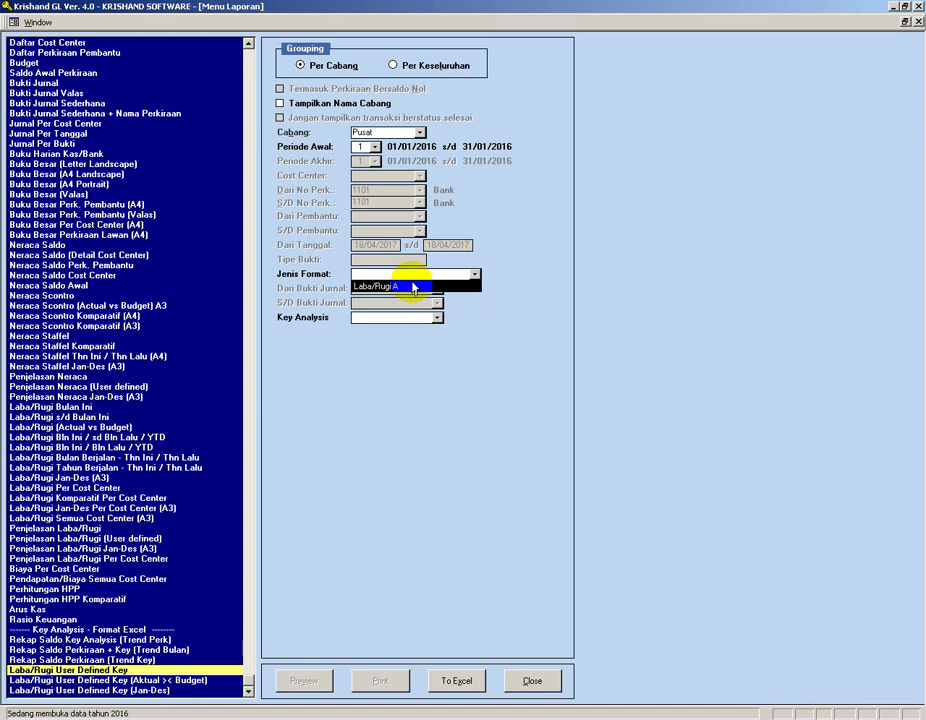
{"action": "left_click", "coordinate": [425, 287]}
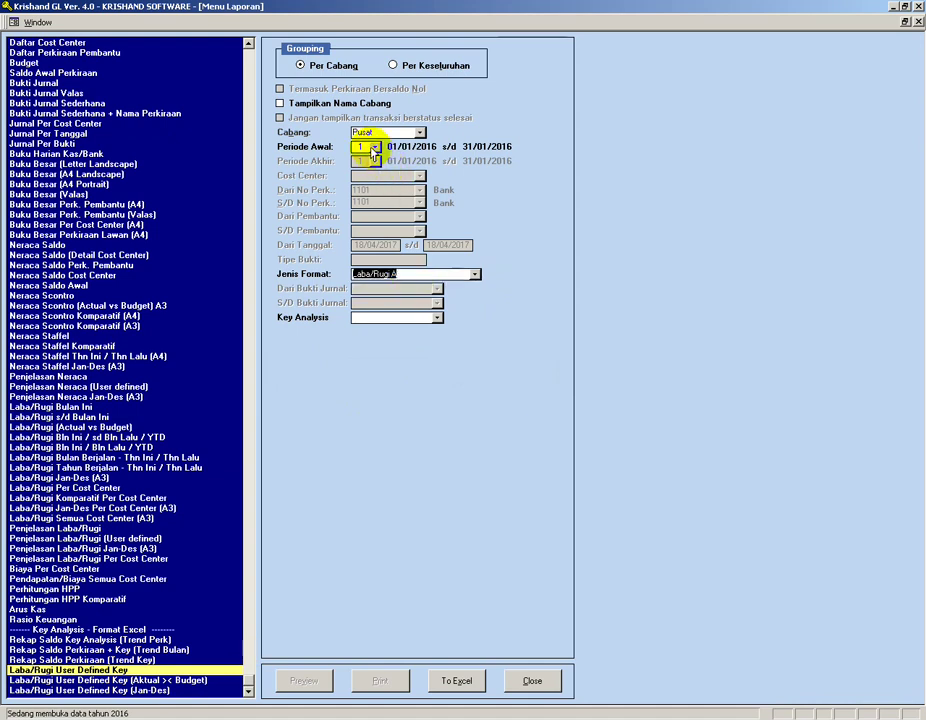
{"action": "left_click", "coordinate": [436, 317]}
{"action": "left_click", "coordinate": [390, 341]}
{"action": "left_click", "coordinate": [446, 680]}
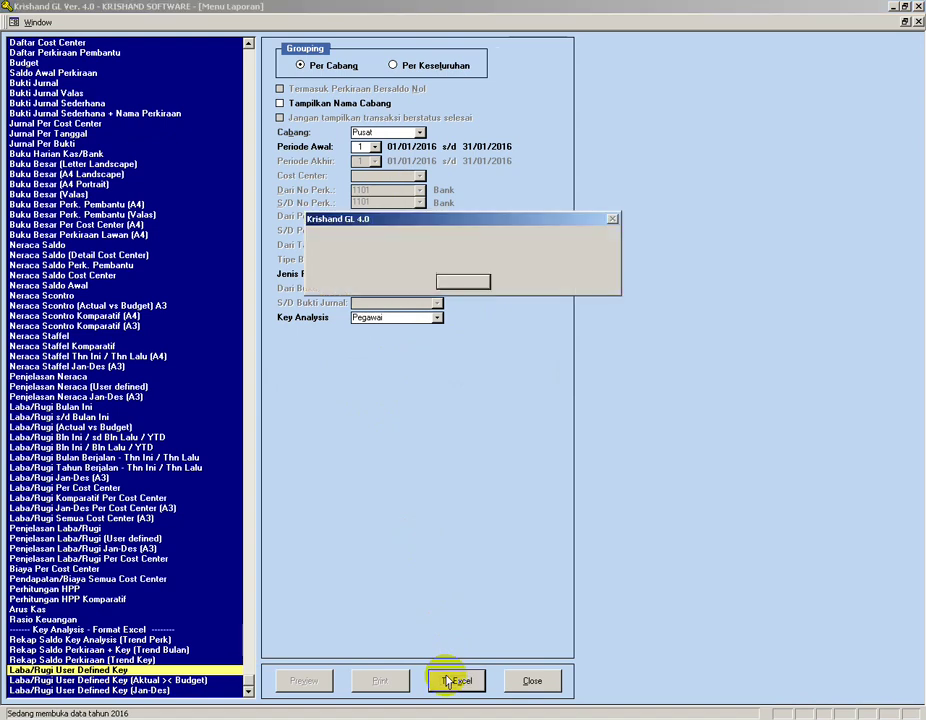
{"action": "left_click", "coordinate": [469, 281]}
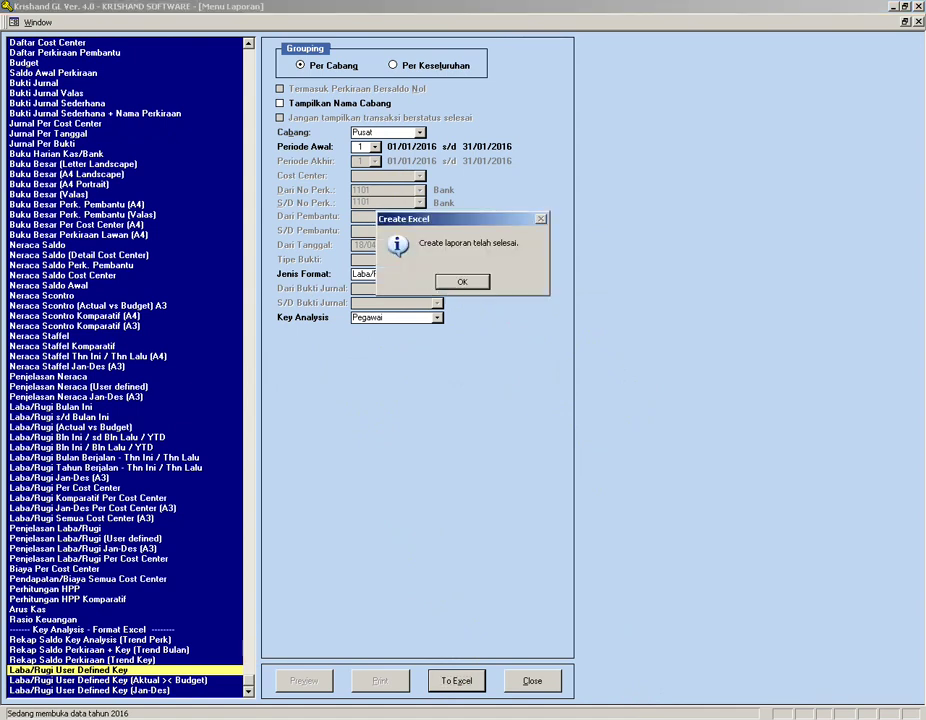
{"action": "left_click", "coordinate": [462, 281]}
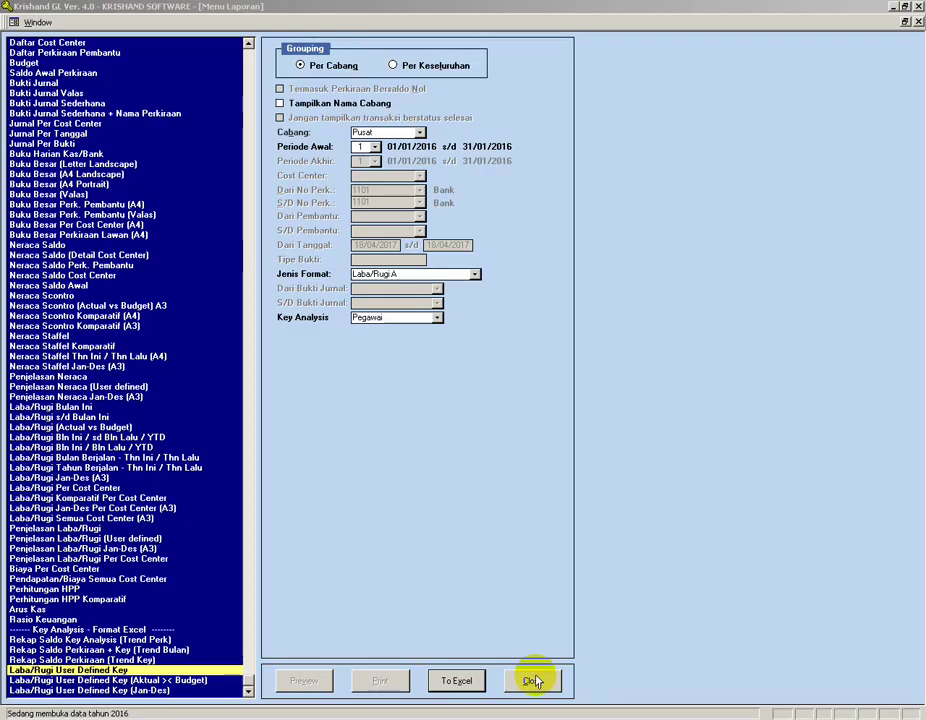
{"action": "left_click", "coordinate": [535, 680]}
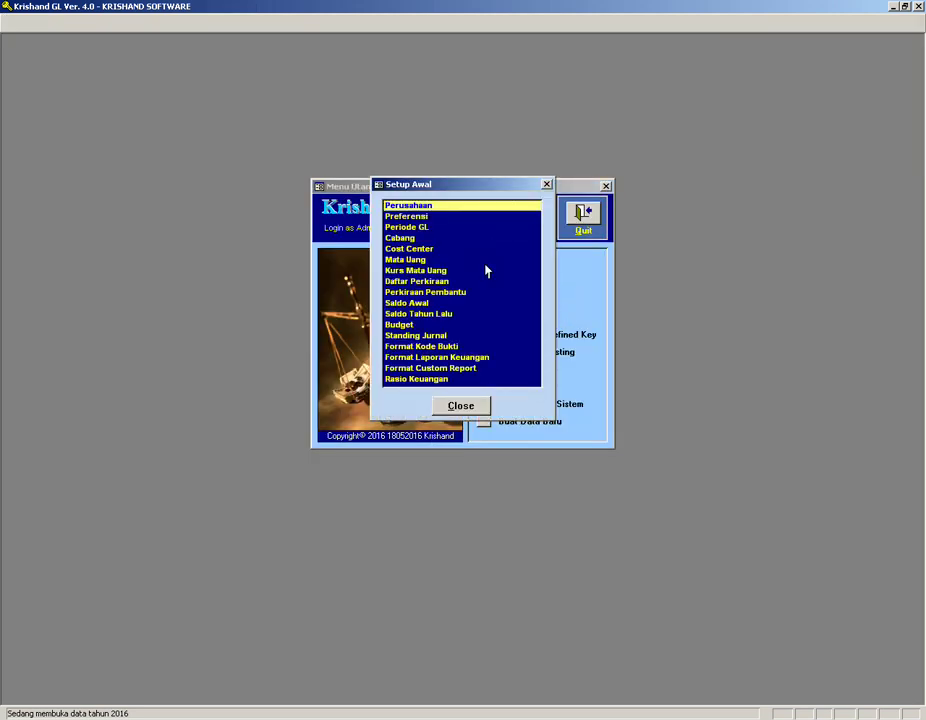
Step: Review the user-defined key analysis names in the Preferensi setup and close it
{"action": "left_click", "coordinate": [418, 217]}
{"action": "left_click", "coordinate": [418, 217]}
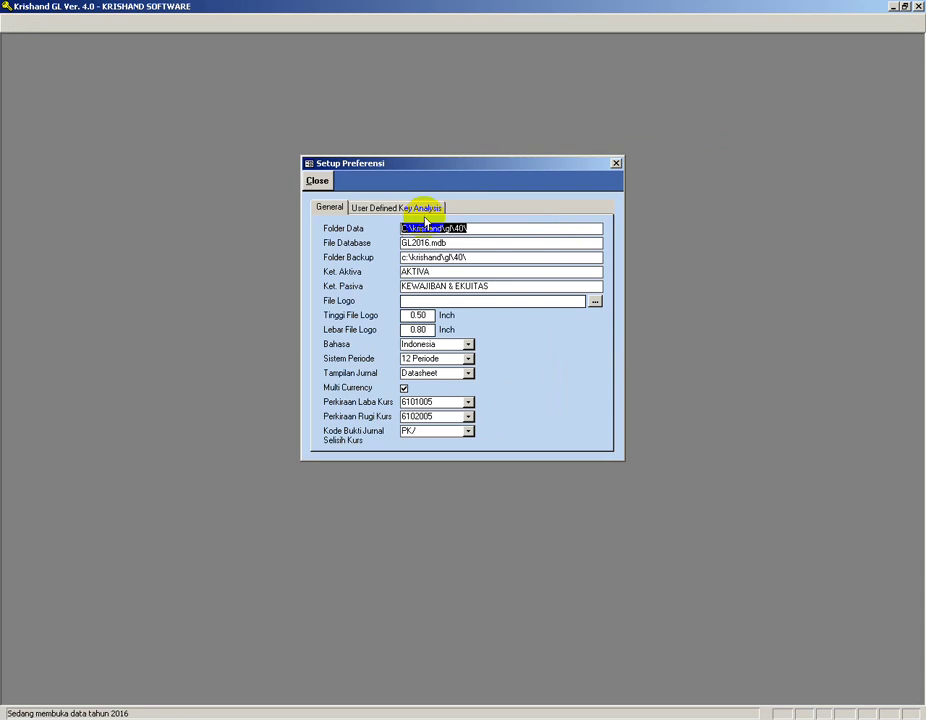
{"action": "left_click", "coordinate": [406, 209]}
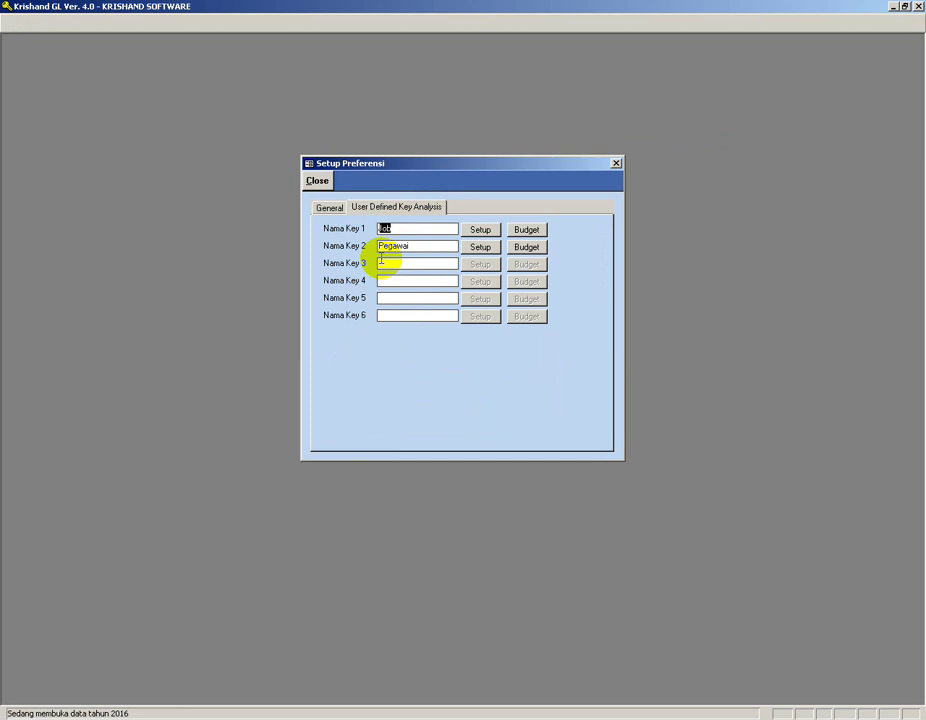
{"action": "left_click", "coordinate": [319, 182]}
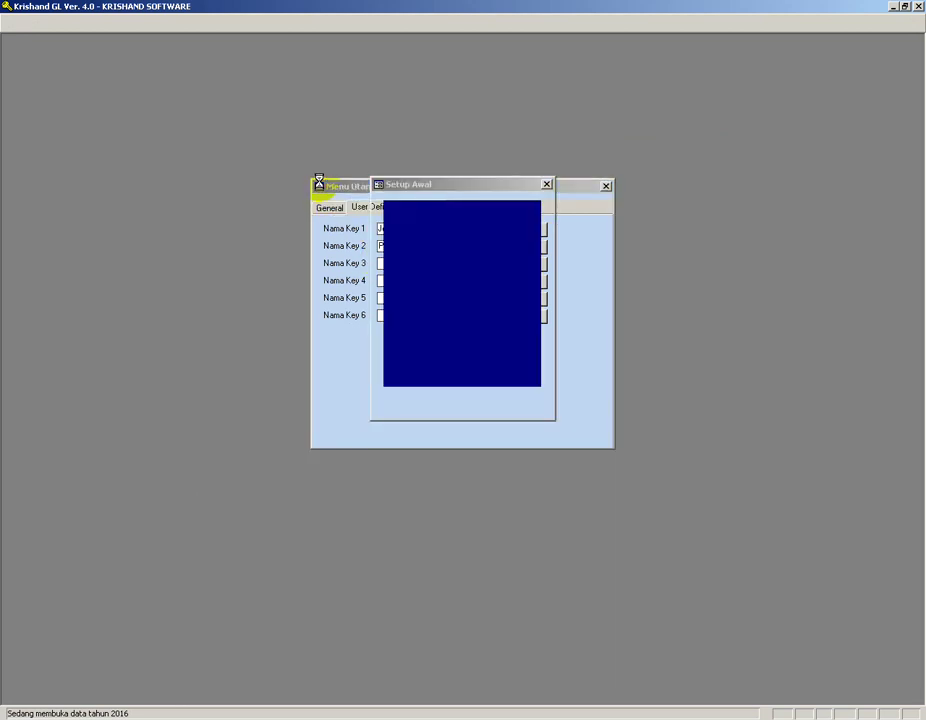